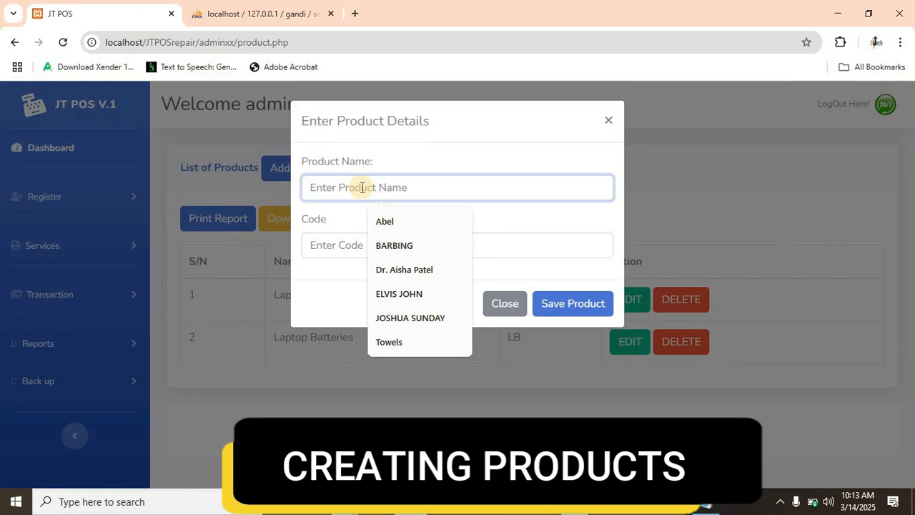
- Enter FH as the code for the Flash product and save it to the product list
click(341, 249)
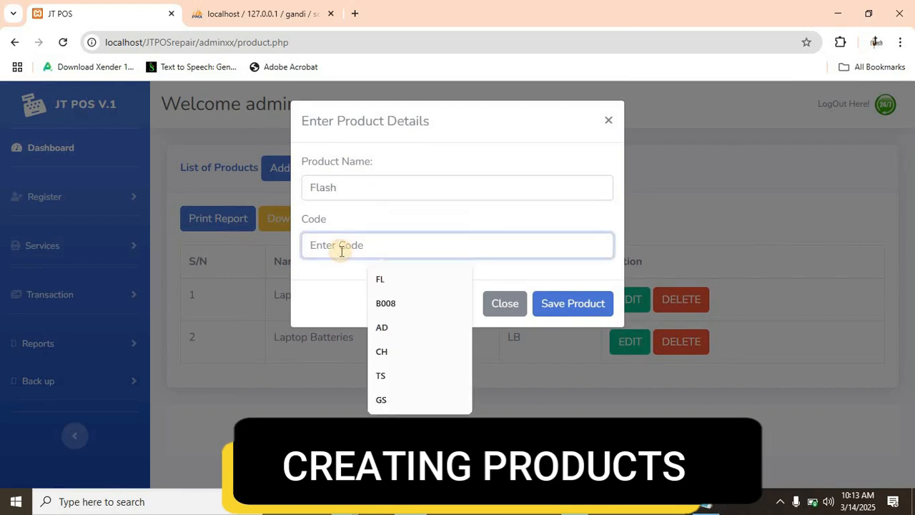
text(F)
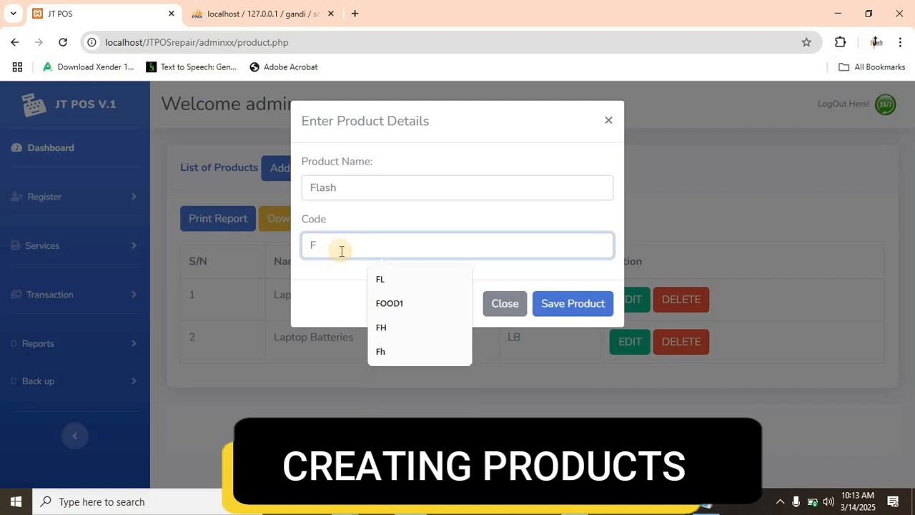
text(H)
click(567, 306)
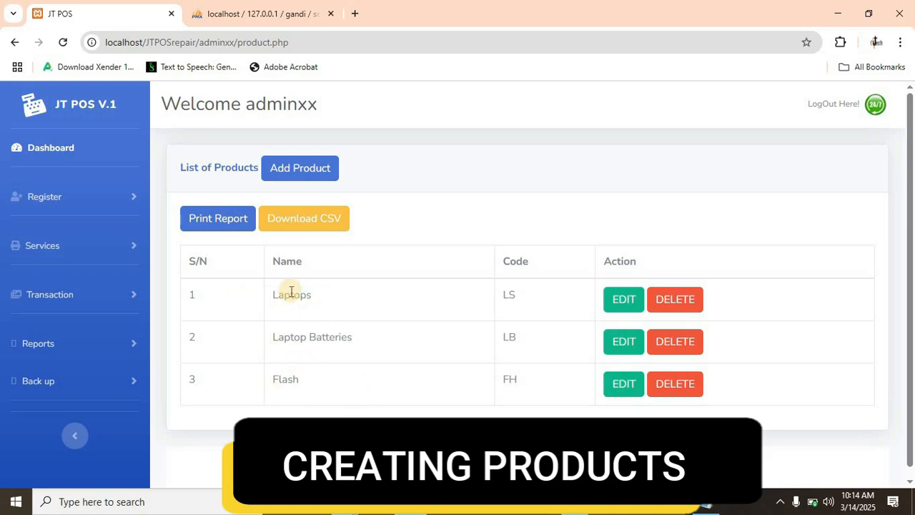
- Open the service list and add a service named HP Folio with code 9470
click(61, 251)
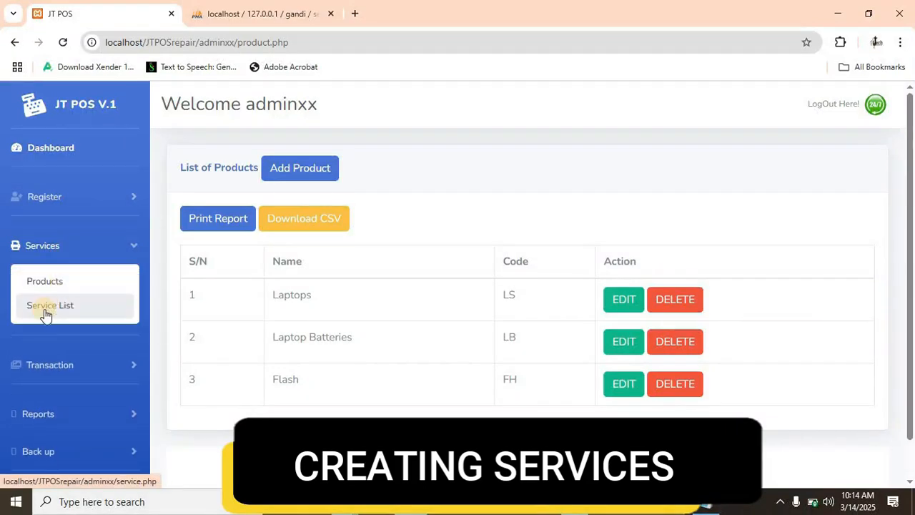
click(46, 308)
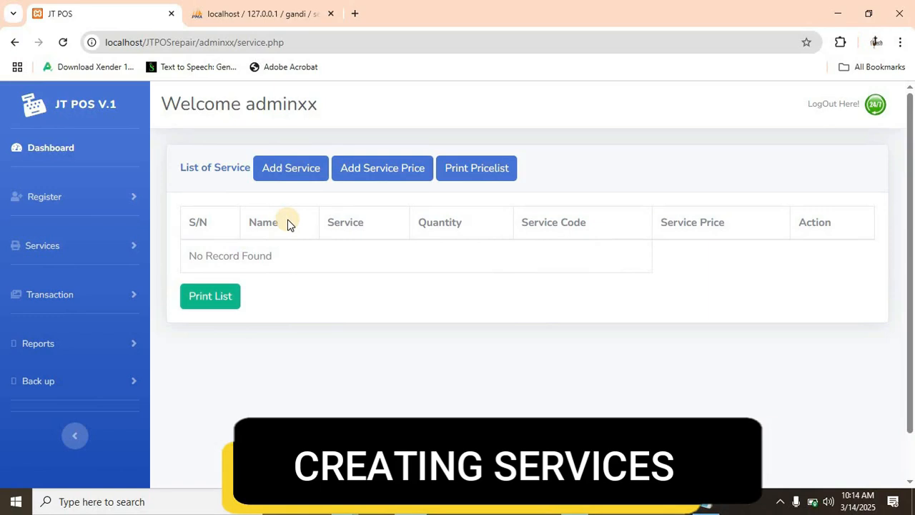
click(286, 171)
text(HP)
key(BackSpace)
text(P)
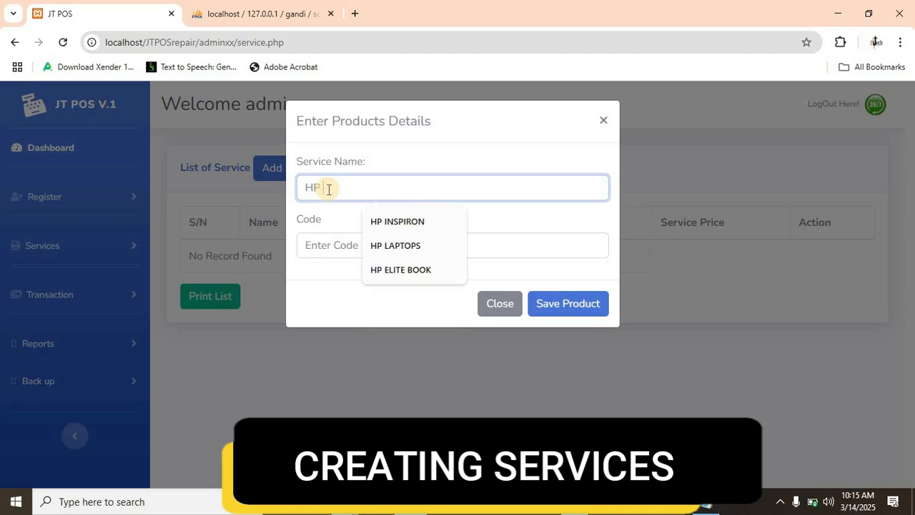
text( Folio)
click(341, 245)
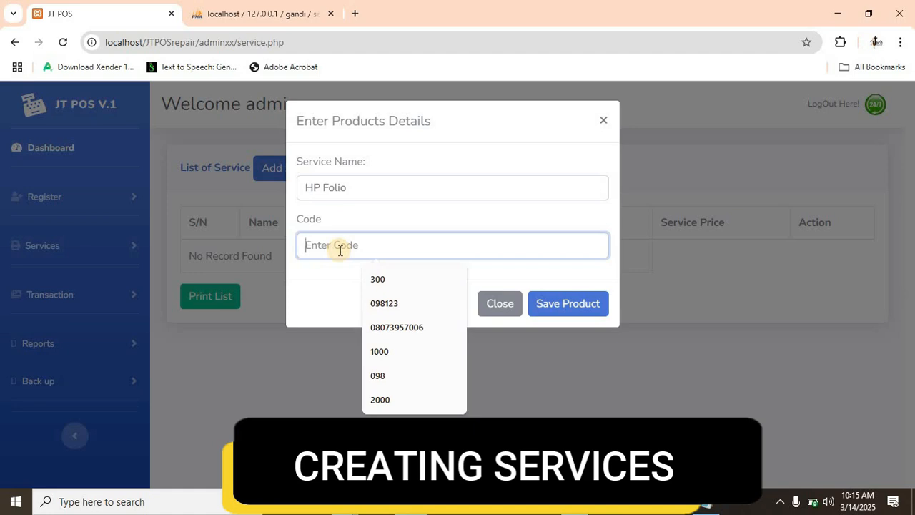
text(9470)
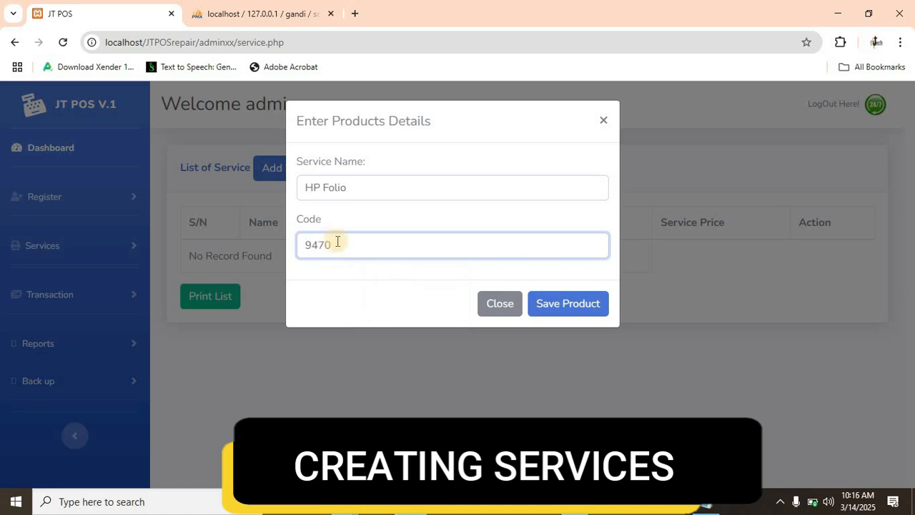
click(543, 312)
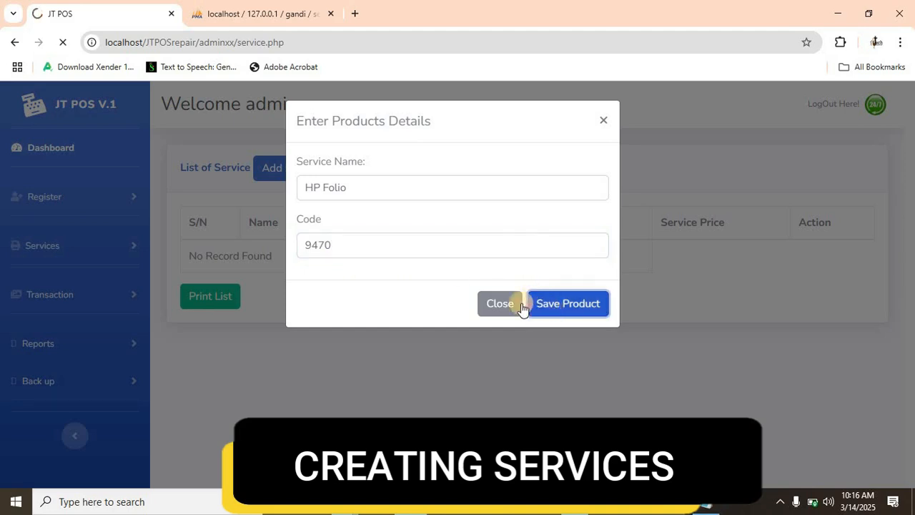
- Add a service named MacBook with code Pro2020 and save it
click(287, 177)
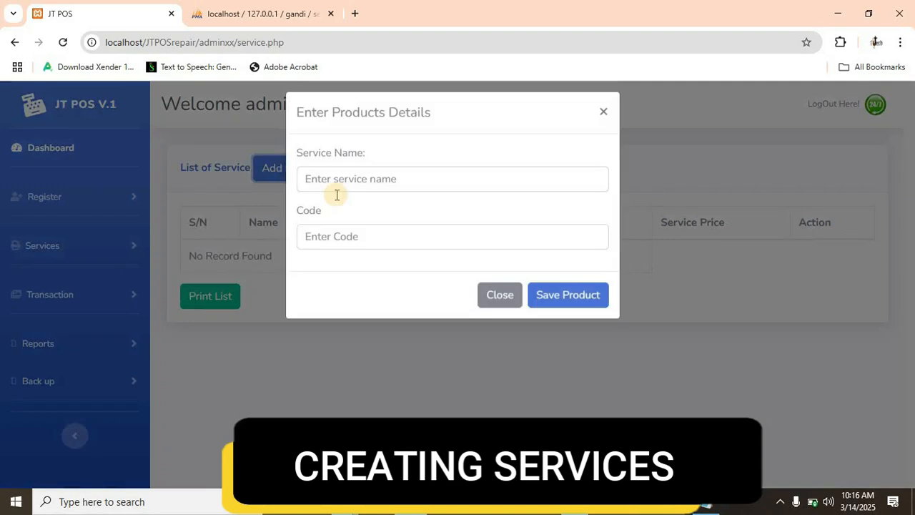
click(354, 187)
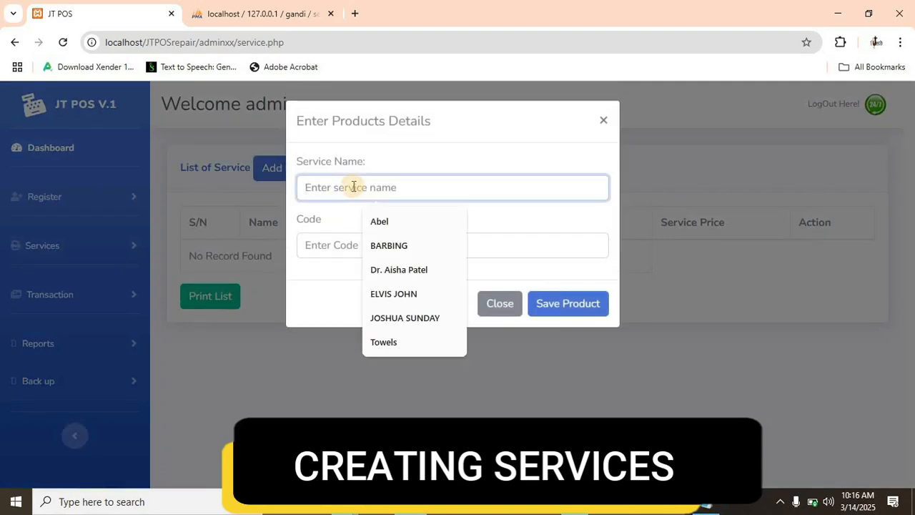
text(MacBook)
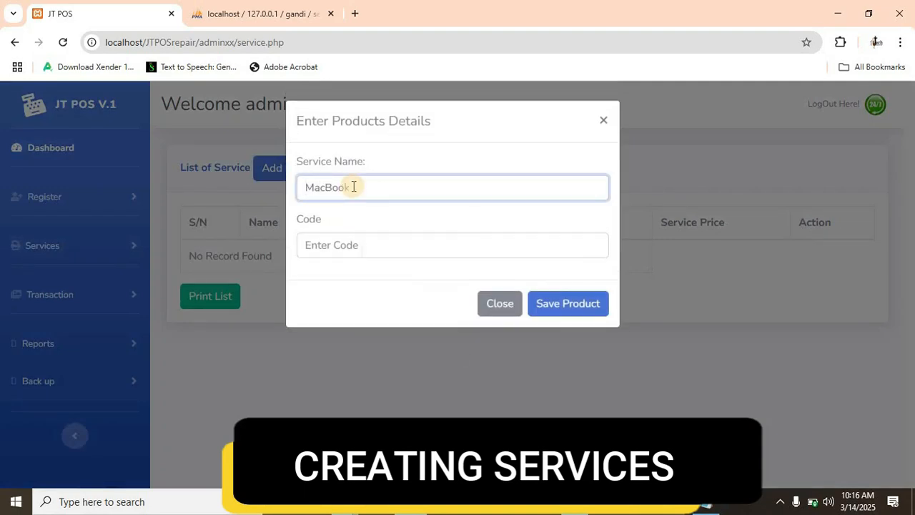
click(332, 253)
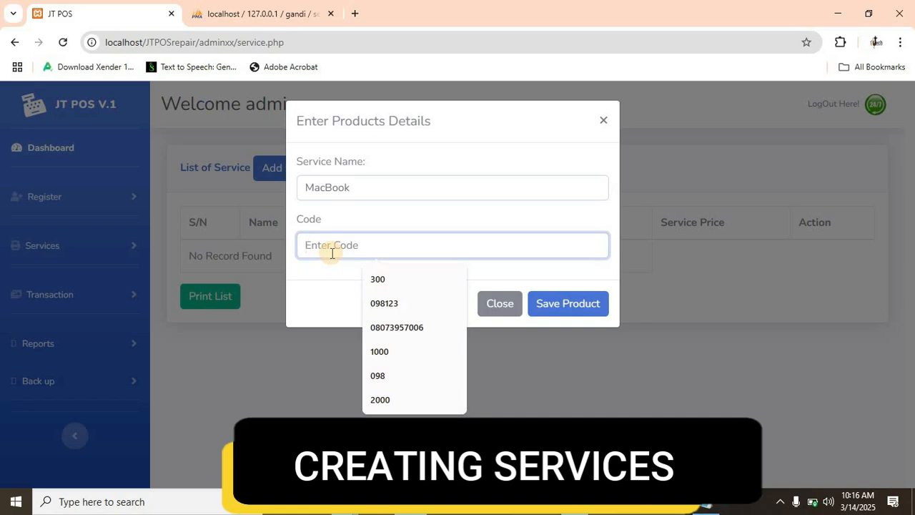
text(Pro2020)
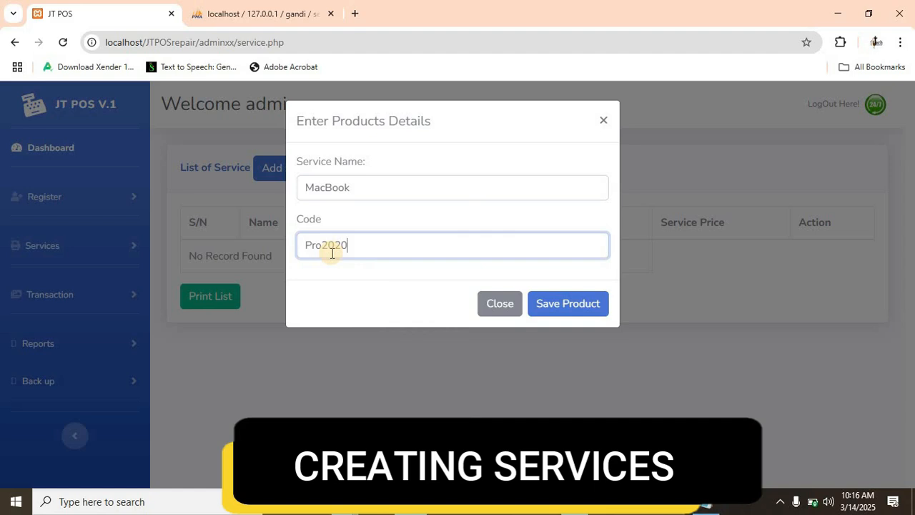
click(573, 305)
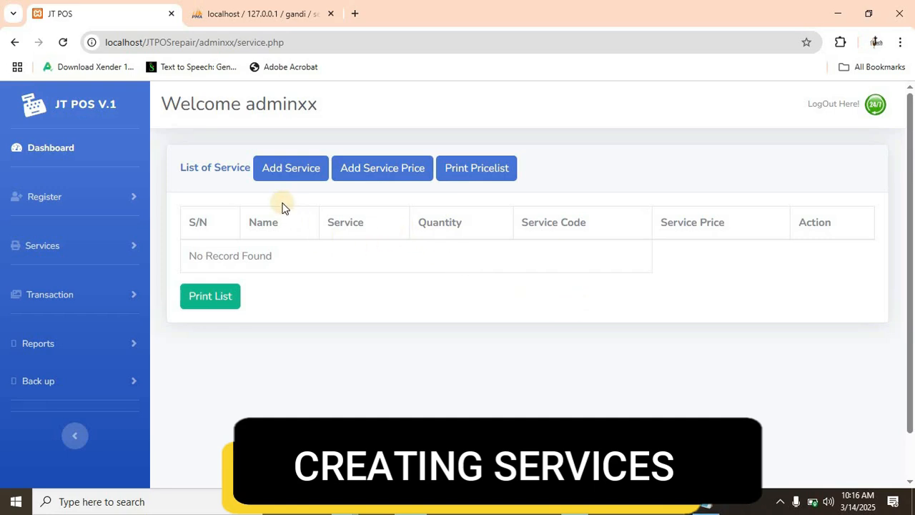
- Add a service named Dell with code D620 and save it
click(280, 180)
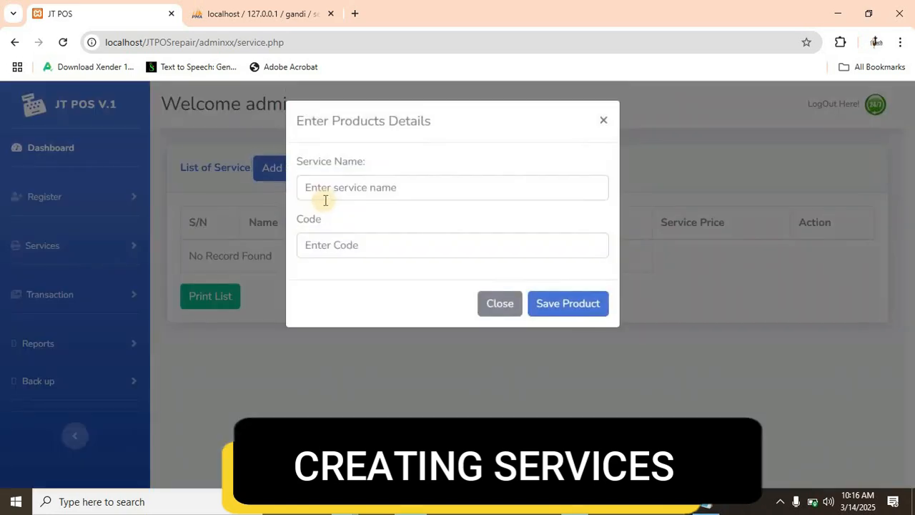
click(327, 191)
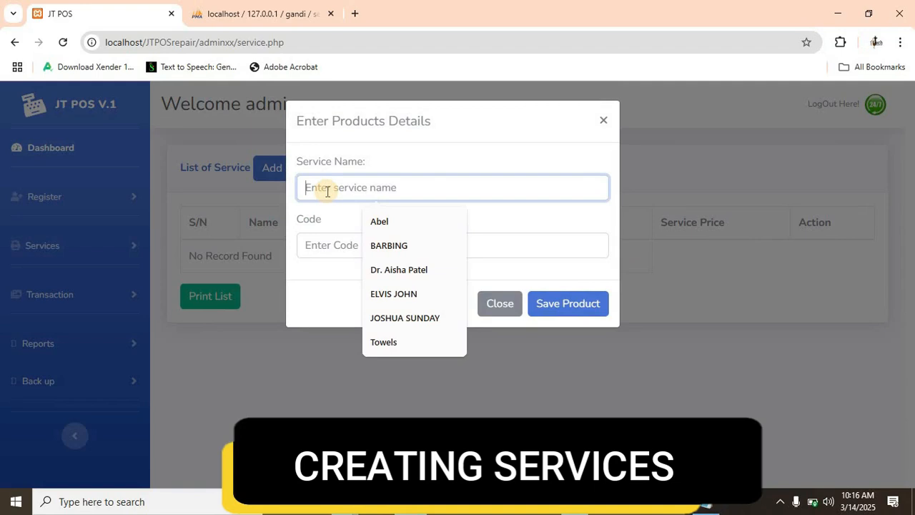
text(Dell)
click(319, 245)
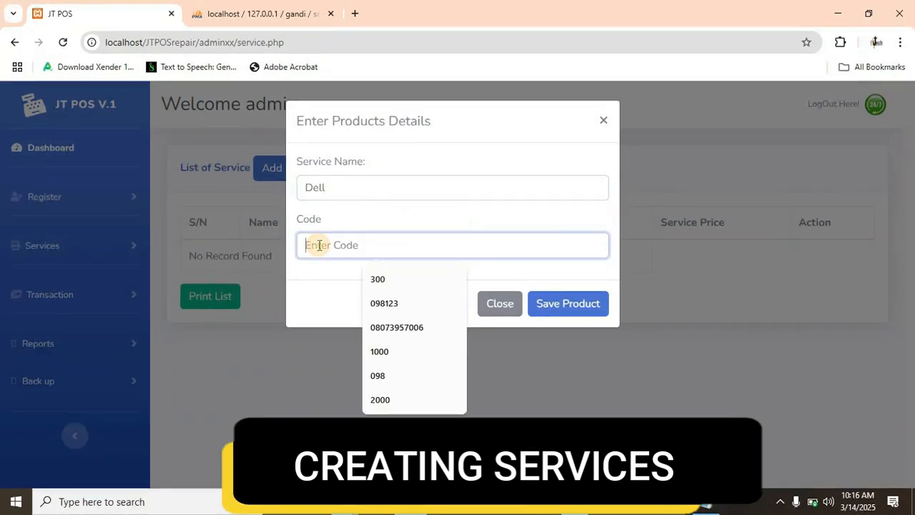
text(D)
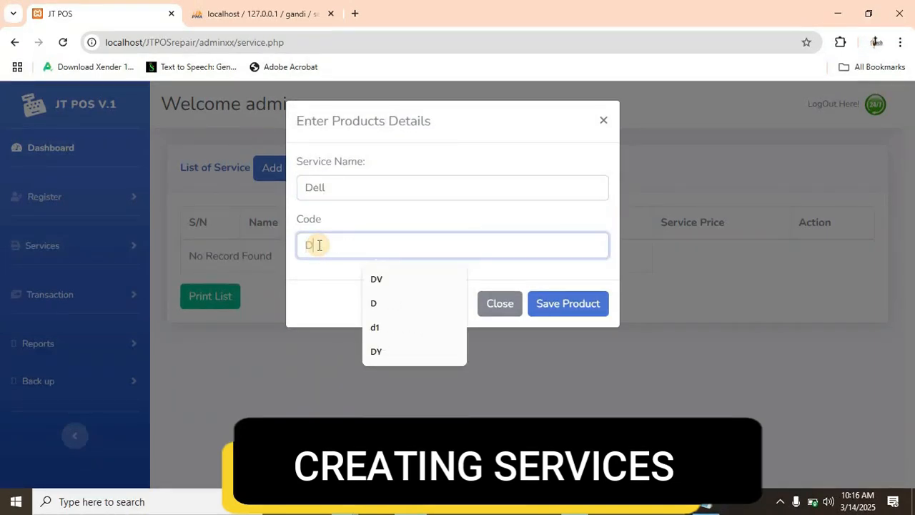
text(620)
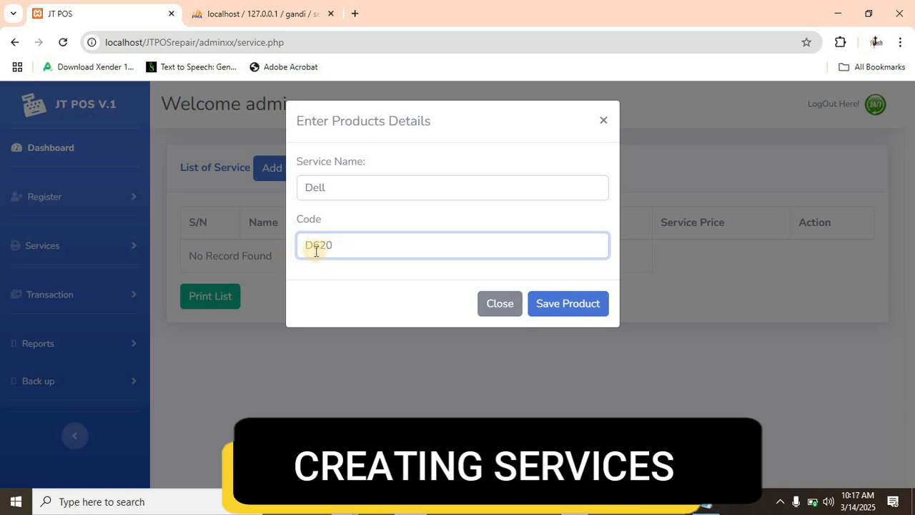
click(557, 306)
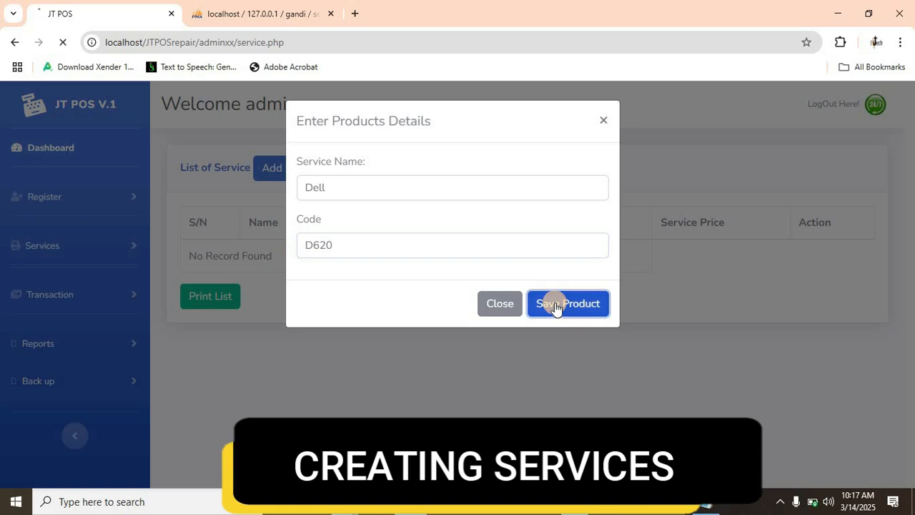
- Add a service named HP with code 460P and save it
click(286, 169)
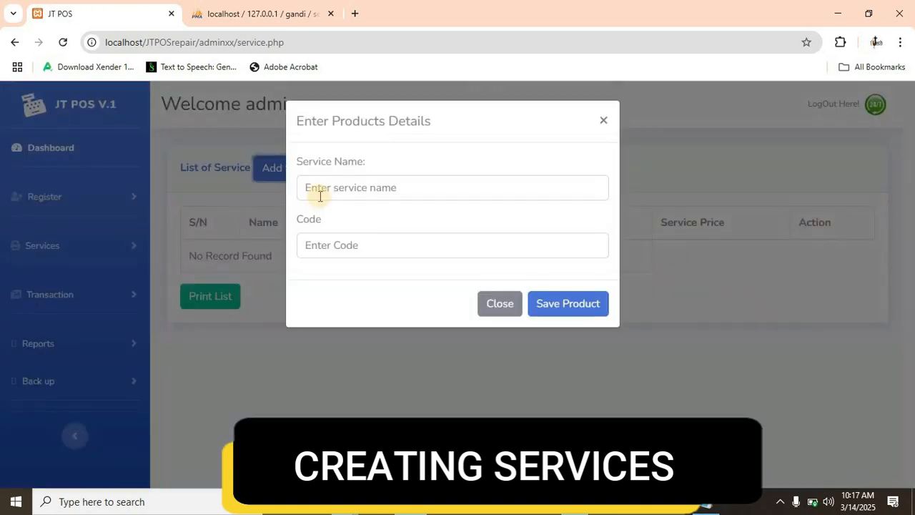
click(320, 195)
text(H)
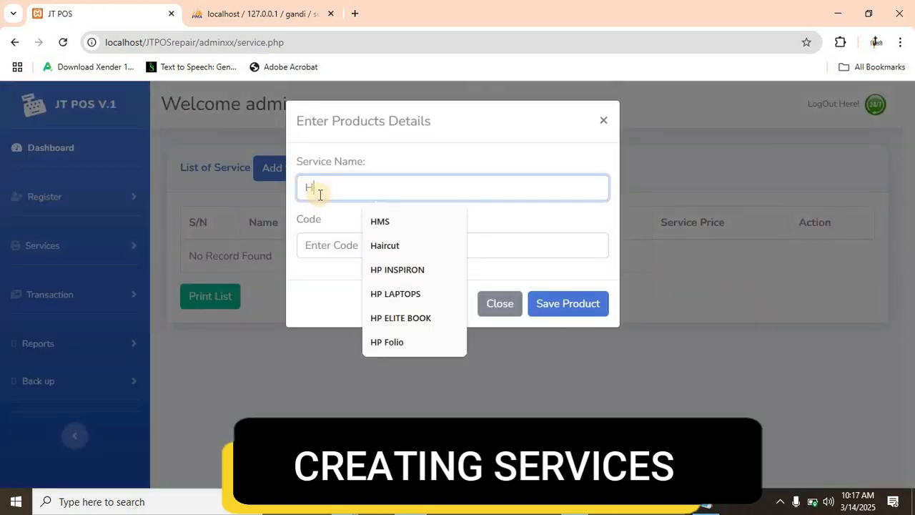
text(P)
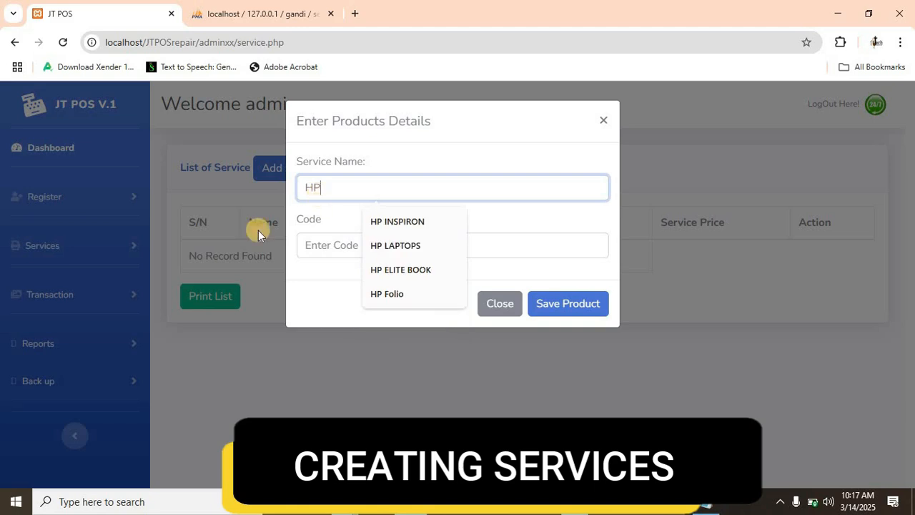
click(321, 247)
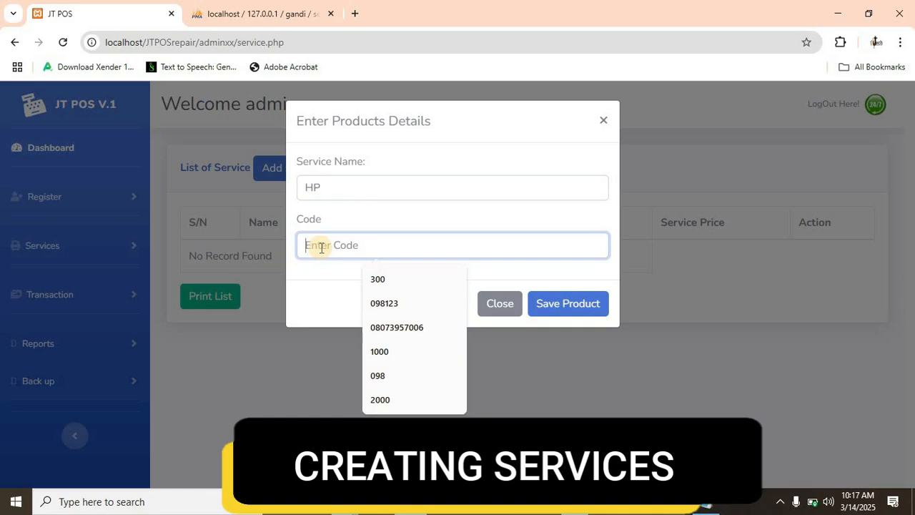
text(46hp)
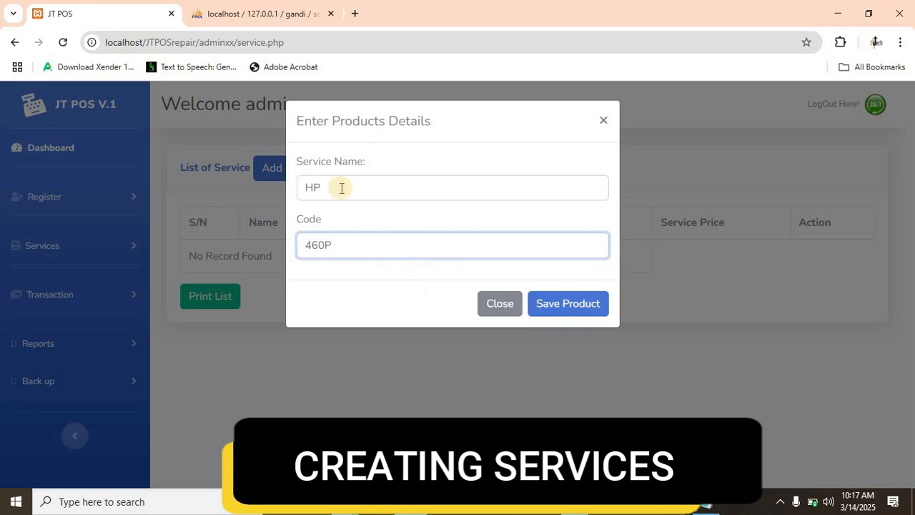
click(540, 312)
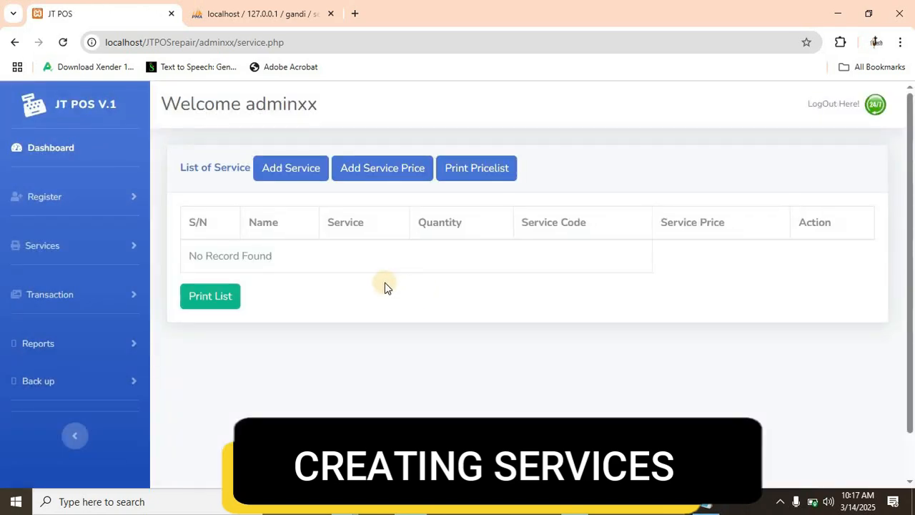
- Add a service named Sandisk with code 32GB and save it
click(292, 174)
click(315, 192)
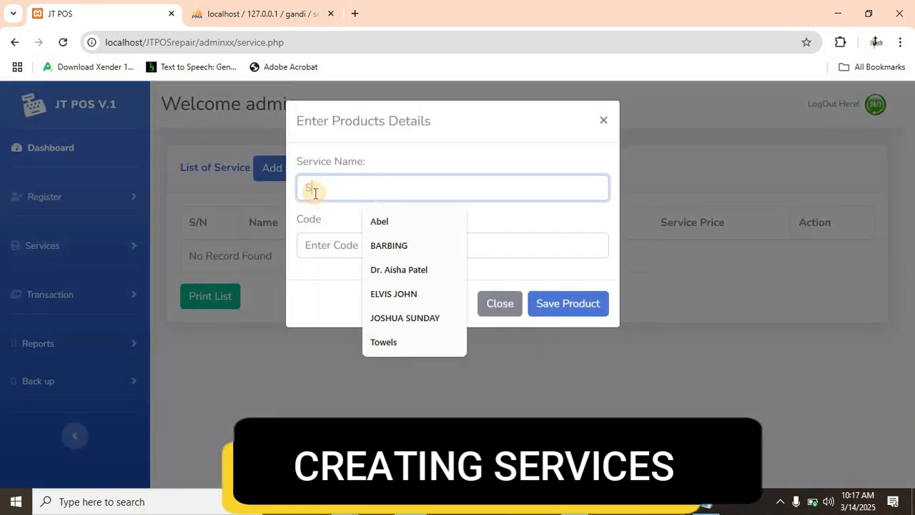
text(Sandisk)
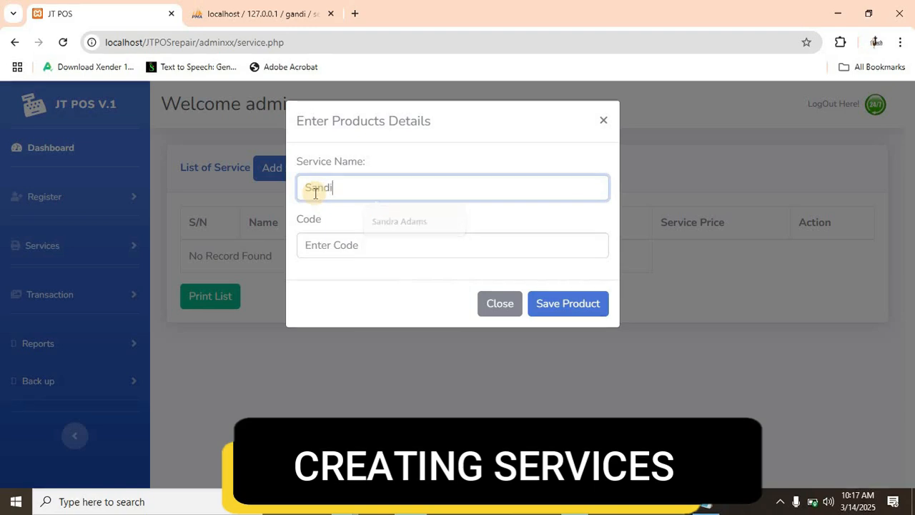
click(328, 246)
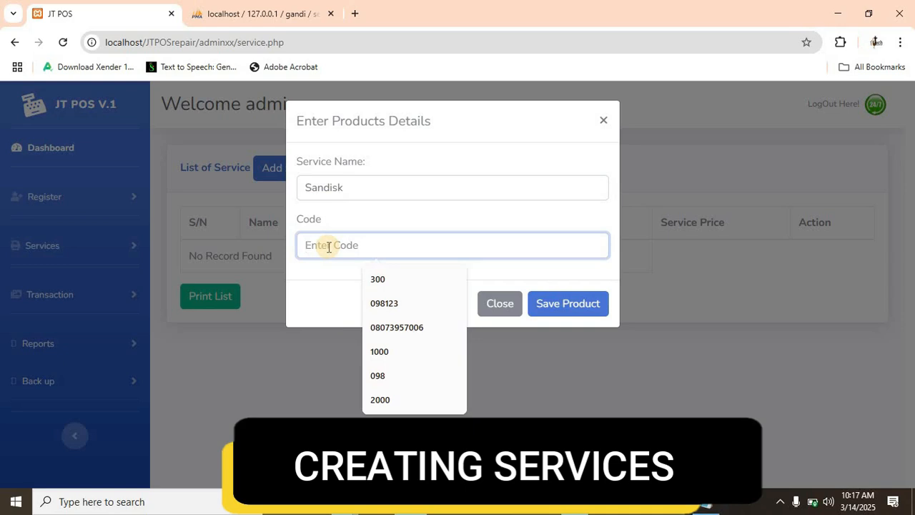
text(#)
key(BackSpace)
text(3)
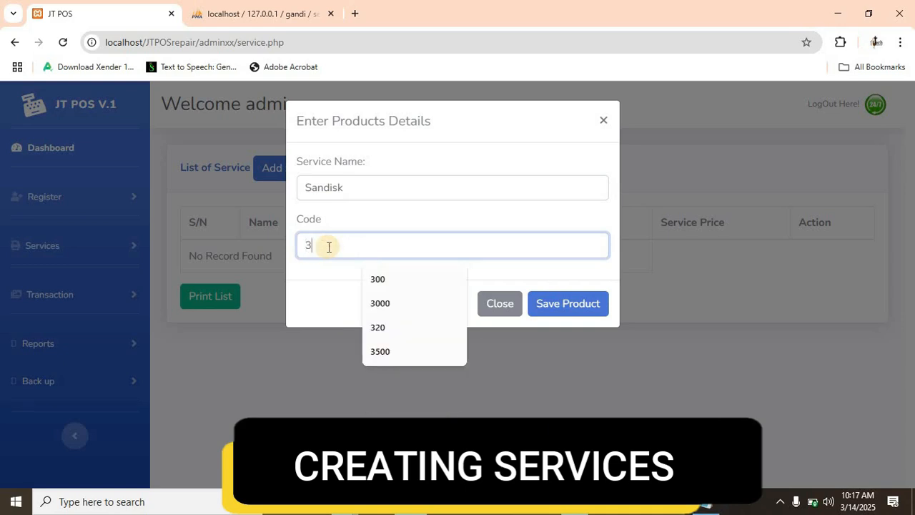
text(2GB)
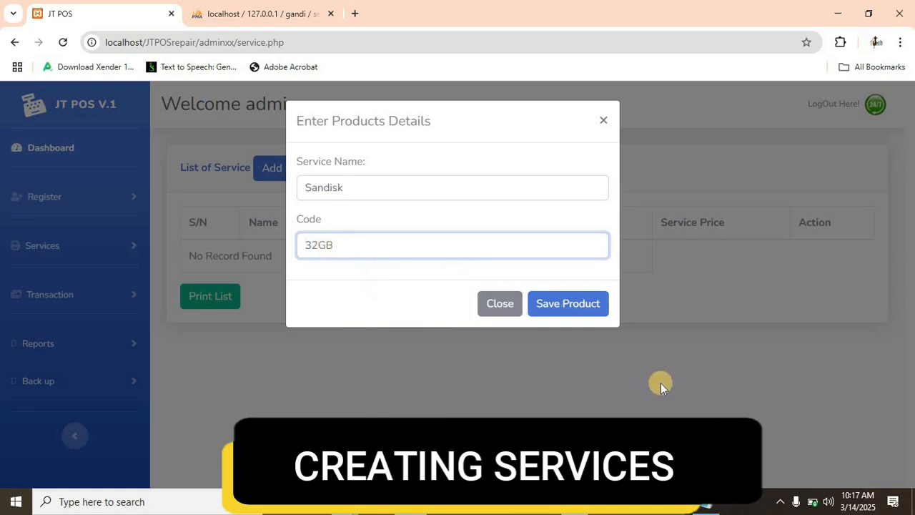
click(576, 307)
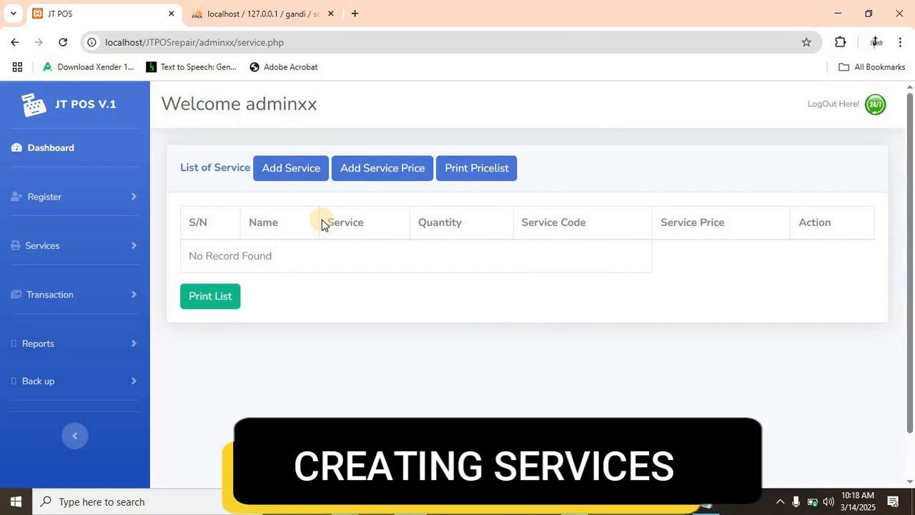
- Add a service price of 180000 for the Laptops product with service code 9470 and save it
click(364, 172)
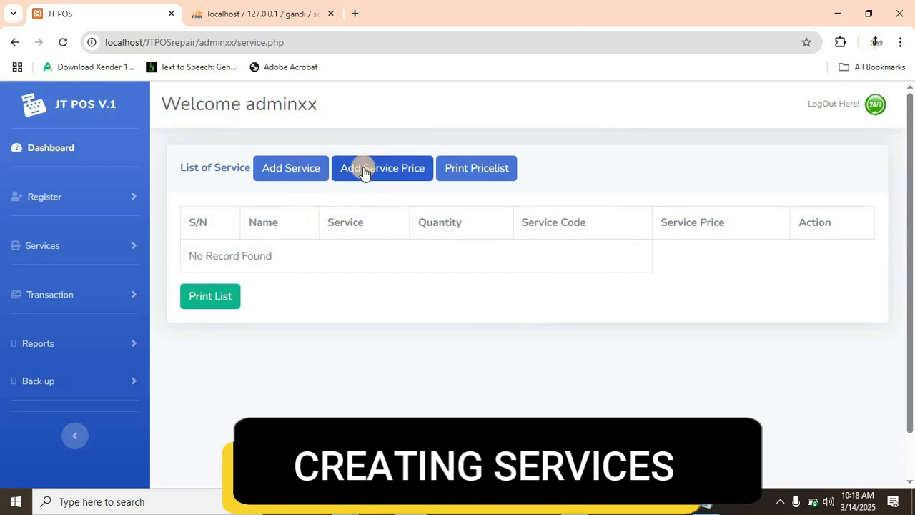
click(382, 174)
click(373, 191)
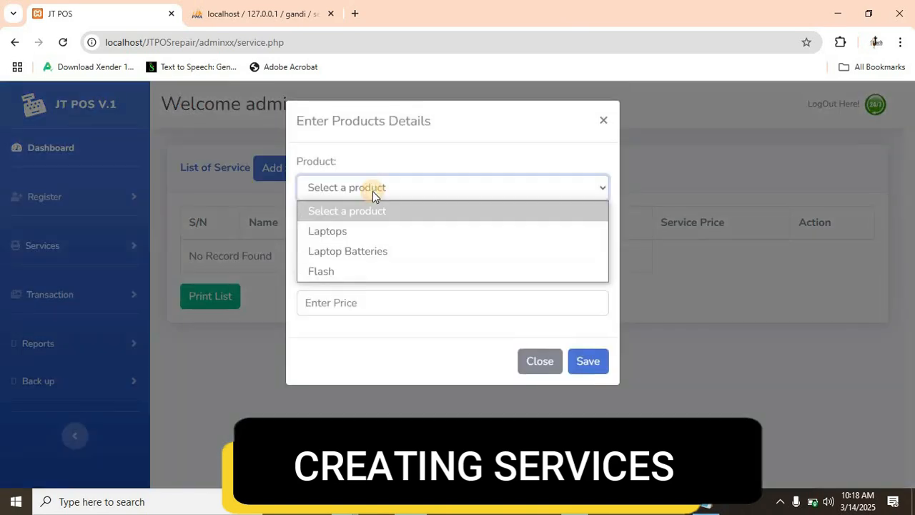
click(333, 234)
click(331, 245)
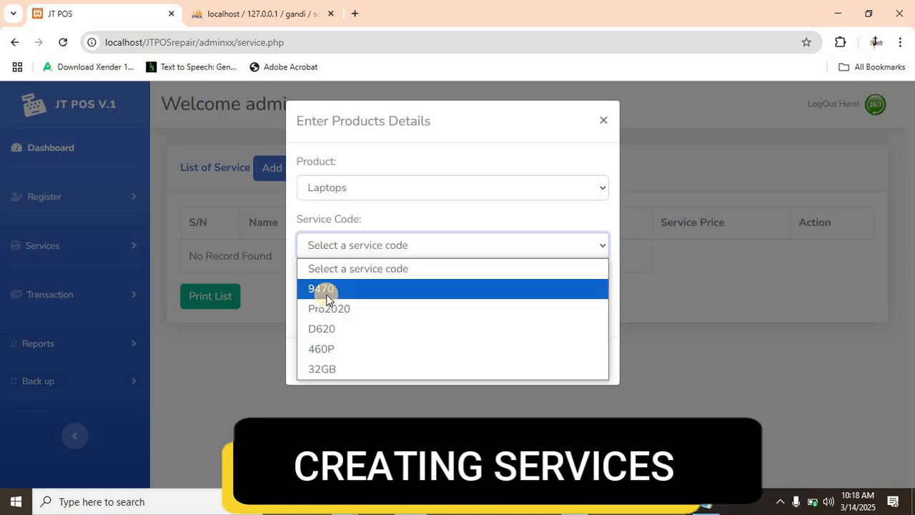
click(326, 295)
click(333, 303)
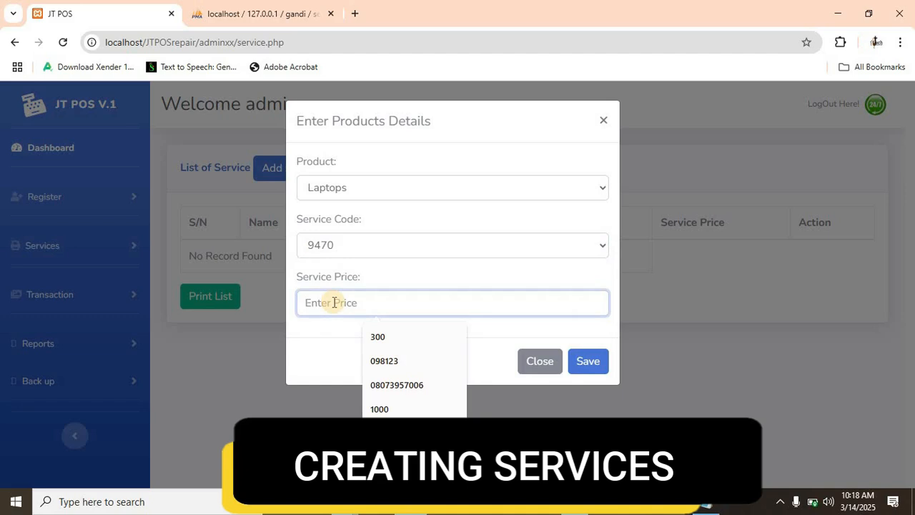
text(180000)
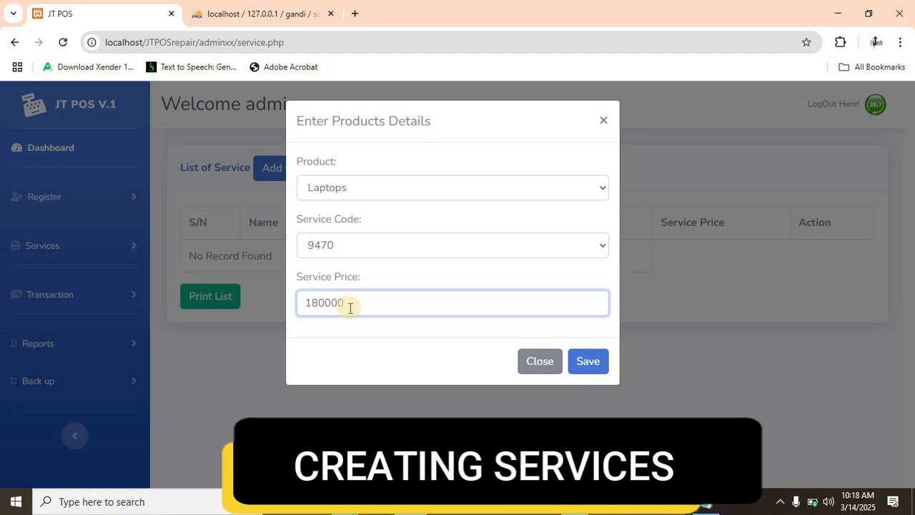
click(586, 369)
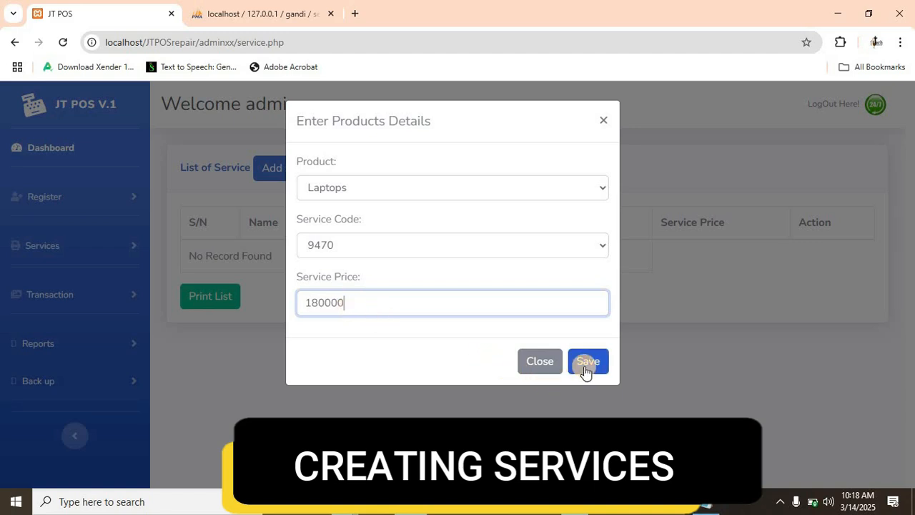
click(589, 371)
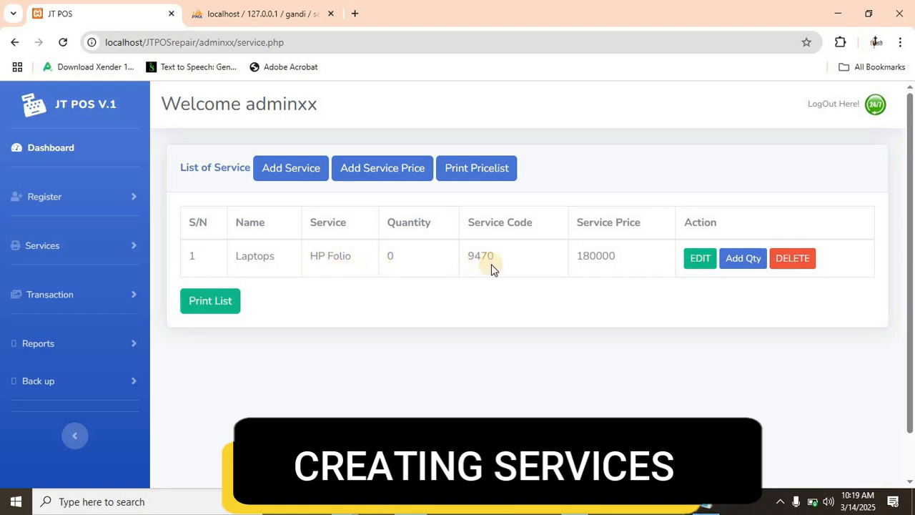
- Add a service price of 800000 for the Laptops product with service code Pro2020 and save it
click(377, 177)
click(373, 173)
click(377, 191)
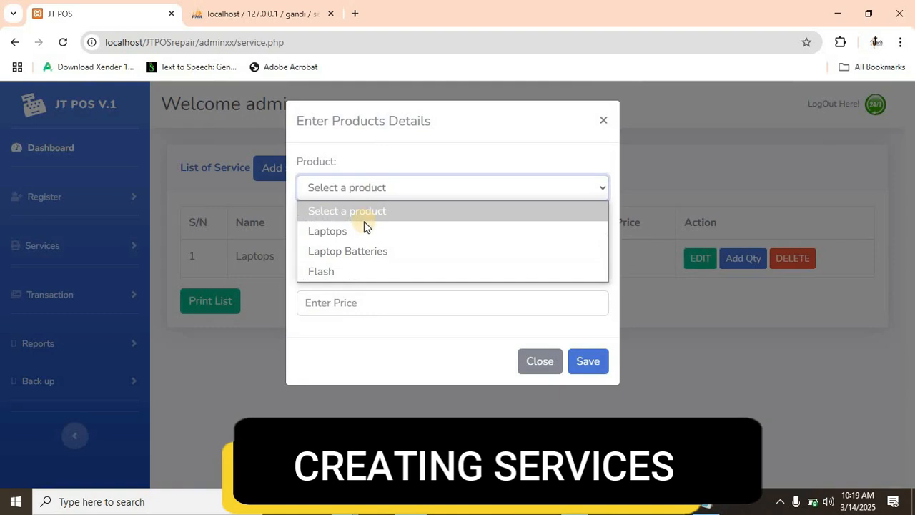
click(360, 231)
click(361, 248)
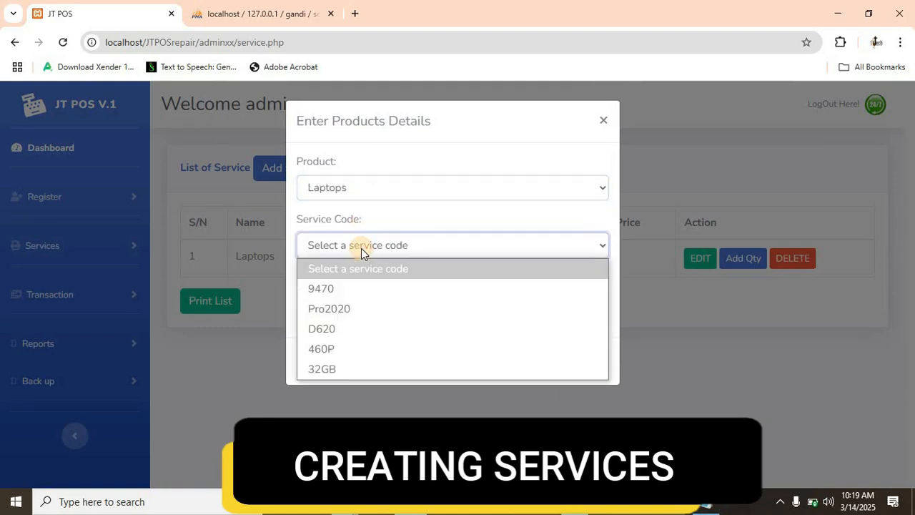
click(342, 308)
click(337, 303)
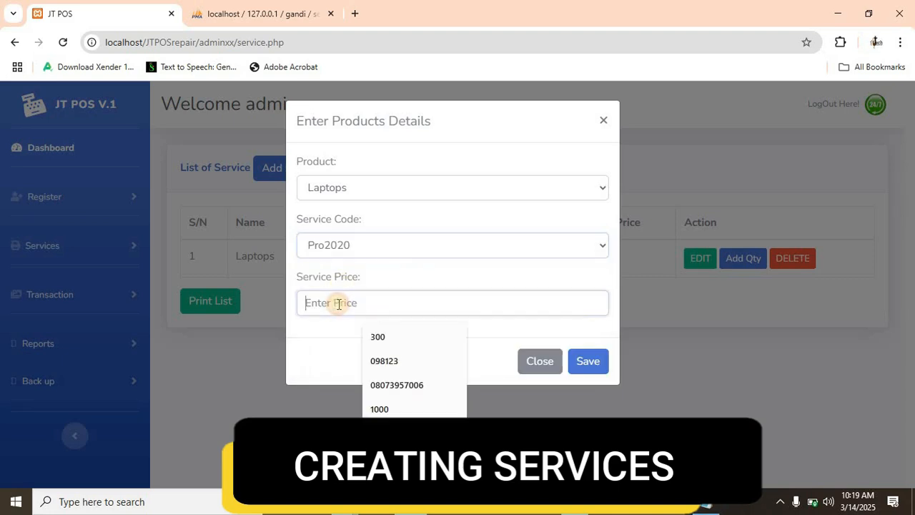
text(8000)
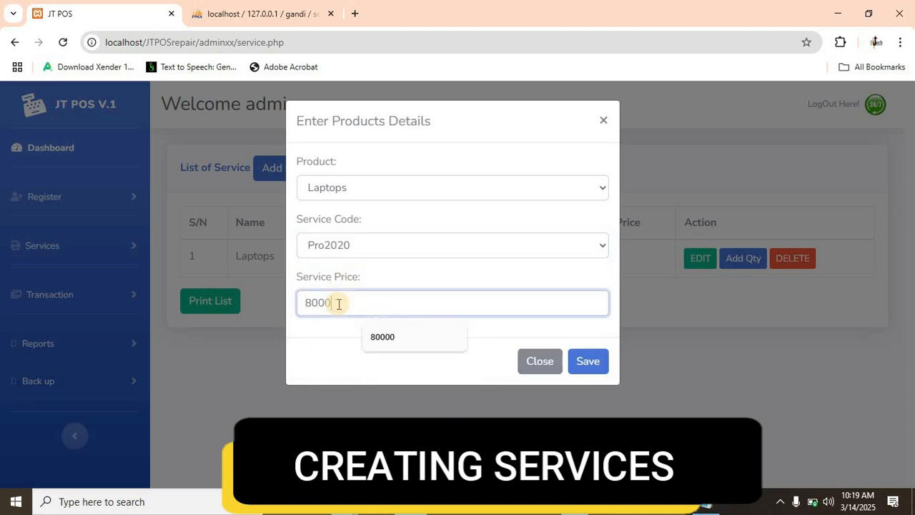
text(00)
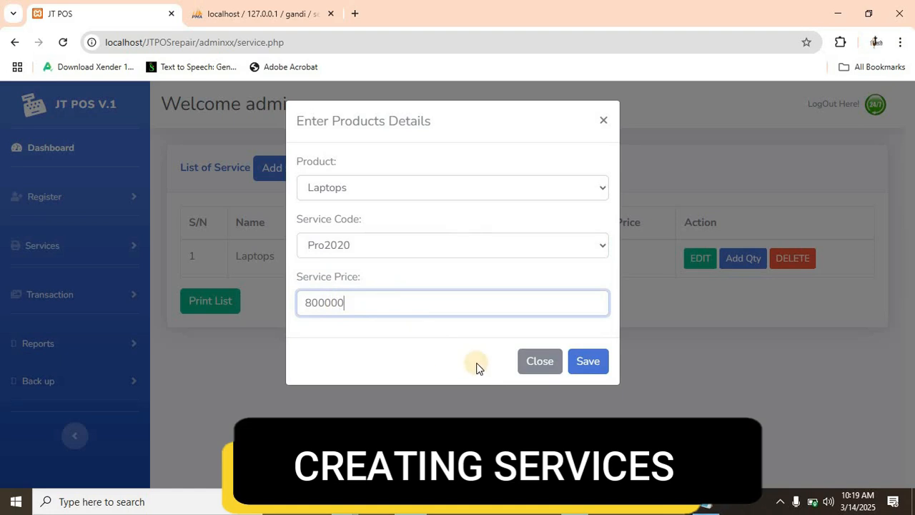
click(588, 369)
click(588, 367)
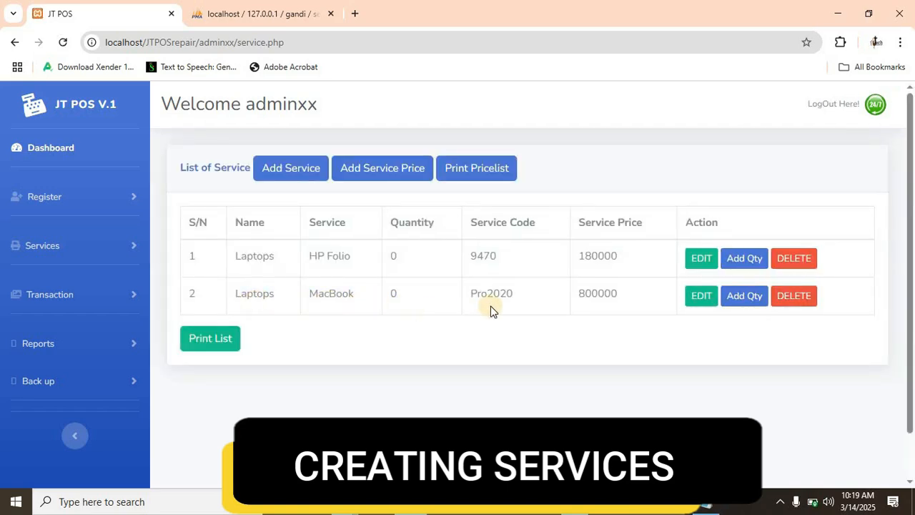
- Add a service price of 20000 for the Laptop Batteries product with service code D620 and save it
click(372, 173)
click(386, 188)
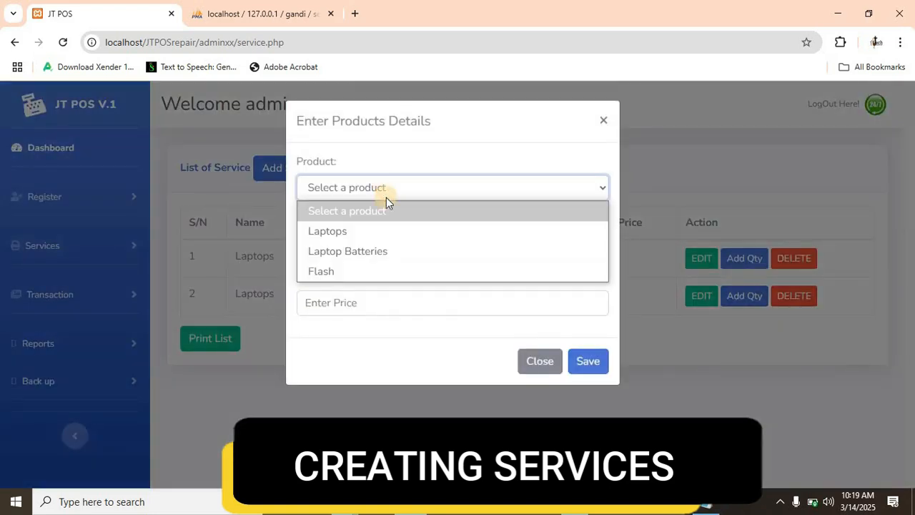
click(372, 252)
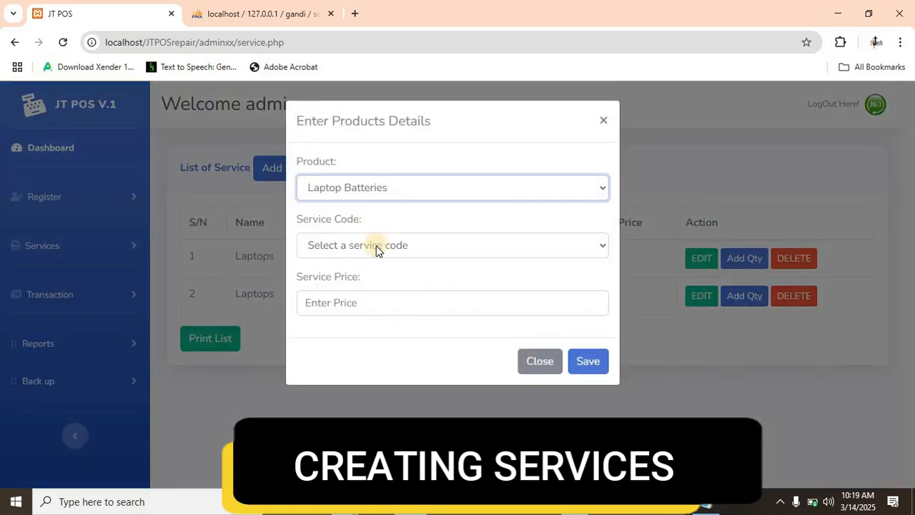
click(376, 246)
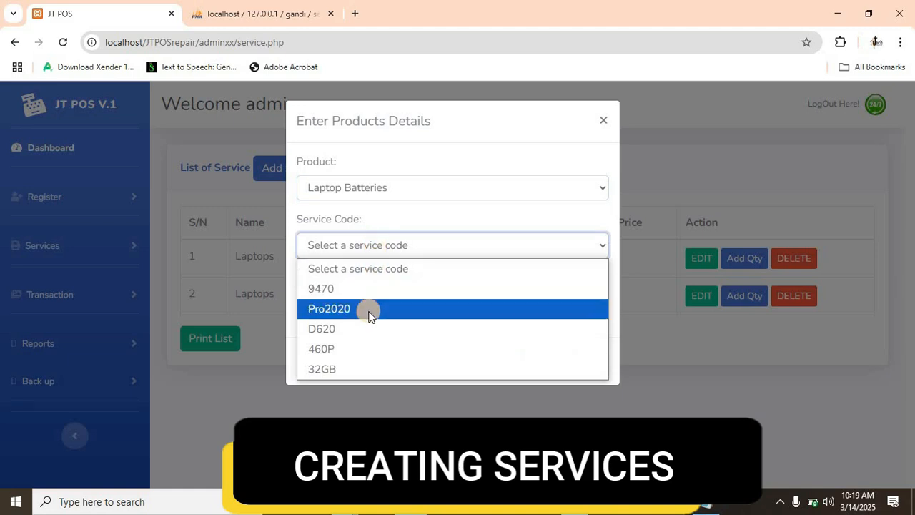
click(329, 329)
click(420, 308)
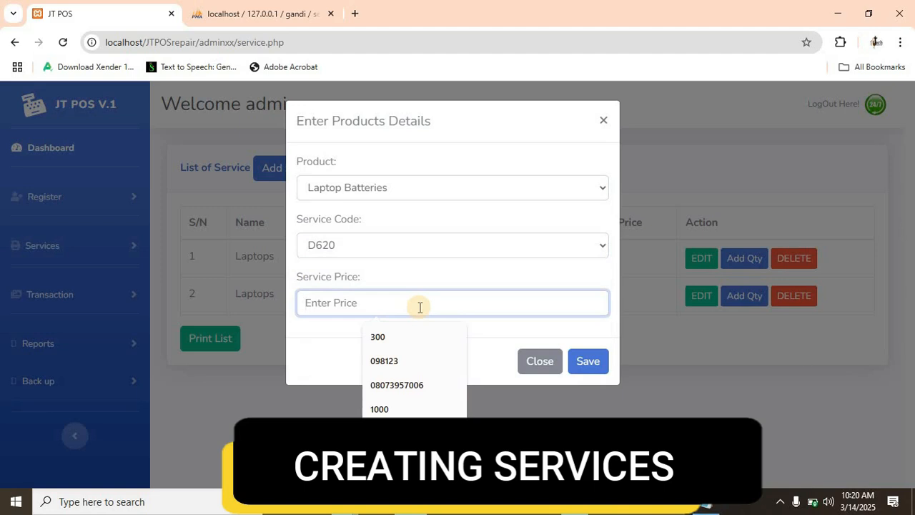
text(20000)
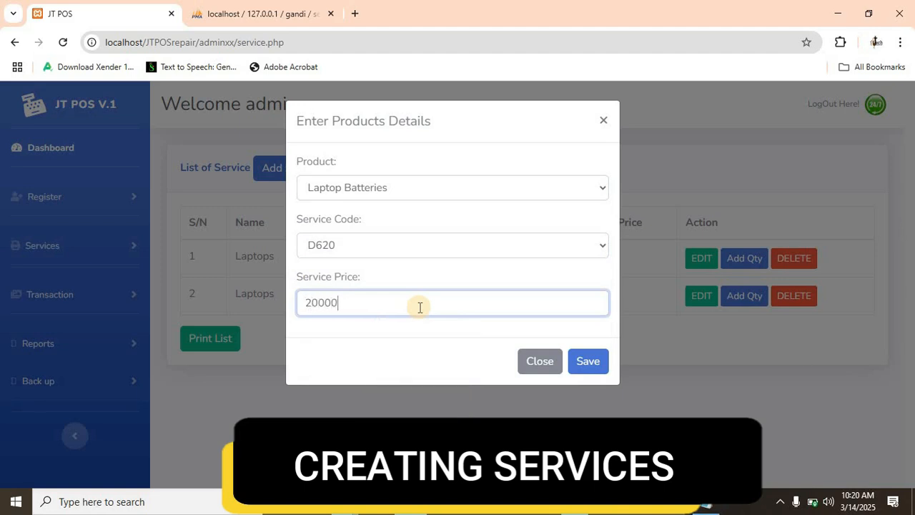
click(591, 363)
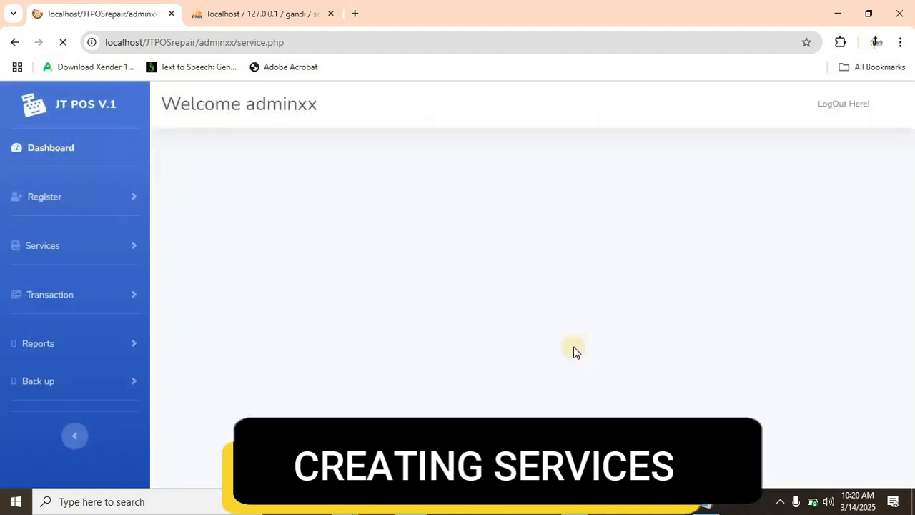
- Add a service price of 15000 for the Flash product with service code 32GB and save it
click(360, 170)
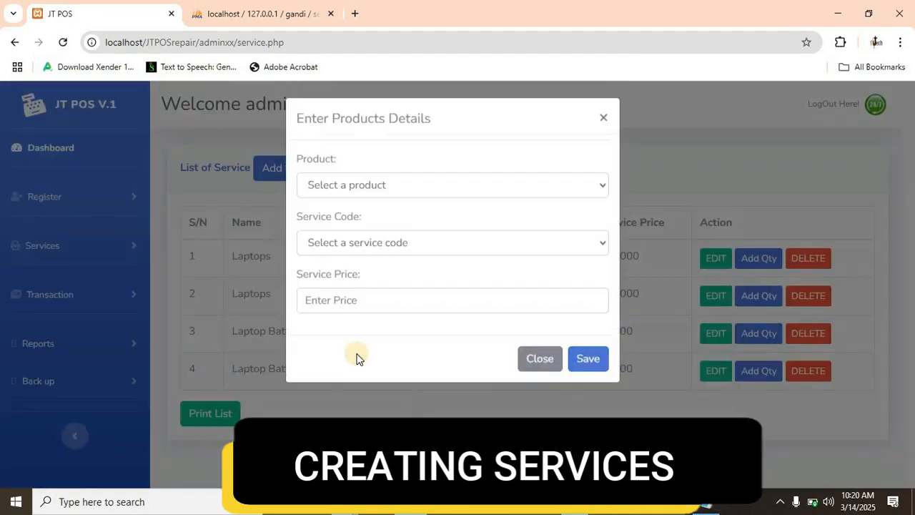
click(390, 189)
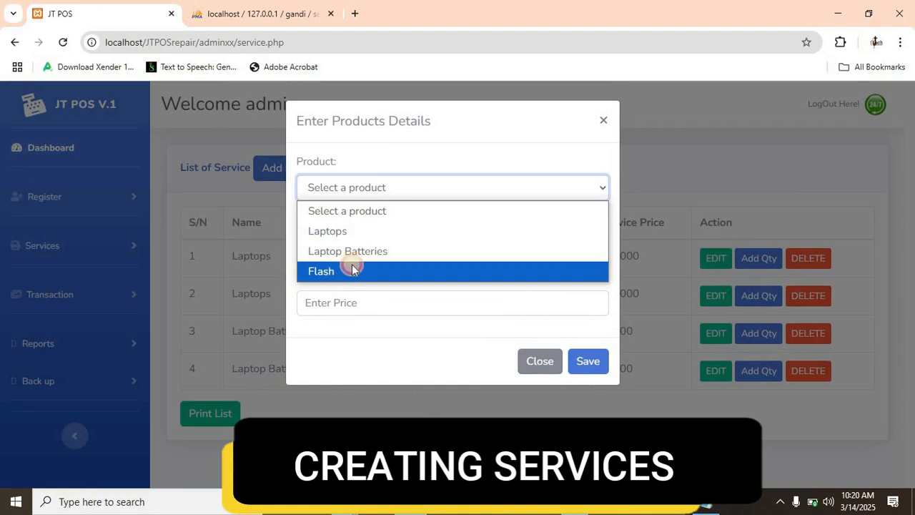
click(348, 268)
click(357, 249)
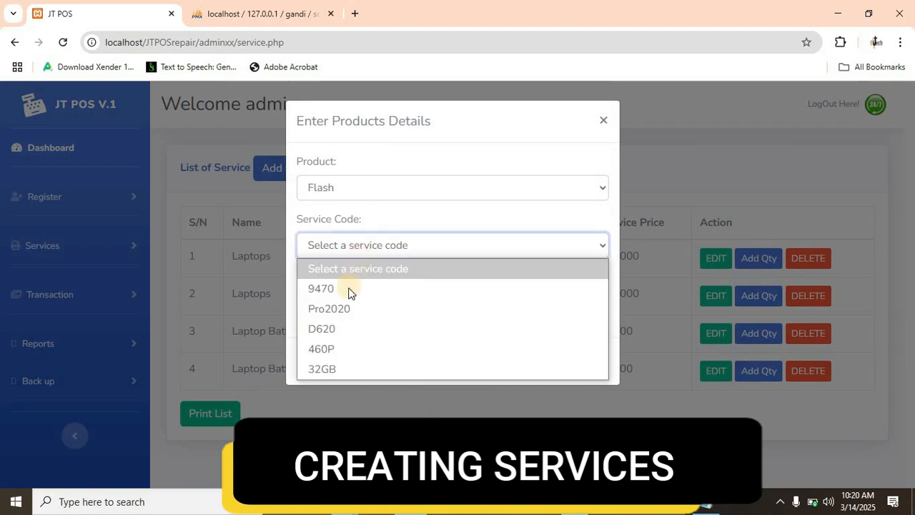
click(330, 369)
click(384, 299)
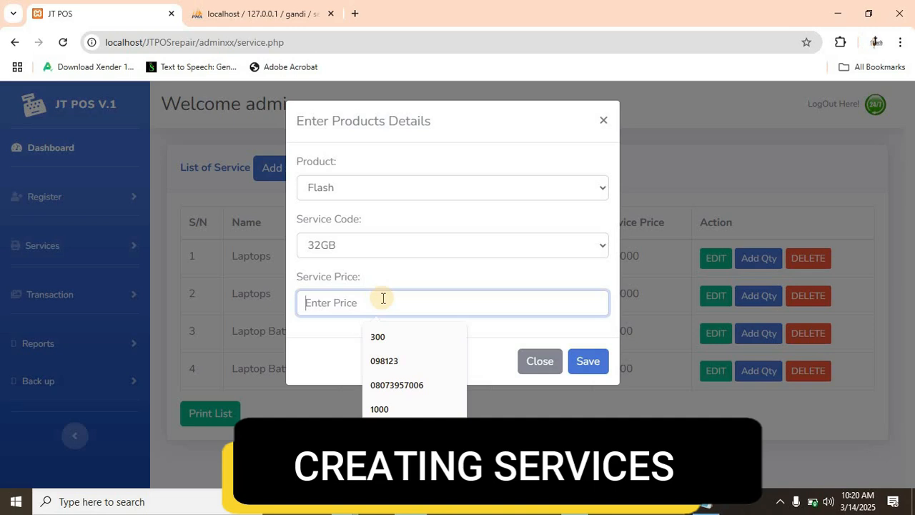
text(15000)
click(588, 361)
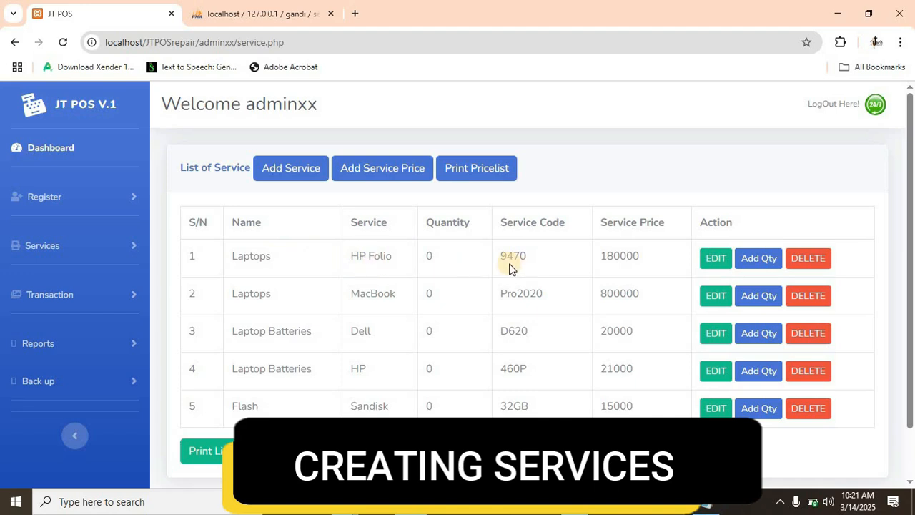
- Add a quantity of 12 to the HP Folio laptops, entering HP and its invoice number as the supplier, and save it
click(759, 265)
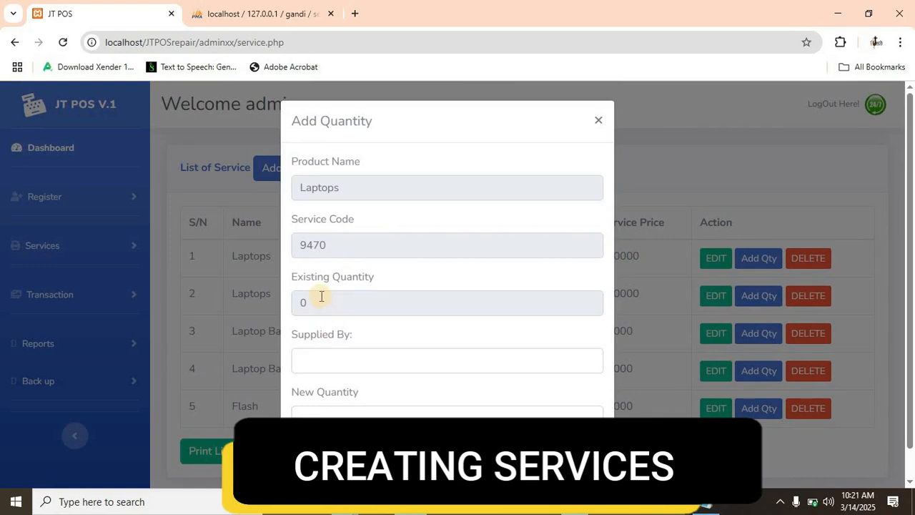
click(320, 299)
click(337, 362)
text(HP Invoice @345667)
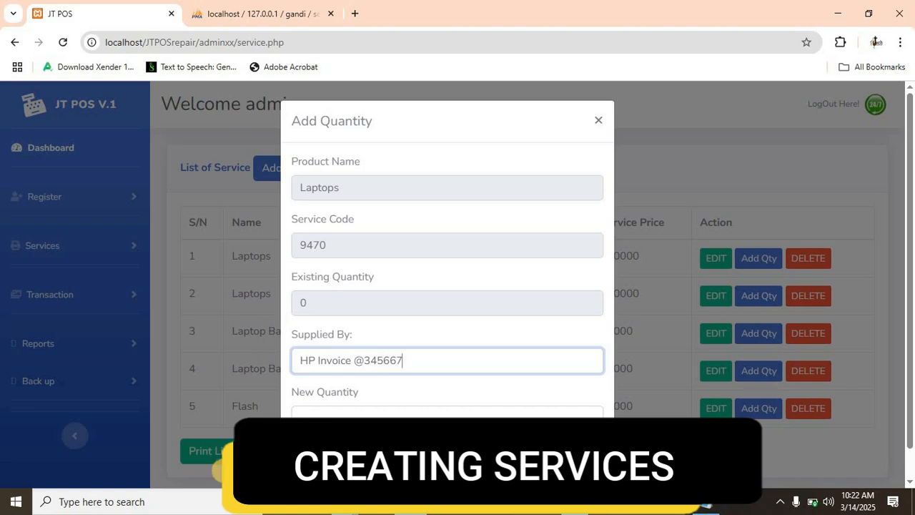
click(302, 412)
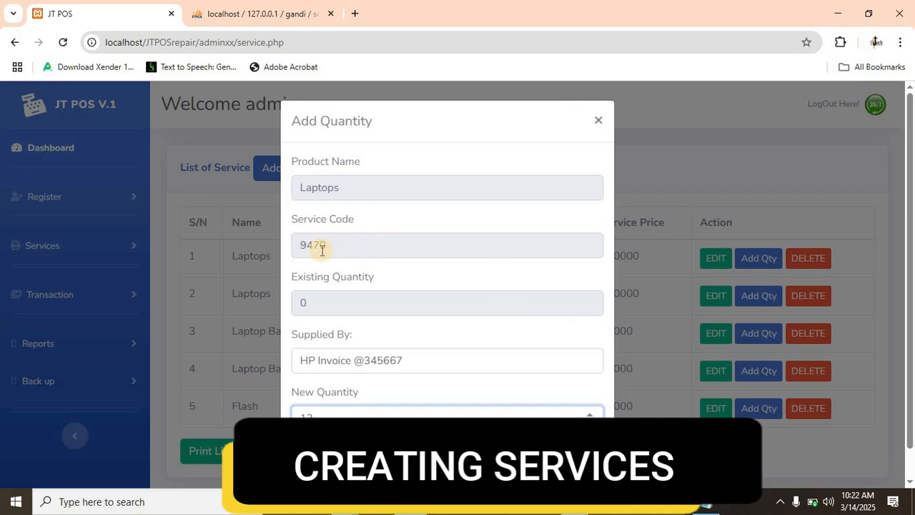
click(572, 477)
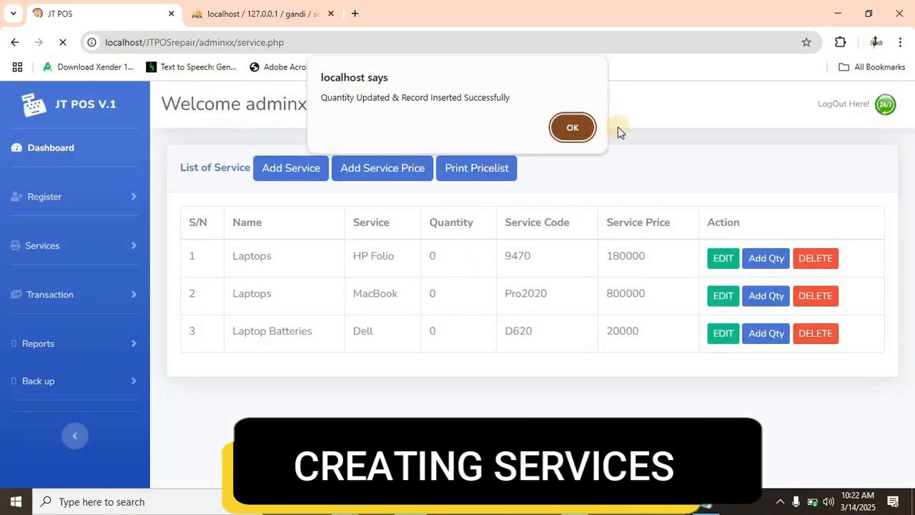
click(573, 127)
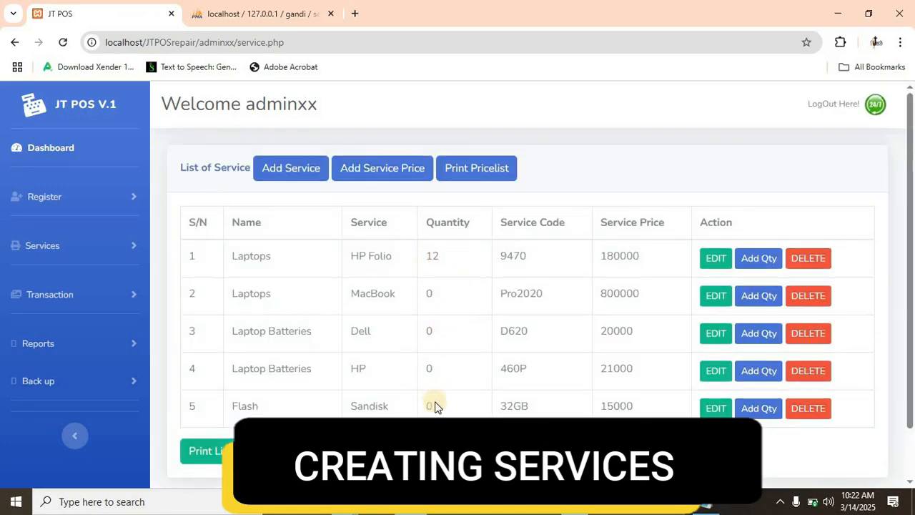
- Add a quantity of 30 to the Sandisk 32GB flash, supplied by sandisk, and save it
click(759, 409)
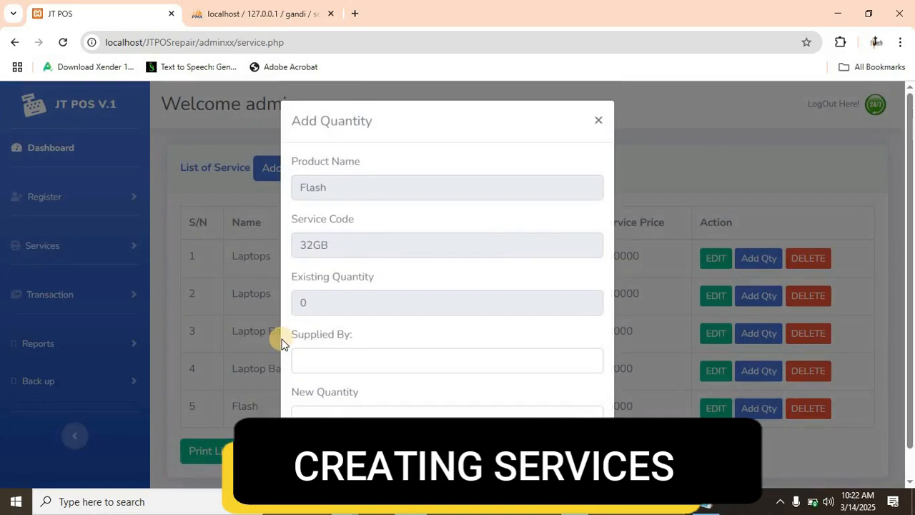
click(329, 369)
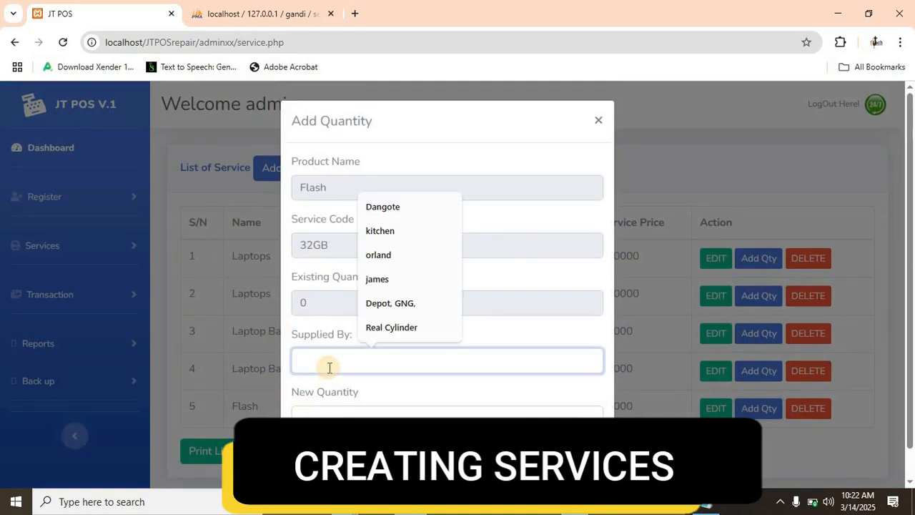
text(30)
key(BackSpace)
key(BackSpace)
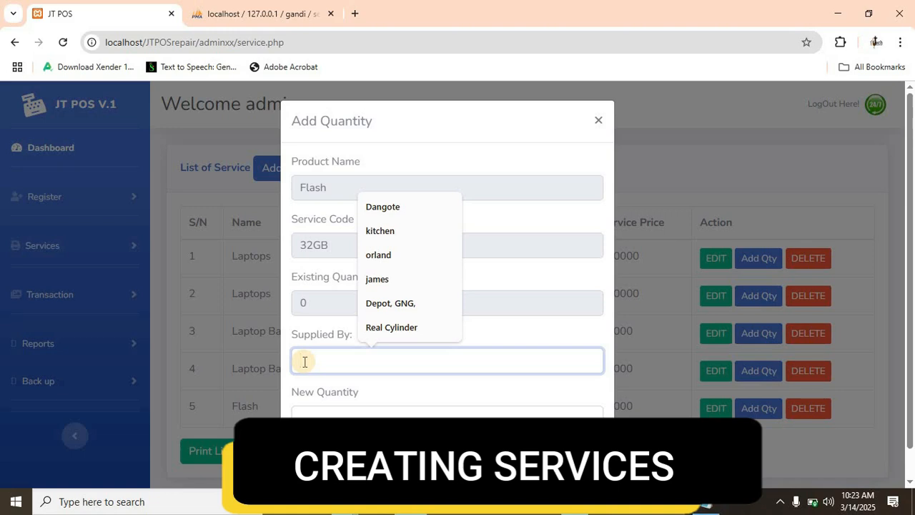
text(Jan)
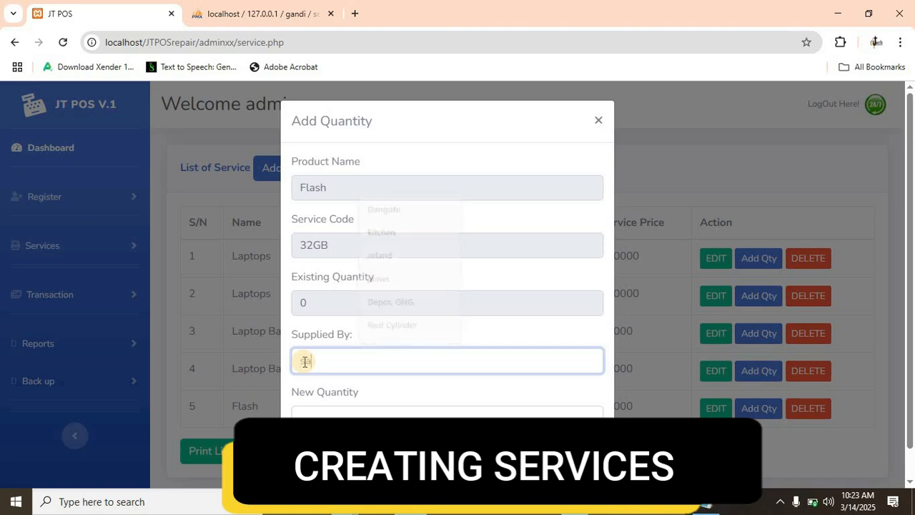
text(disk)
click(315, 411)
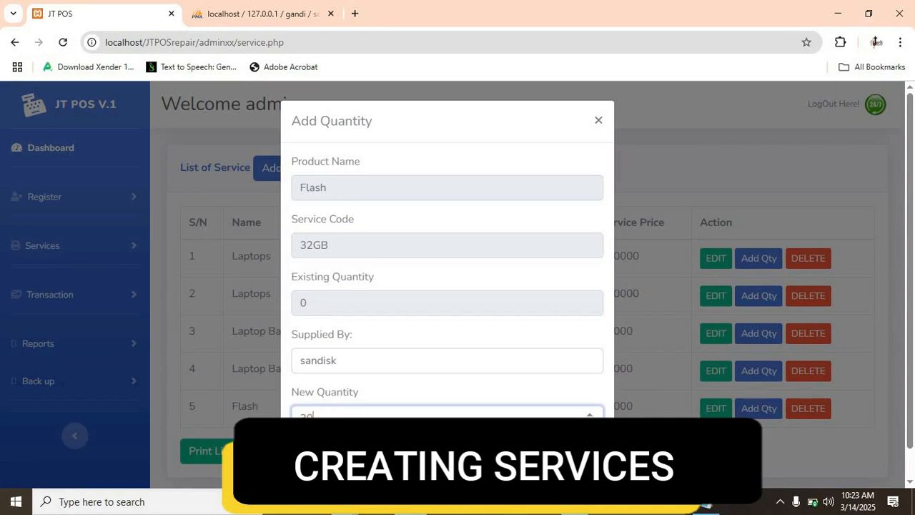
click(550, 465)
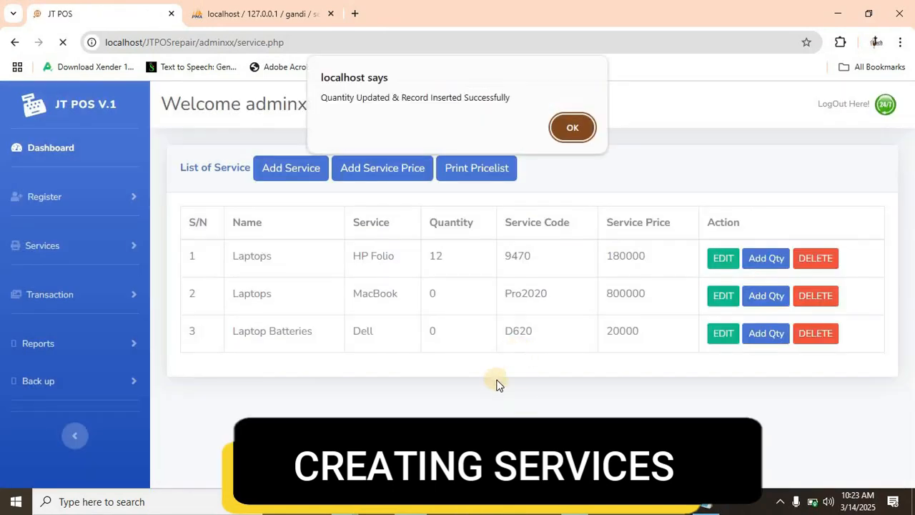
click(570, 127)
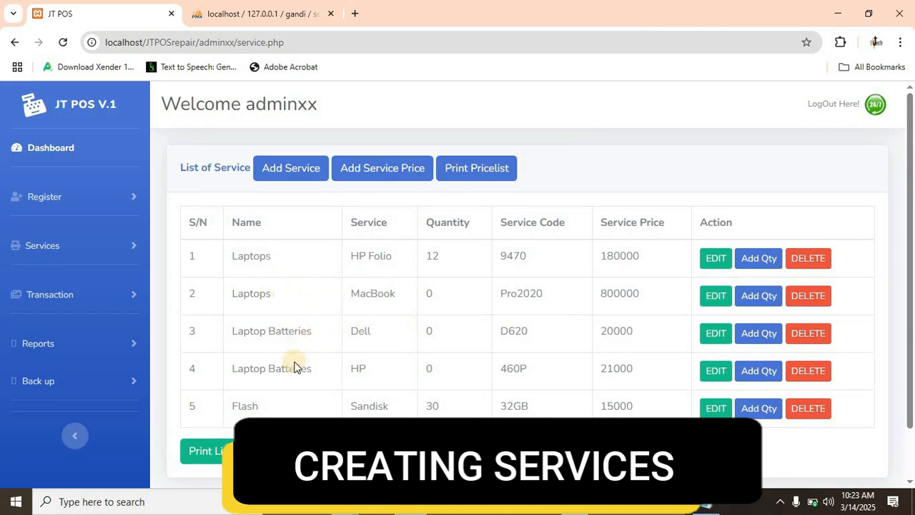
- Add a quantity of 20 to the HP laptop batteries (460P), entering HP and its invoice number as the supplier, and save it
click(753, 372)
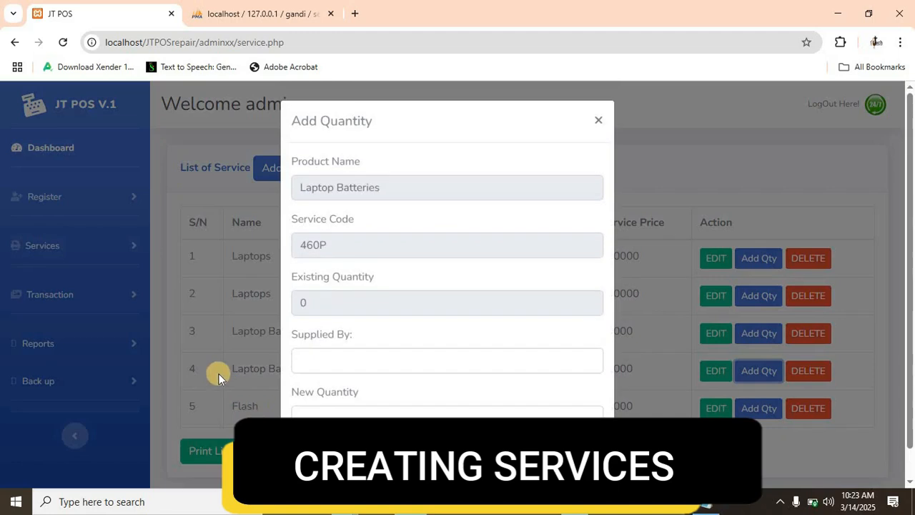
click(303, 368)
text(hp)
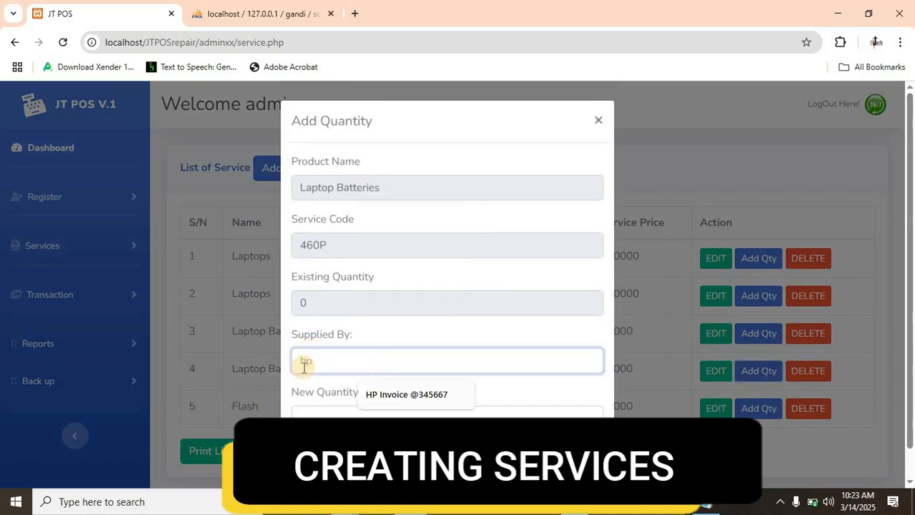
key(BackSpace)
key(BackSpace)
text(HP Invoice @345667)
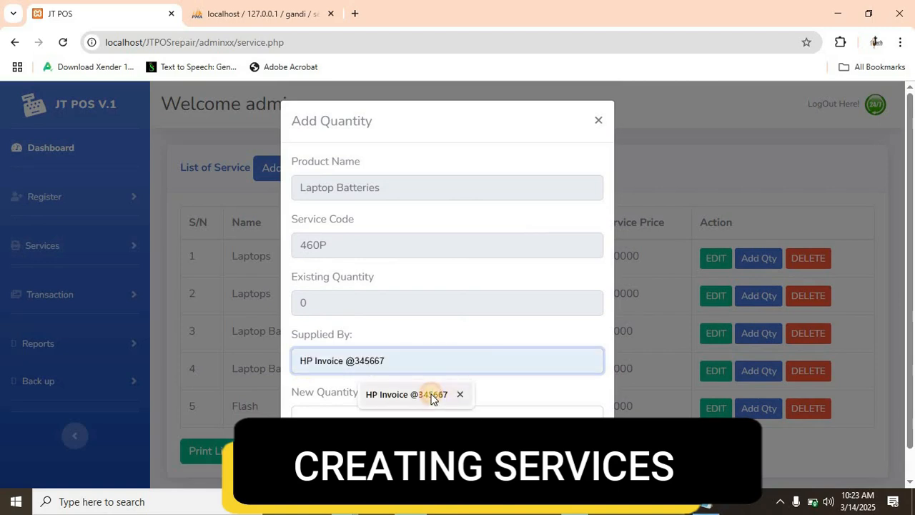
click(432, 394)
click(309, 420)
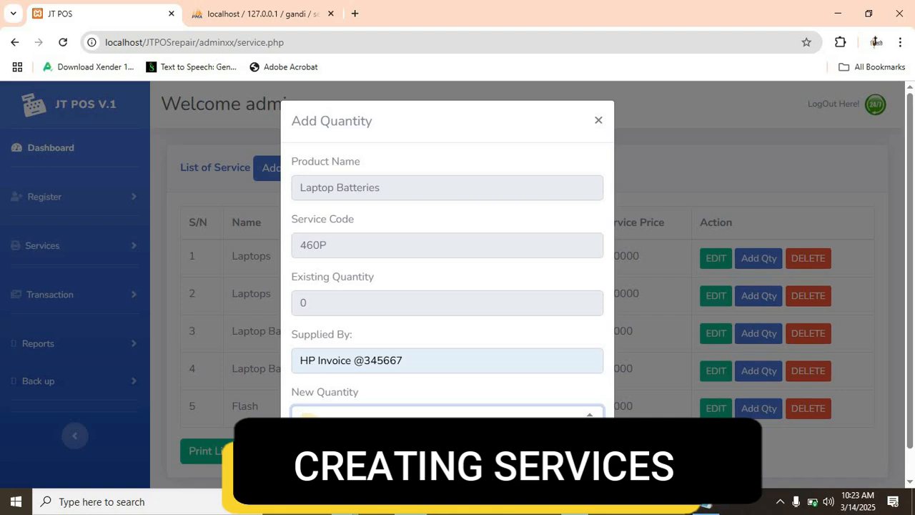
click(444, 463)
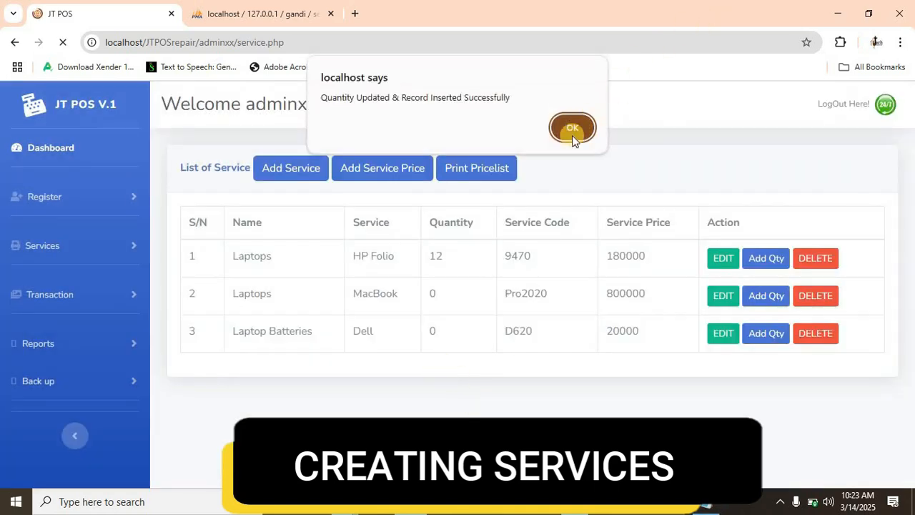
click(572, 135)
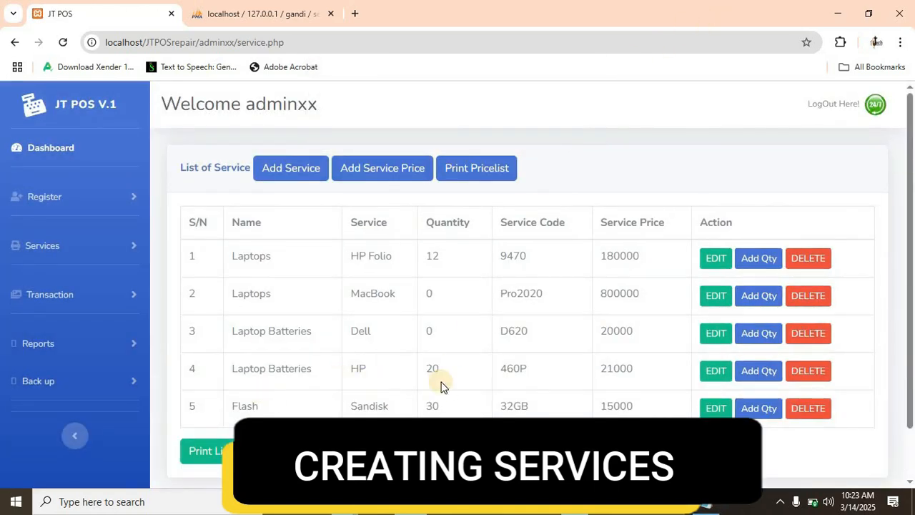
- View the edit form of the HP laptop batteries service and close it without changes
click(710, 372)
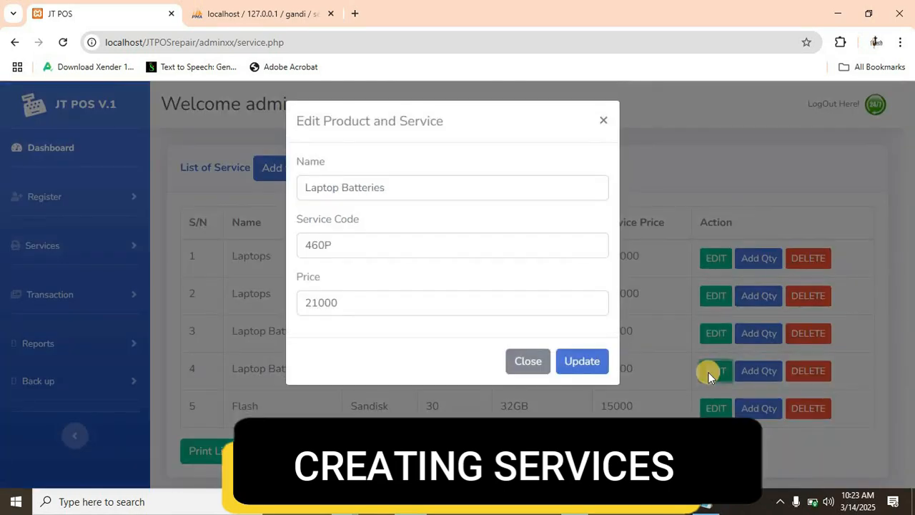
click(604, 122)
click(140, 250)
click(137, 252)
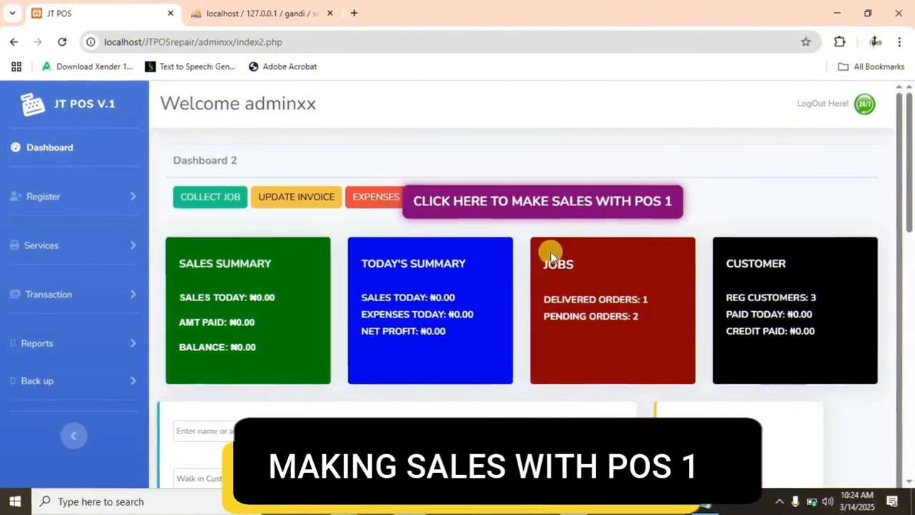
- Look over the Dashboard 2 sales form and switch to making sales with POS 1
scroll(444, 336, down, 1)
scroll(437, 348, down, 8)
scroll(431, 355, up, 1)
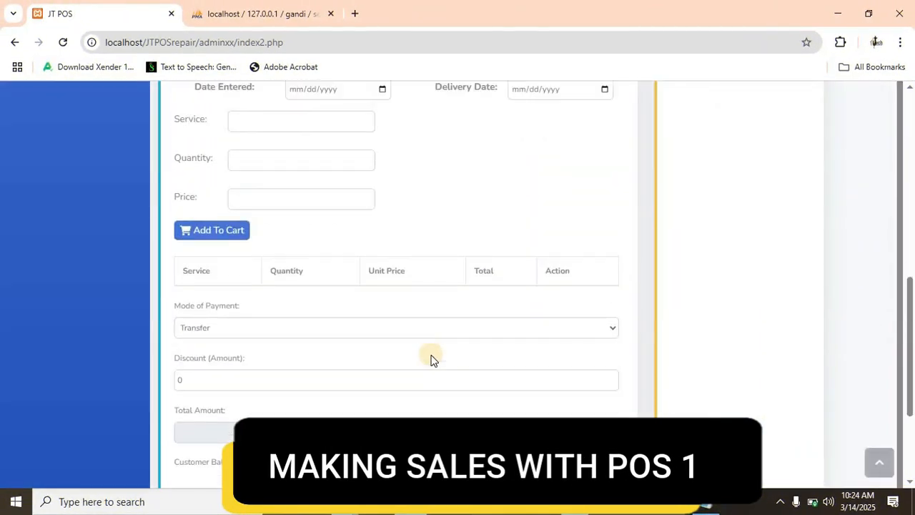
scroll(451, 322, up, 6)
scroll(472, 269, up, 2)
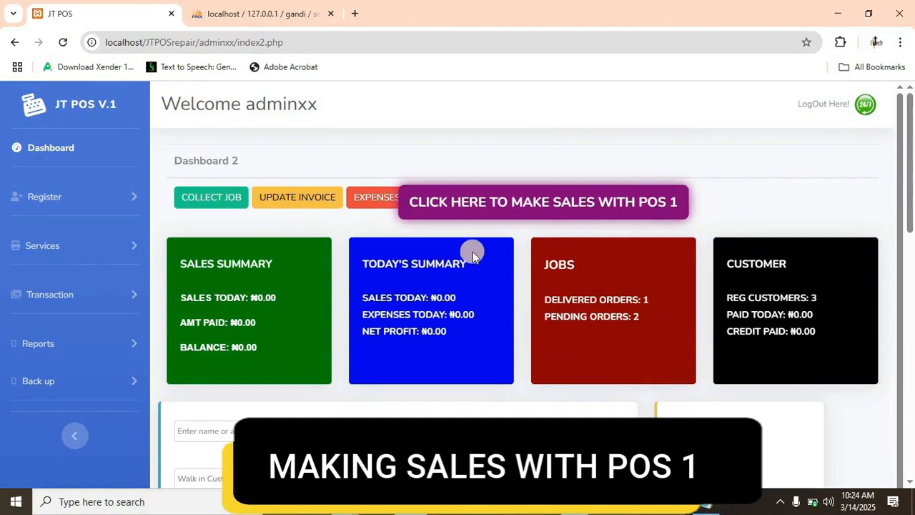
scroll(470, 250, down, 1)
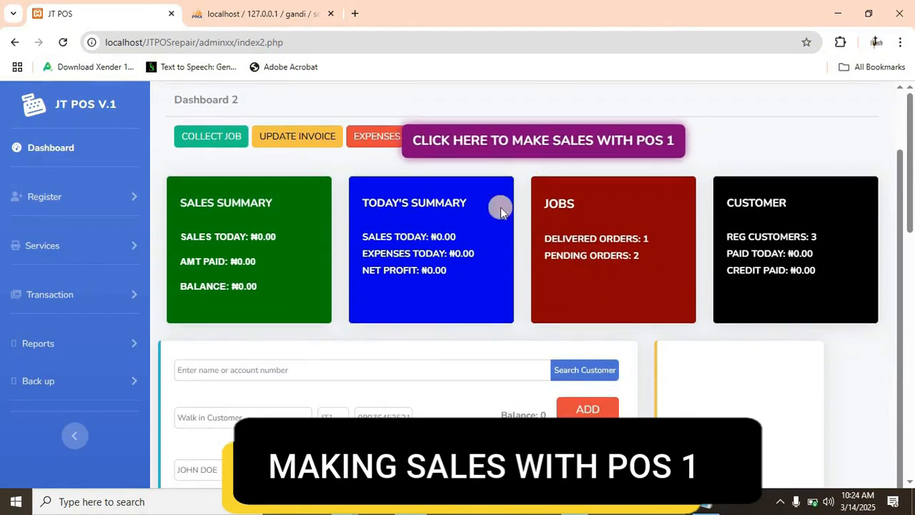
click(557, 148)
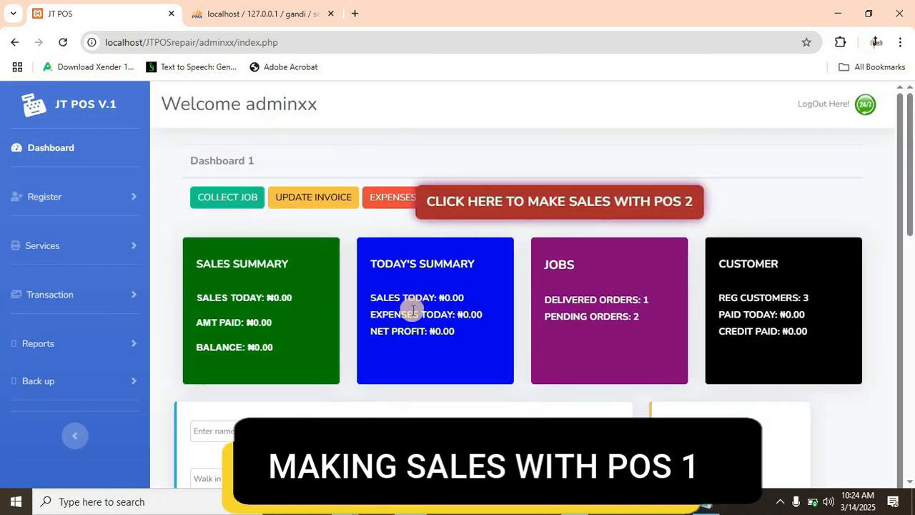
- Search for the second listed customer by account number to load them into the POS 1 sales form
scroll(409, 313, down, 5)
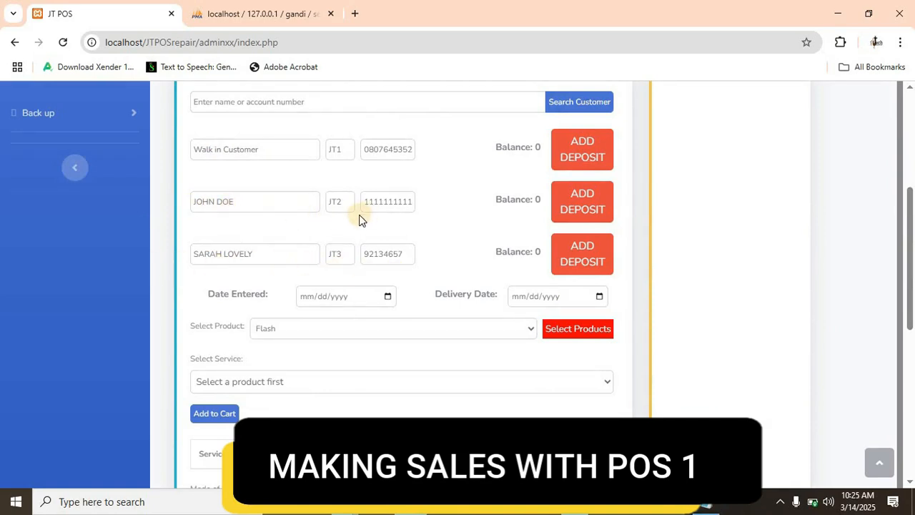
scroll(361, 217, up, 1)
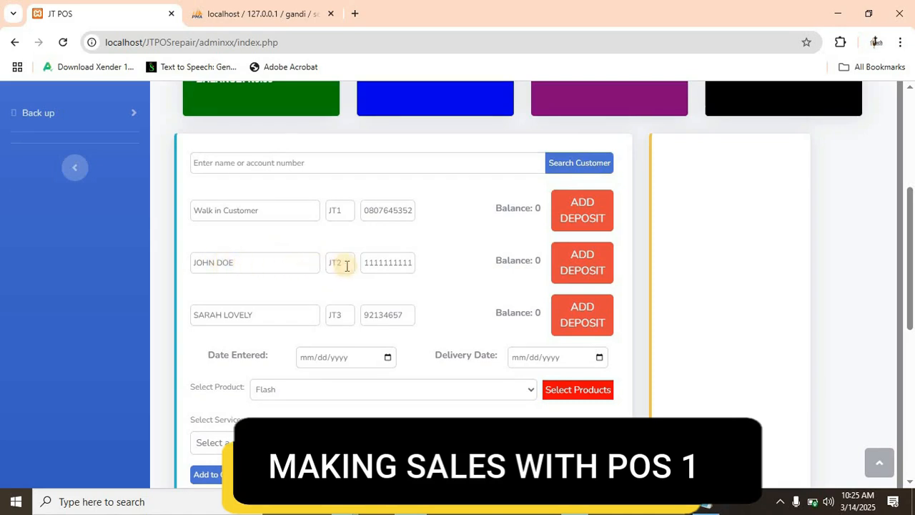
click(342, 167)
text(jt2)
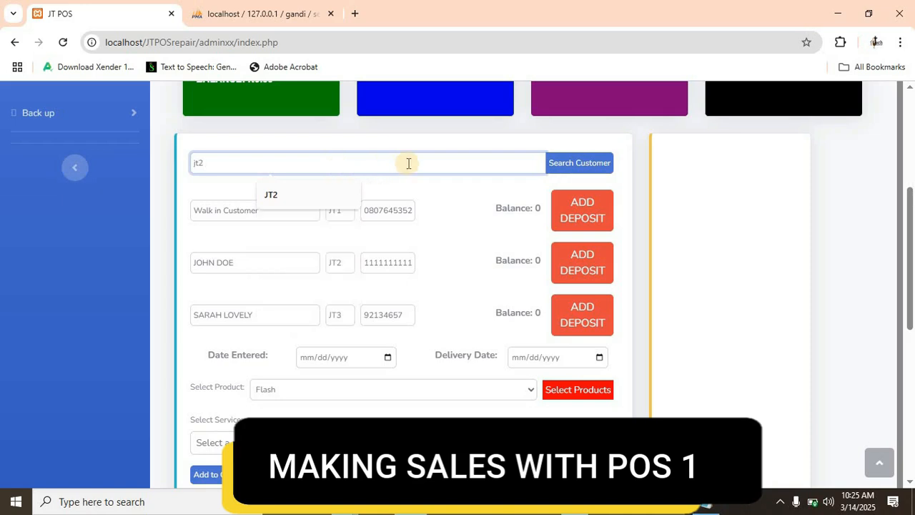
click(560, 168)
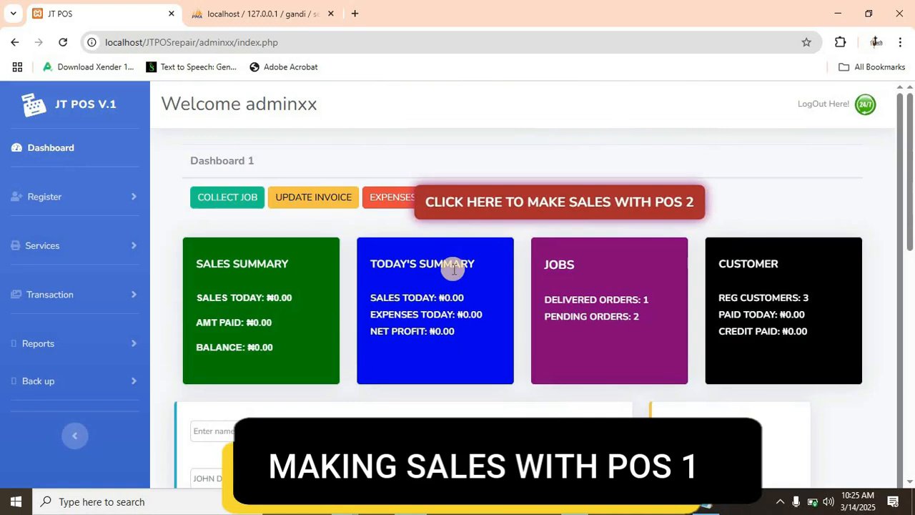
- Set both the Date Entered and the Delivery Date of the sale to 03/14/2025
scroll(451, 279, down, 5)
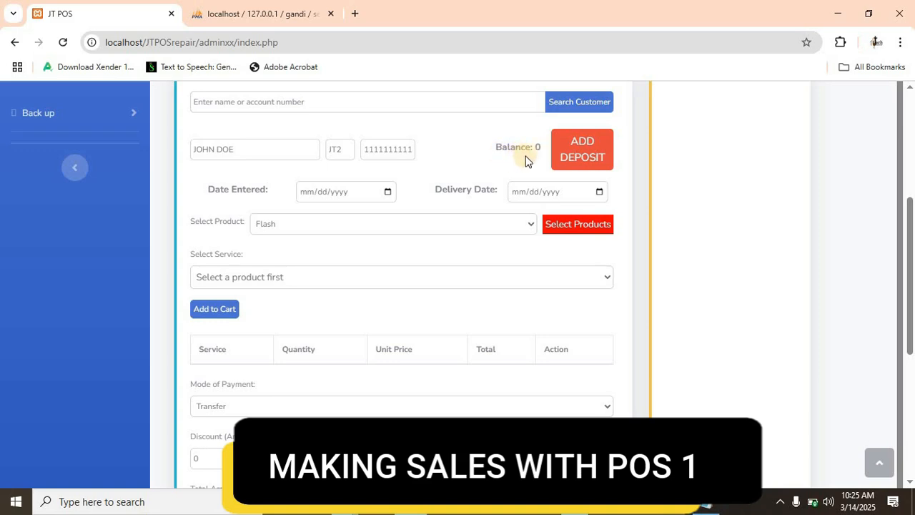
click(387, 192)
click(407, 299)
click(598, 192)
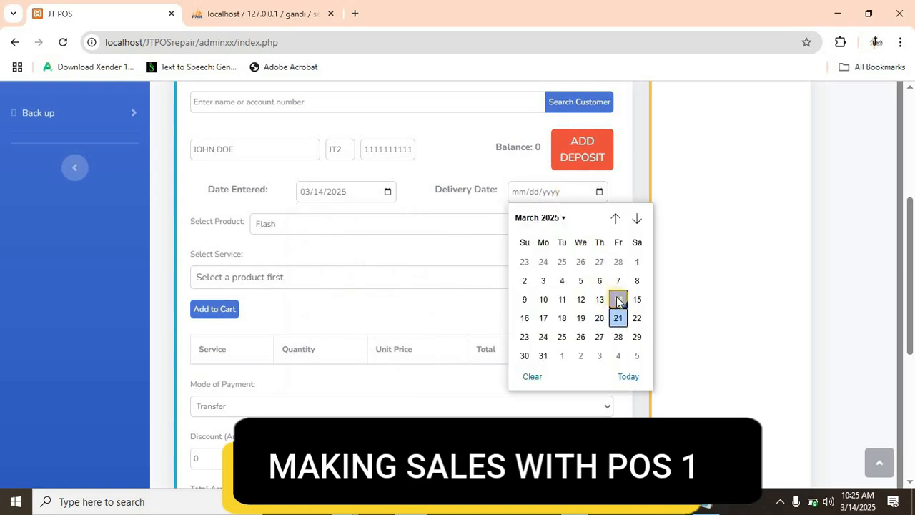
click(618, 299)
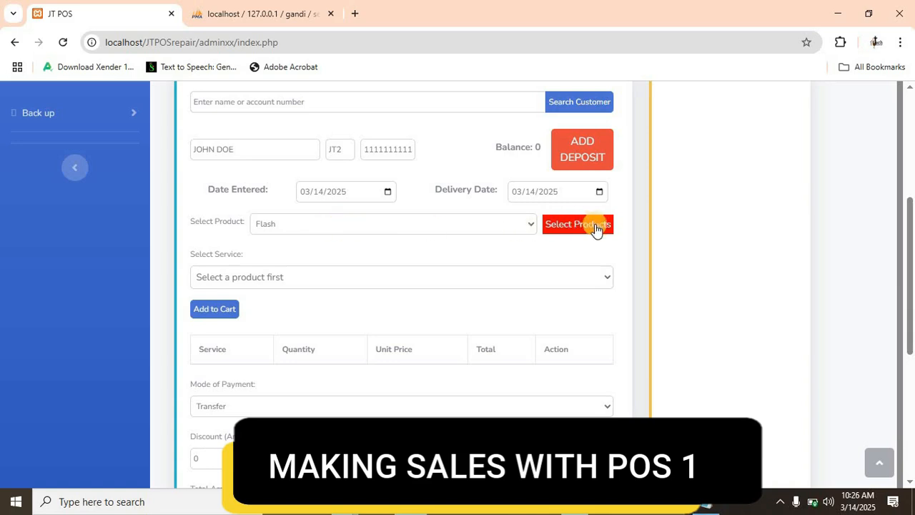
- Select the Flash product, load its services and add Flash - 32GB to the cart
click(450, 225)
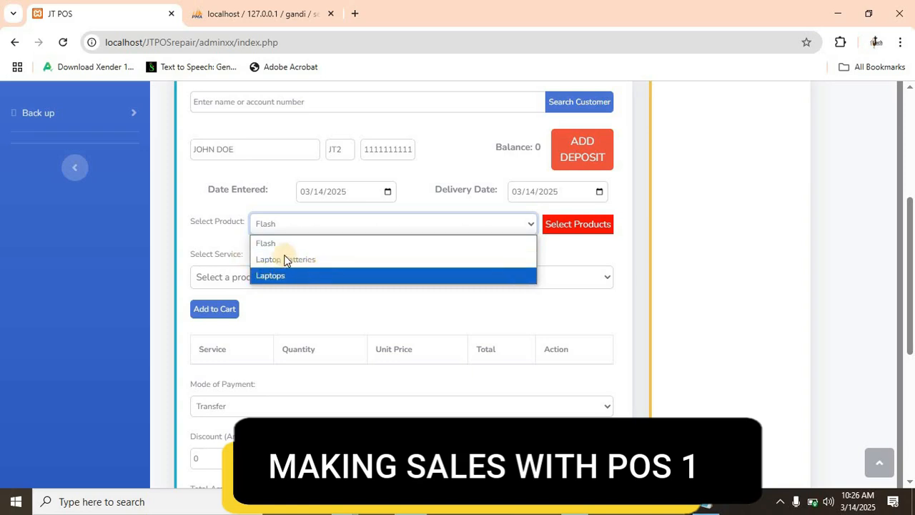
click(269, 245)
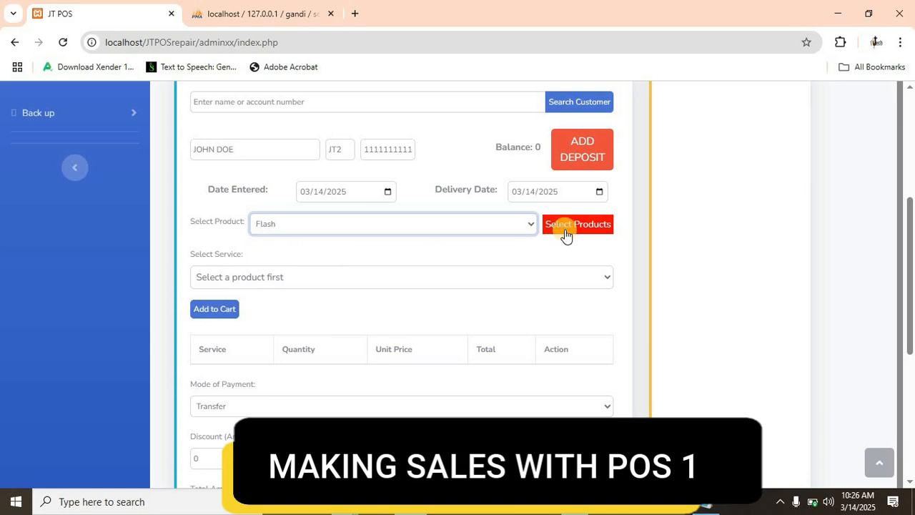
click(565, 235)
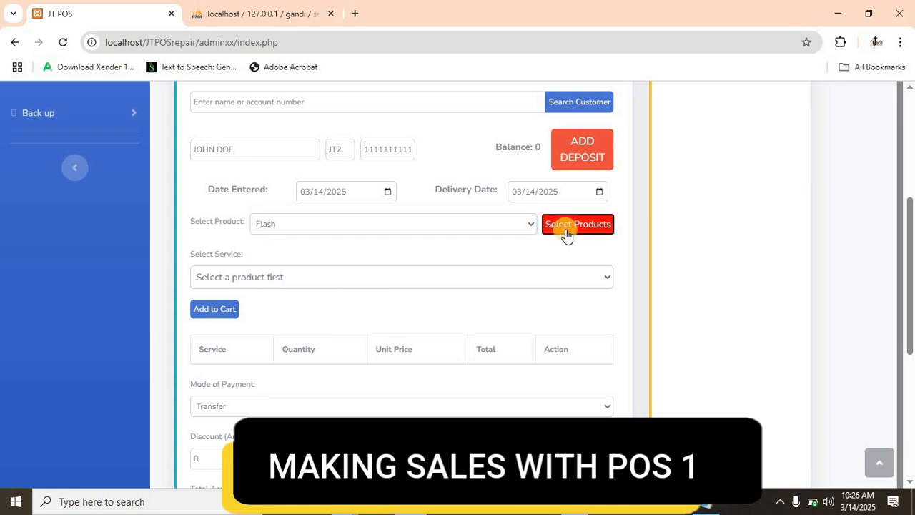
click(451, 284)
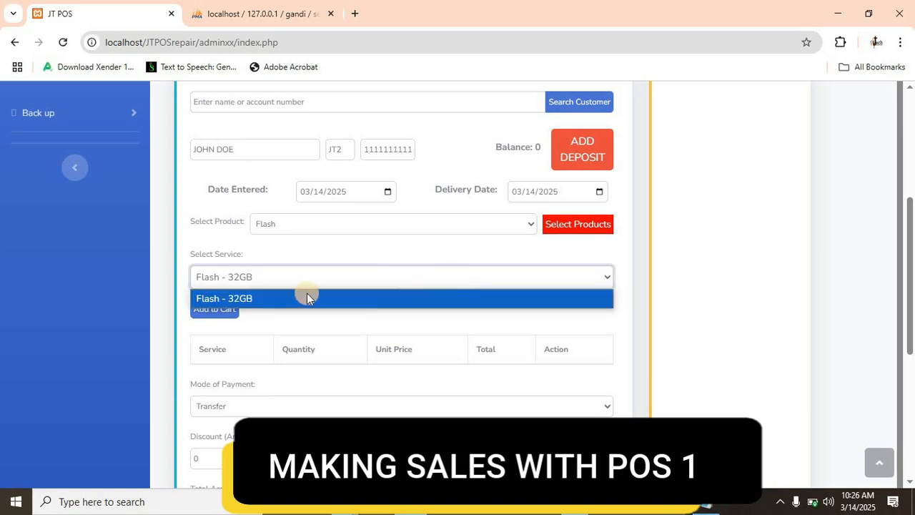
click(251, 302)
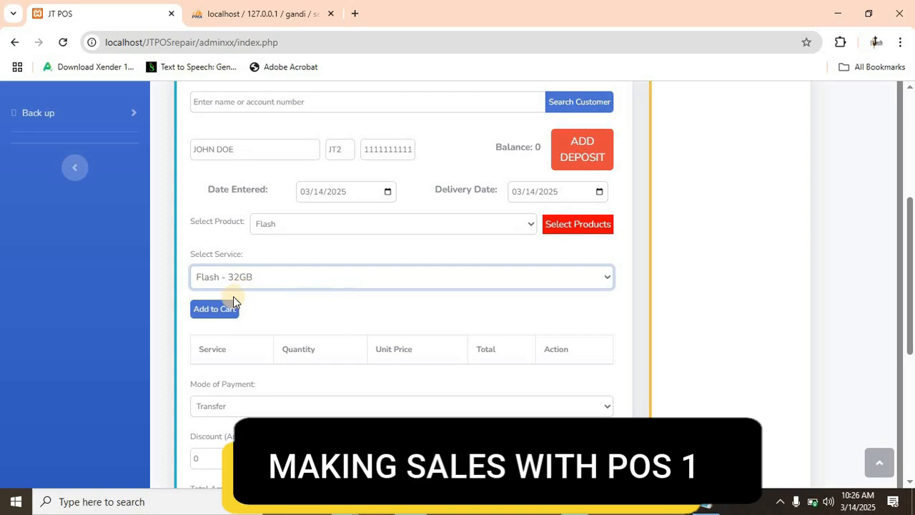
click(217, 313)
- Add Flash - 32GB to the cart two more times and set its cart quantity to 4
scroll(323, 314, down, 4)
scroll(276, 241, up, 3)
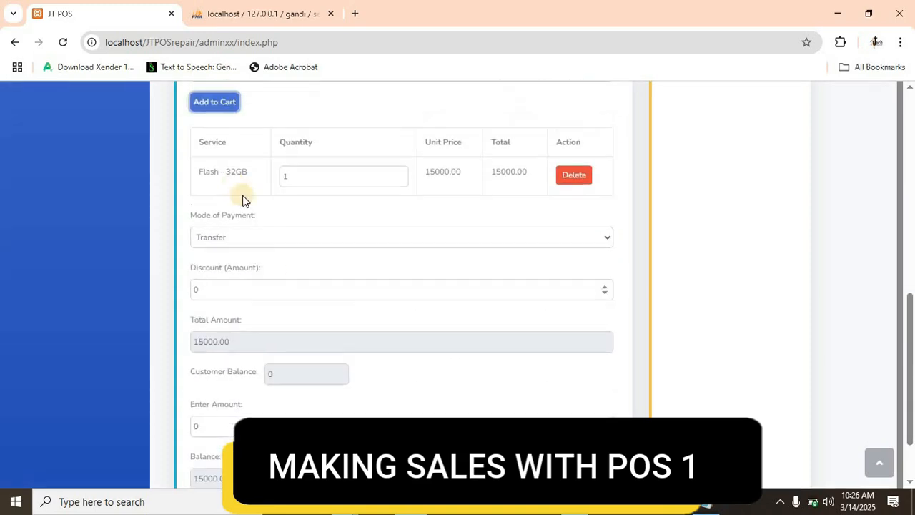
click(216, 240)
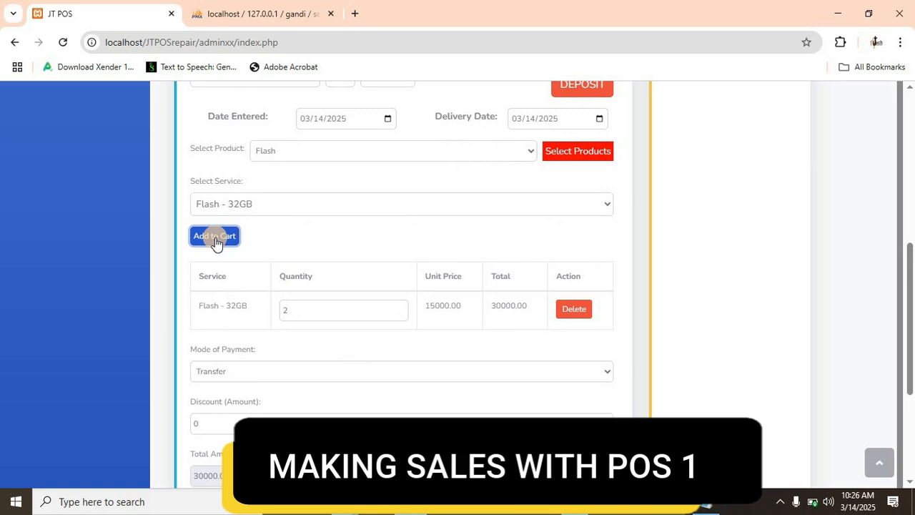
click(216, 241)
double_click(282, 311)
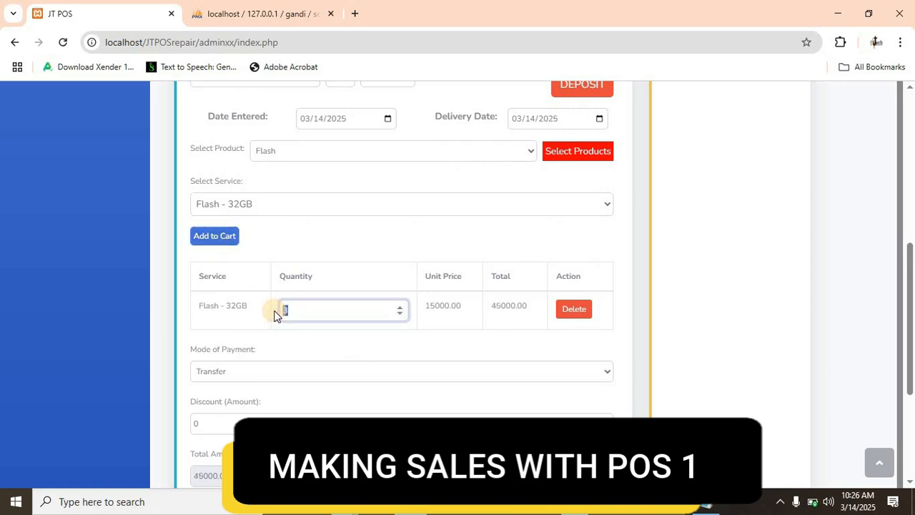
text(4)
- Select the Laptop Batteries product, load its services and add Laptop Batteries - D620 to the cart
click(485, 153)
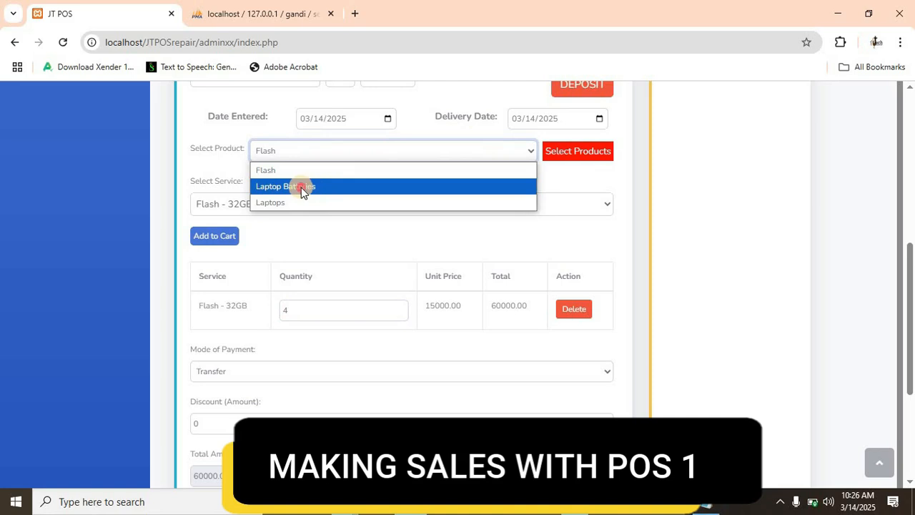
click(302, 187)
click(577, 156)
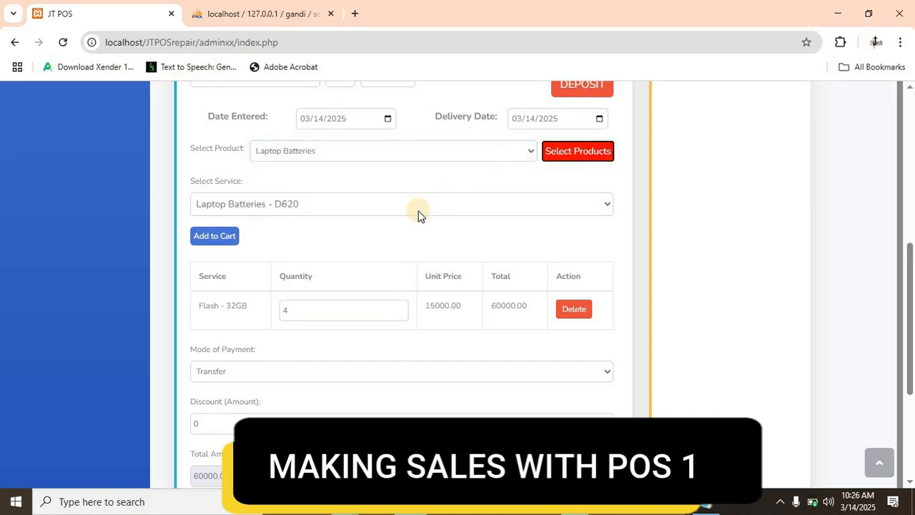
click(419, 207)
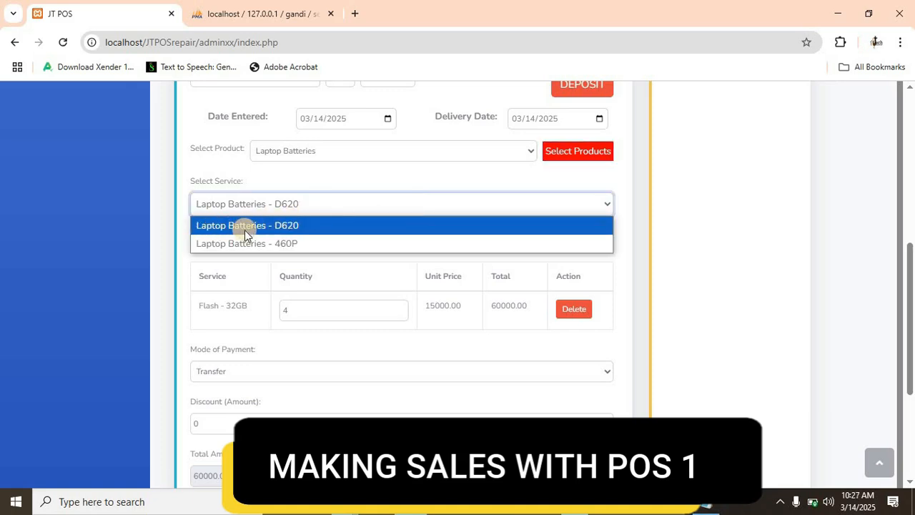
click(284, 229)
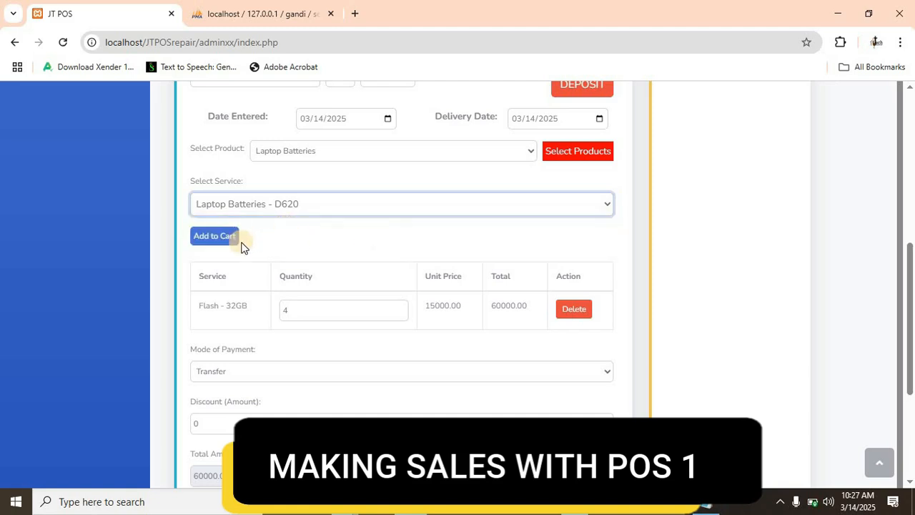
click(216, 239)
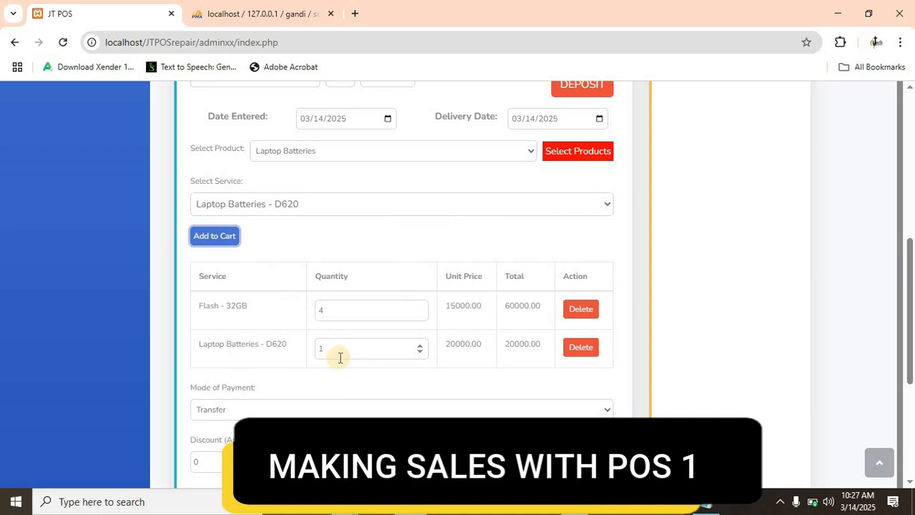
- Select the Laptops product for the sale and load its services
click(518, 151)
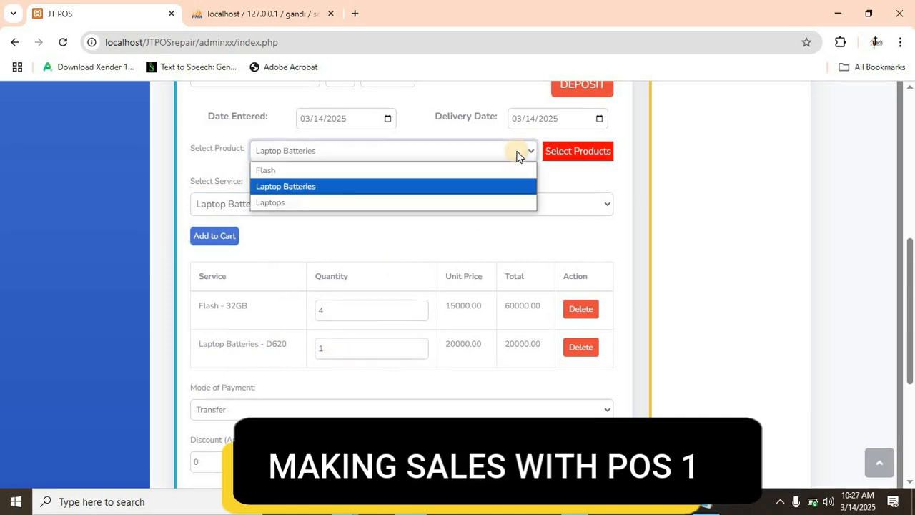
click(322, 204)
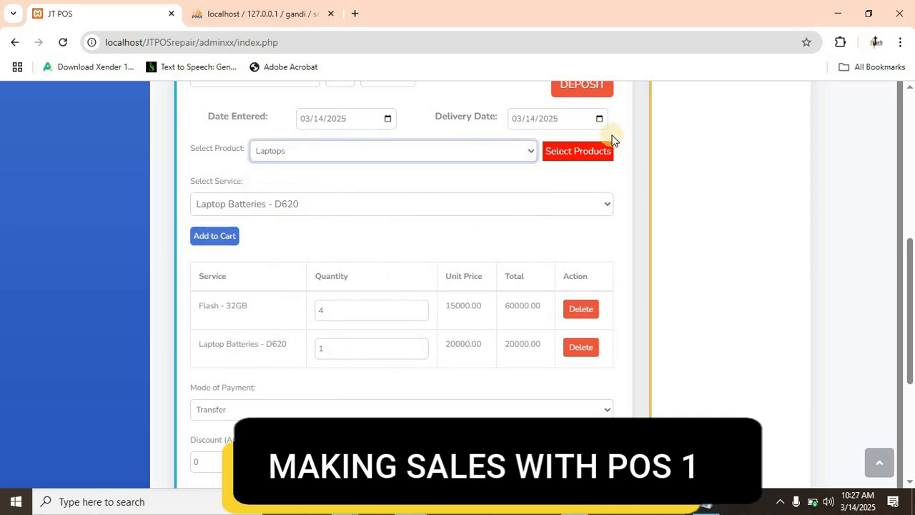
click(578, 156)
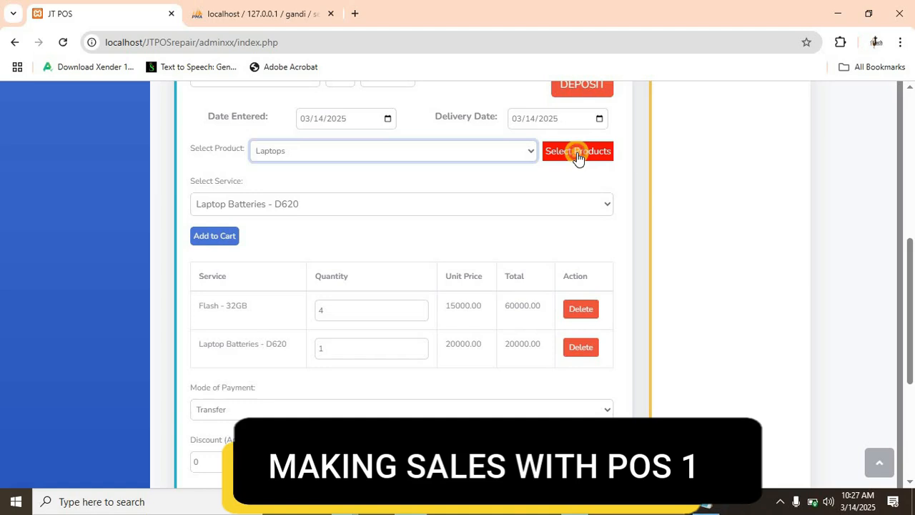
- Add the Laptops - Pro2020 service to the cart and delete that line from the cart again
click(402, 204)
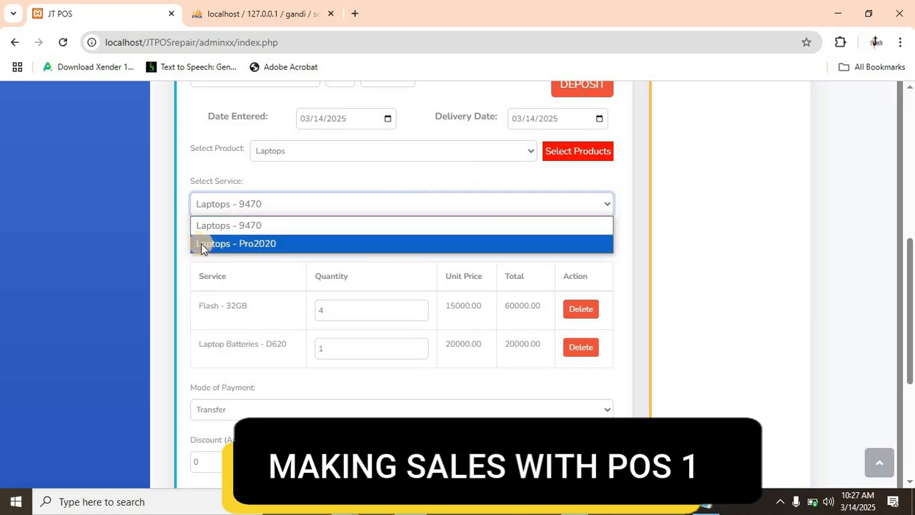
click(251, 244)
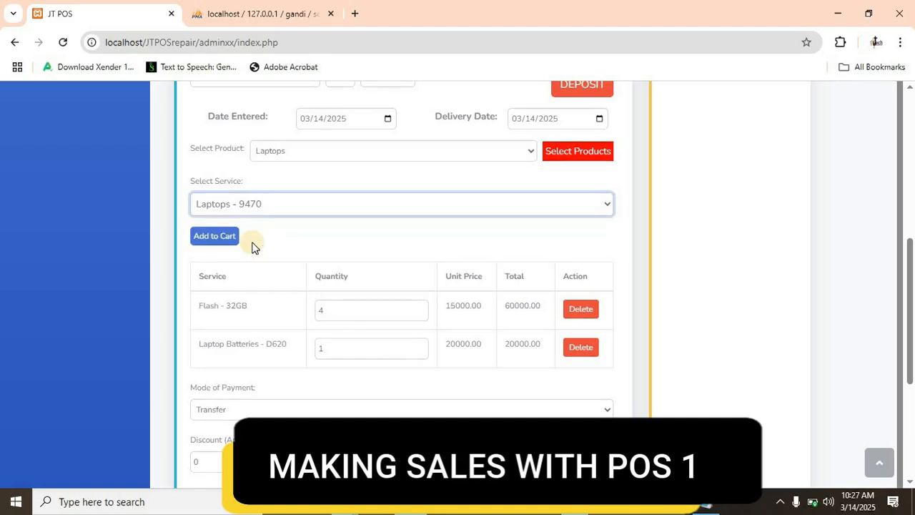
click(212, 242)
click(585, 386)
- Choose the Laptops - 9470 service and add it to the cart
click(489, 205)
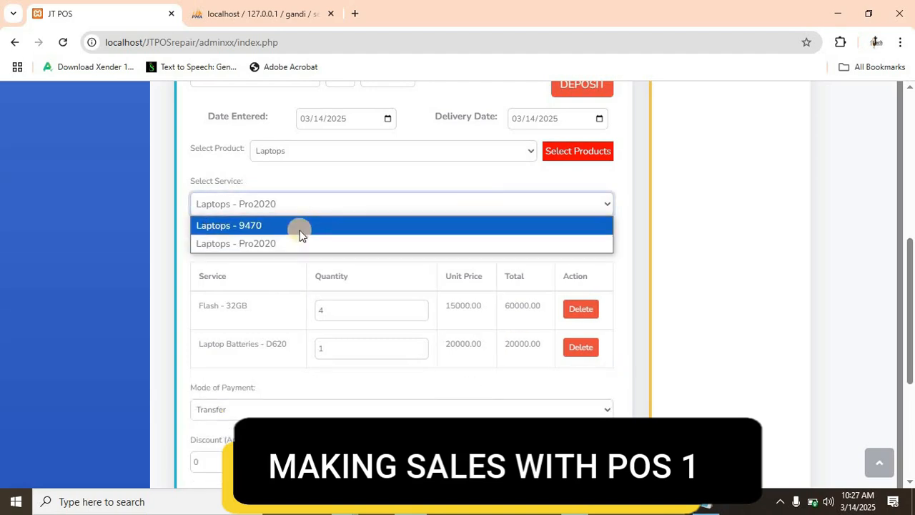
click(254, 228)
click(216, 241)
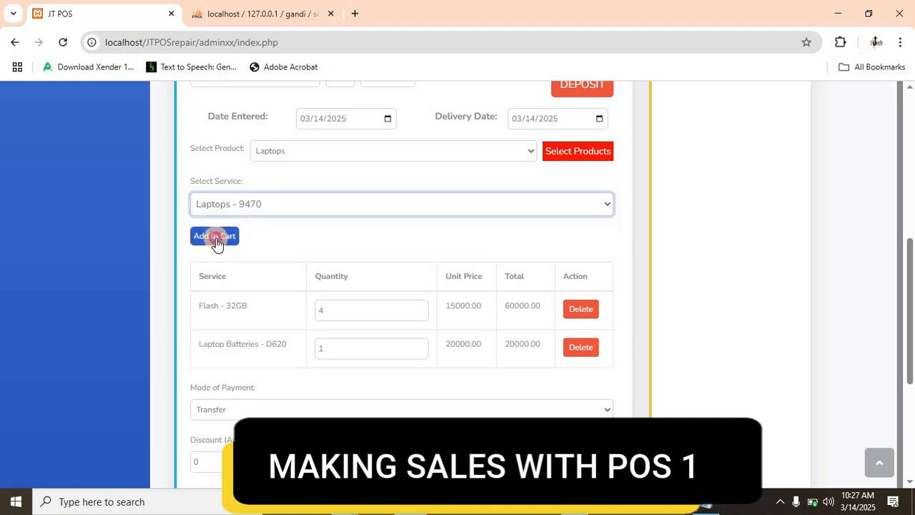
- Set the sale's mode of payment to POS and enter a discount amount of 1000
scroll(343, 355, down, 1)
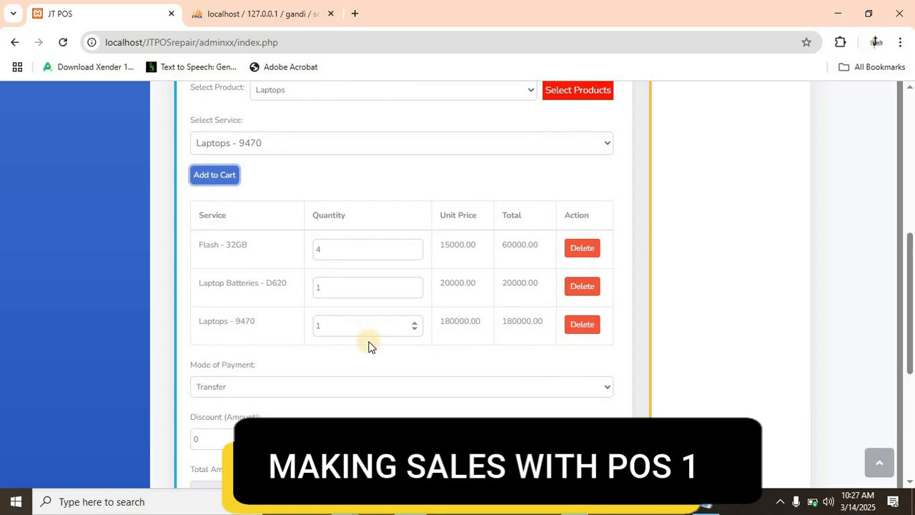
scroll(362, 350, down, 3)
scroll(370, 290, up, 1)
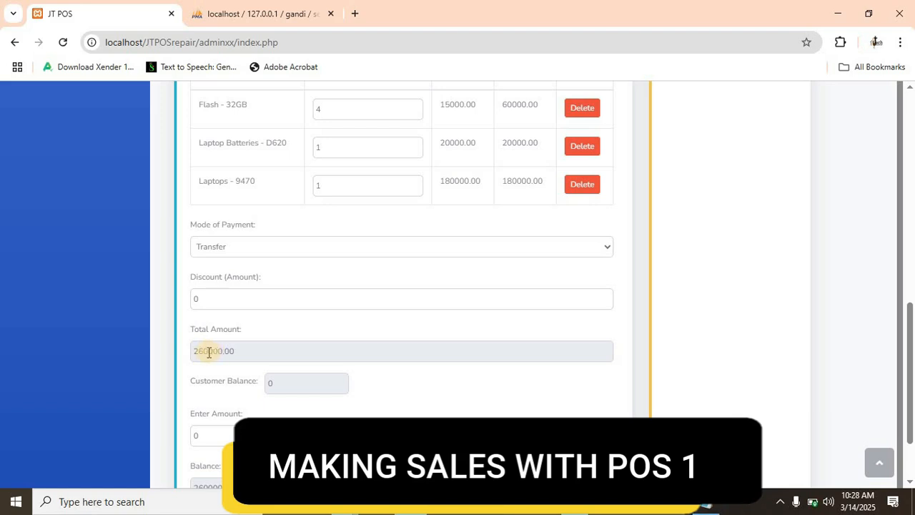
click(386, 248)
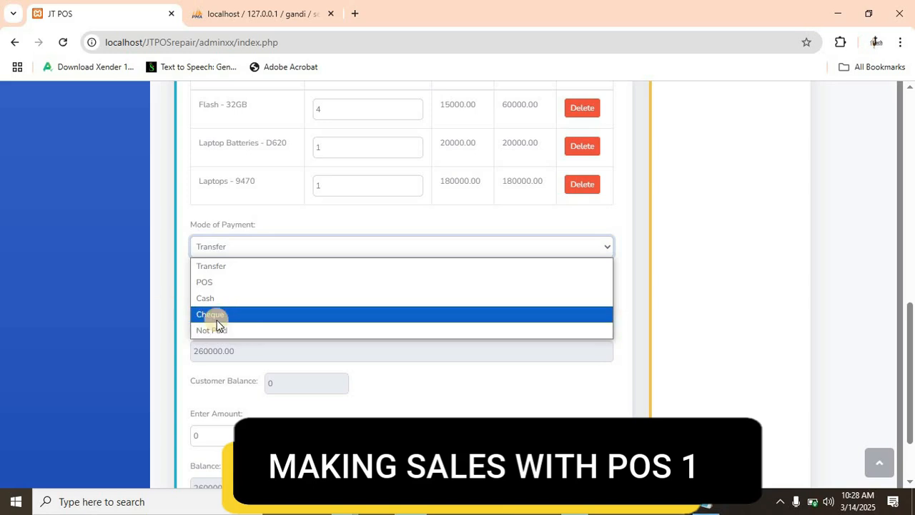
click(202, 283)
drag(220, 301, 176, 300)
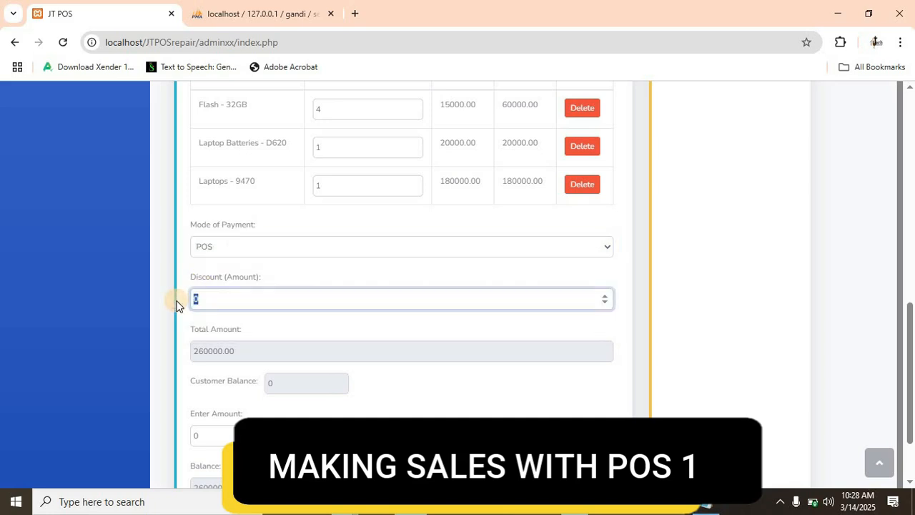
text(1)
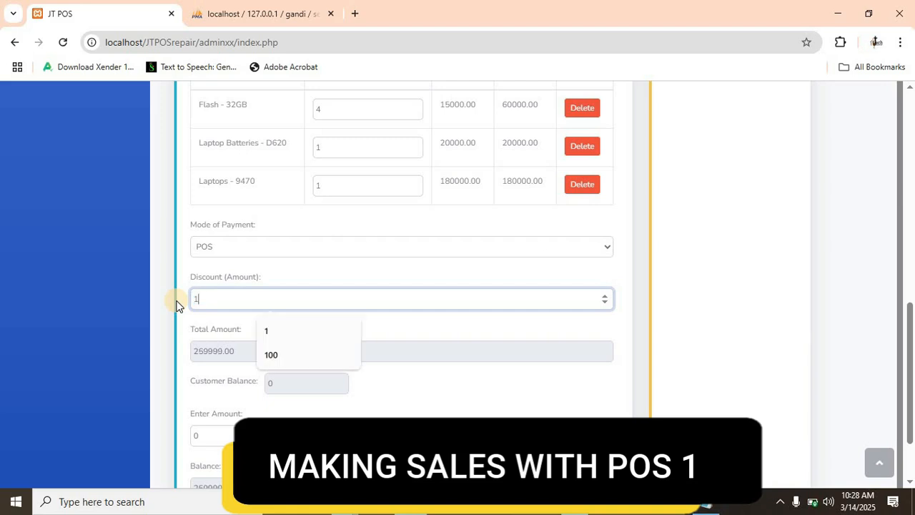
text(000)
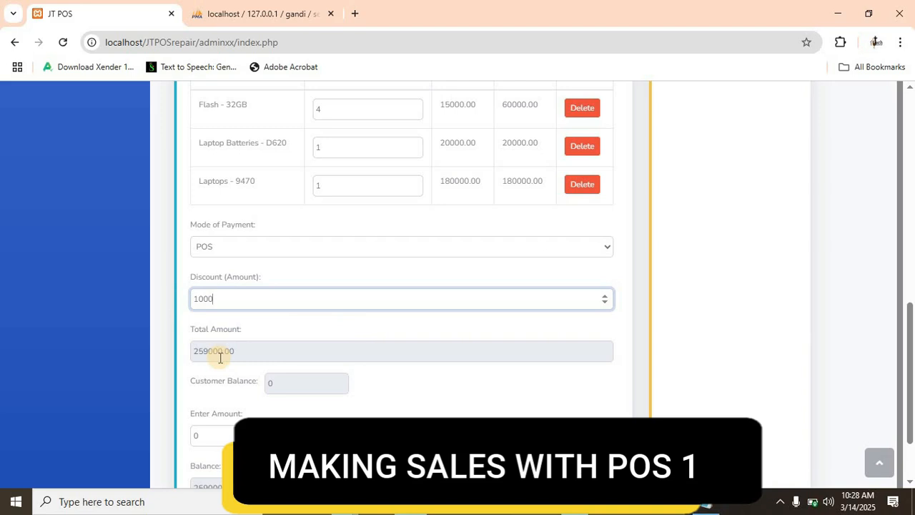
- Copy the sale's total into the paid amount and trim it to 259000
scroll(257, 361, down, 1)
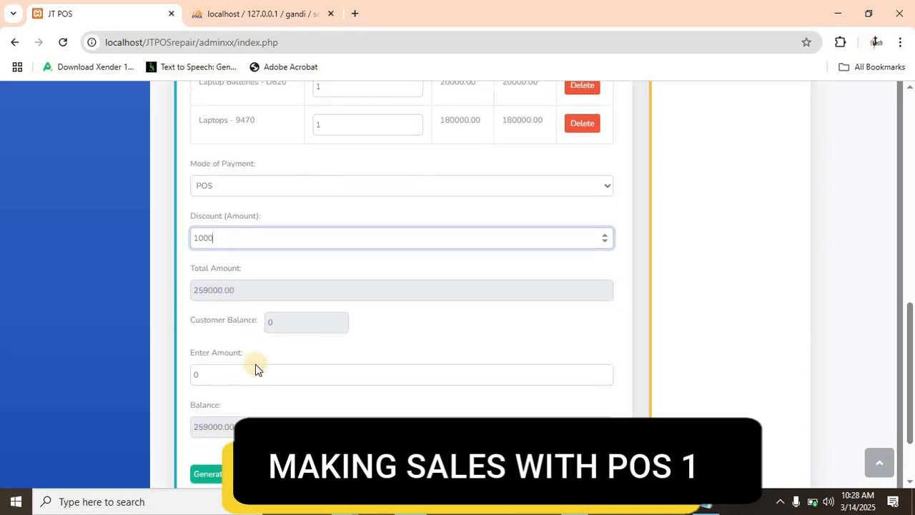
click(239, 374)
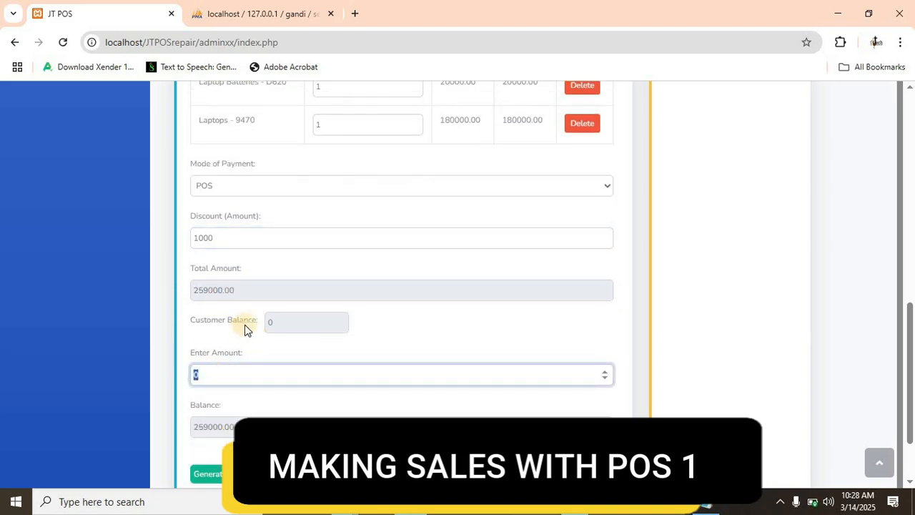
click(136, 292)
drag(243, 291, 136, 291)
key(ctrl+c)
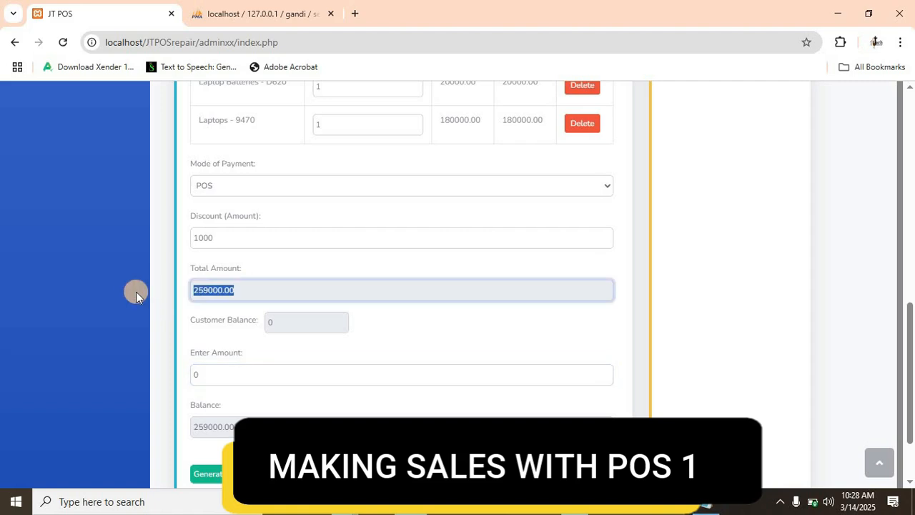
click(192, 377)
key(ctrl+v)
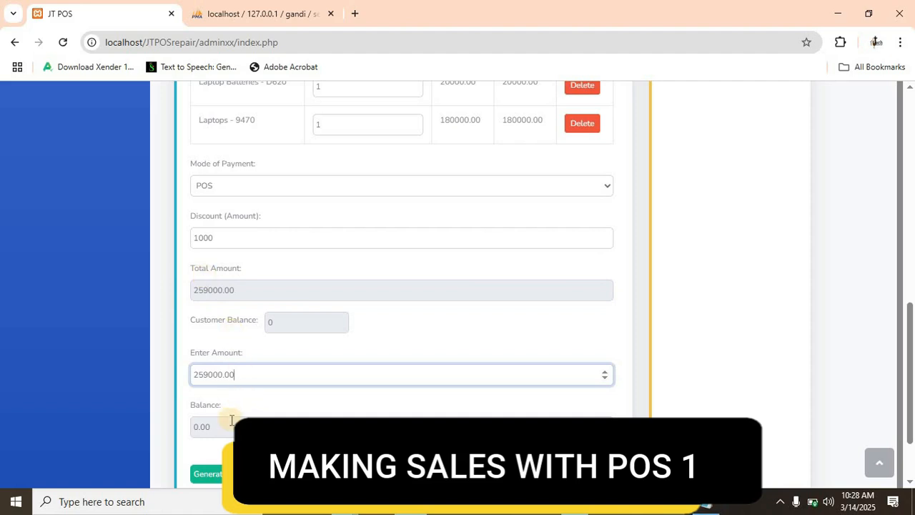
scroll(231, 421, down, 1)
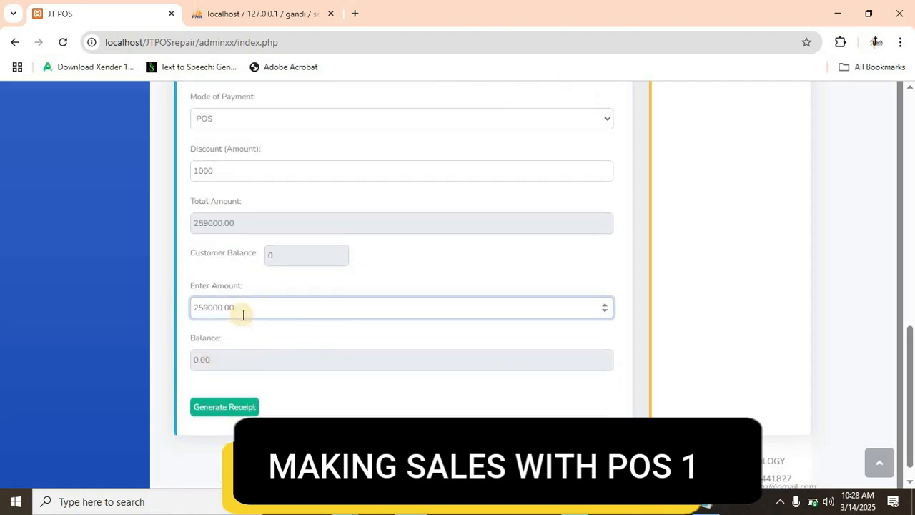
key(BackSpace)
text(0)
scroll(248, 323, up, 1)
scroll(248, 323, down, 2)
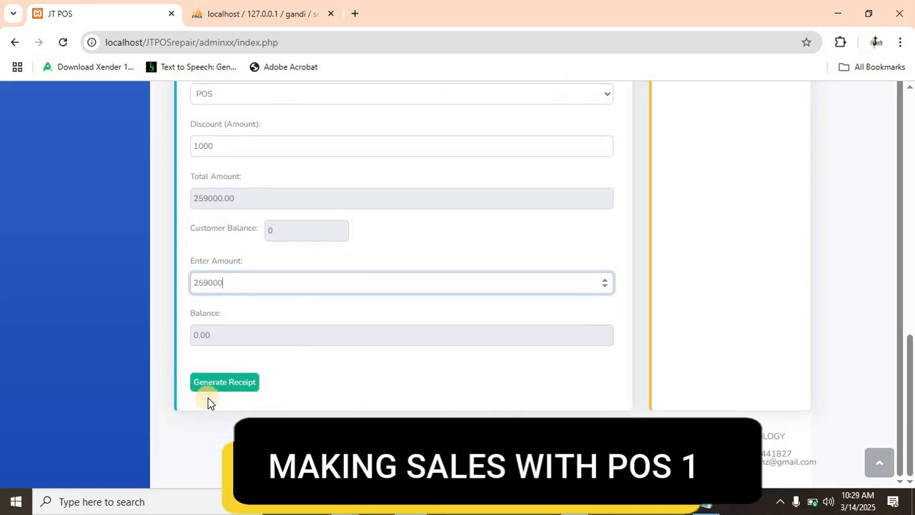
- Generate the receipt for the sale, review its details and save it
click(220, 392)
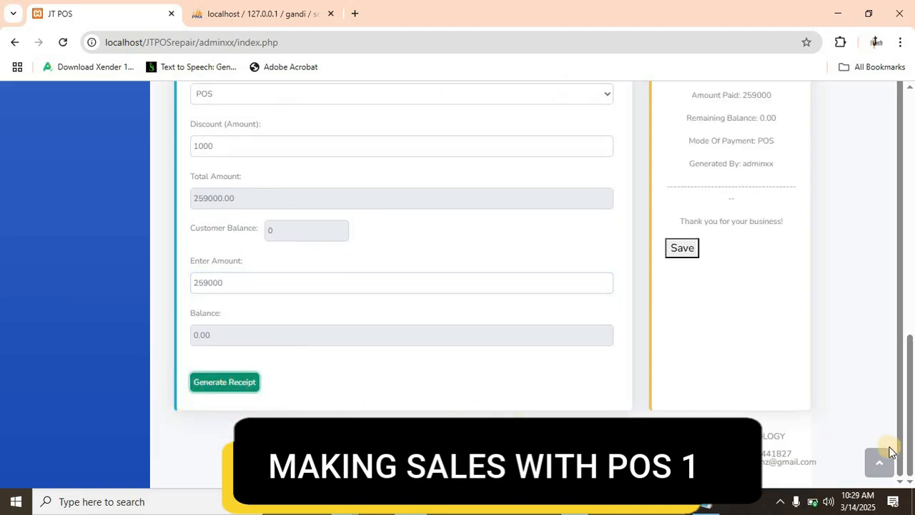
scroll(904, 394, up, 8)
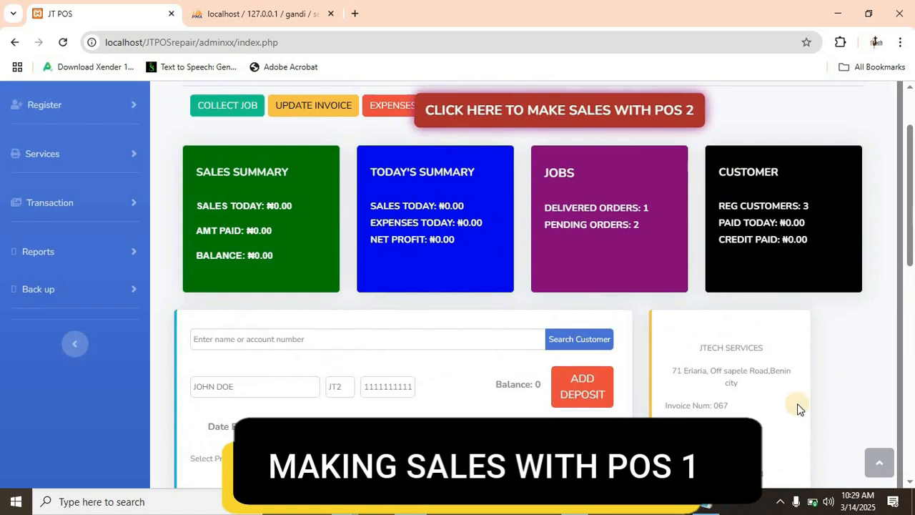
scroll(797, 404, down, 1)
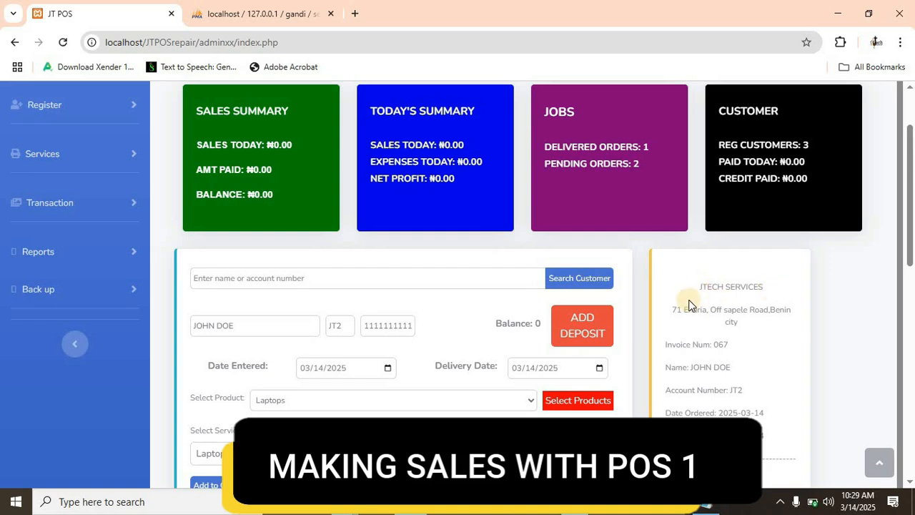
scroll(691, 304, down, 1)
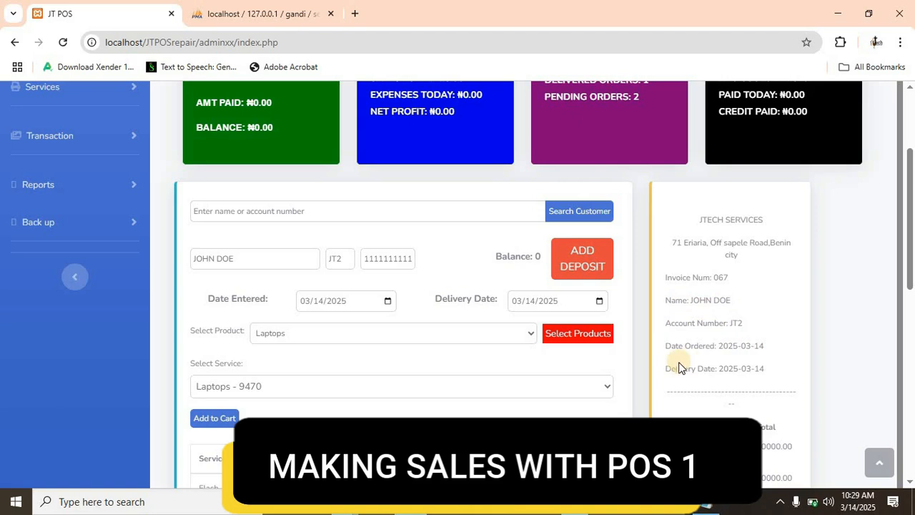
scroll(736, 341, down, 2)
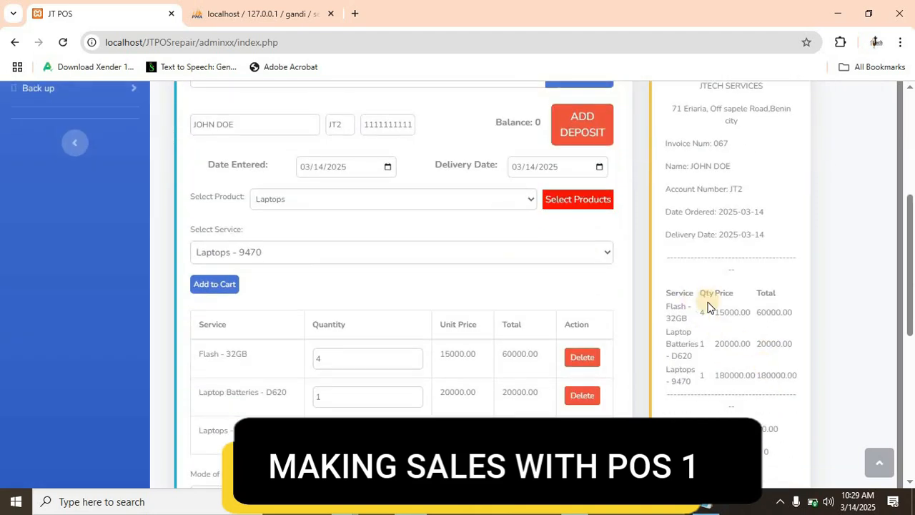
scroll(730, 261, down, 3)
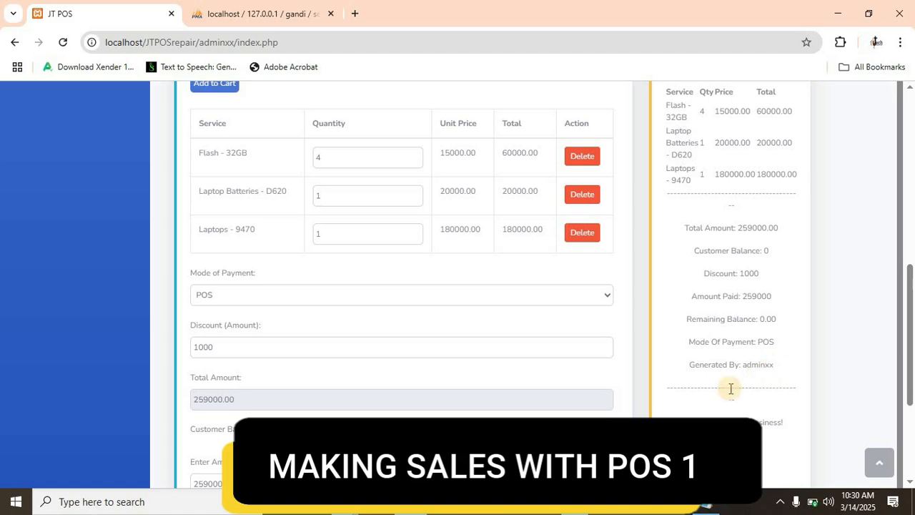
scroll(729, 389, down, 2)
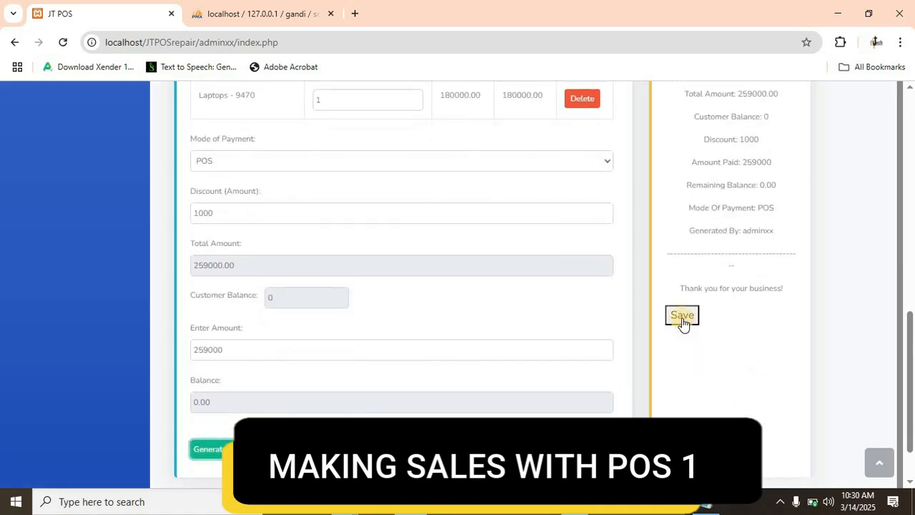
click(682, 317)
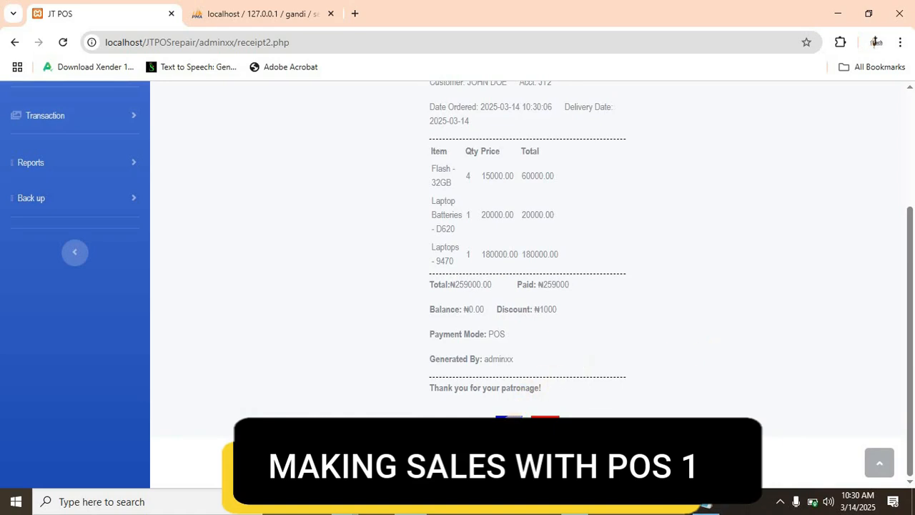
- Open the saved receipt for printing, set the destination to XP-80C and choose the 57 mm wide paper size
click(512, 423)
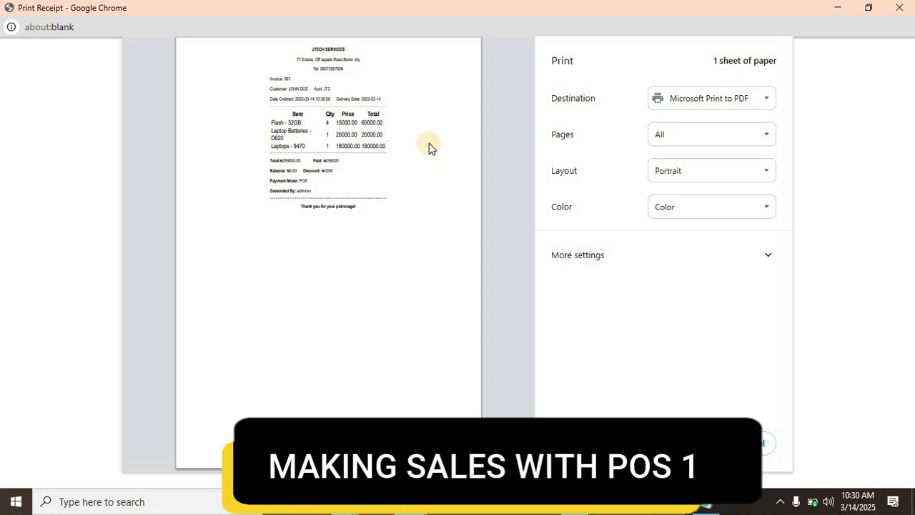
click(743, 103)
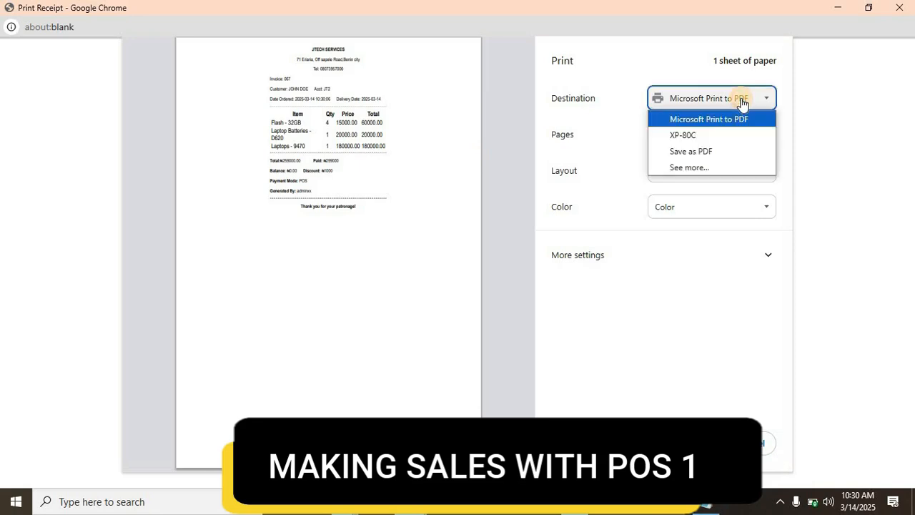
click(688, 136)
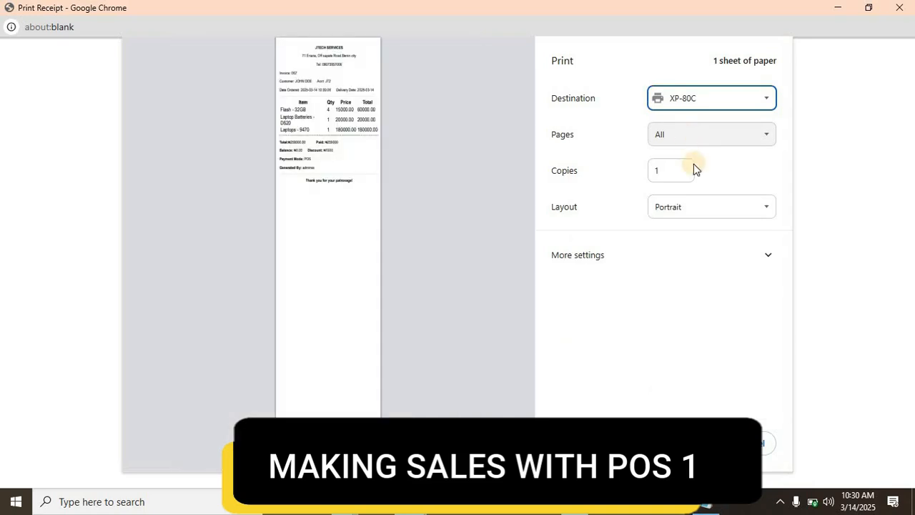
click(728, 256)
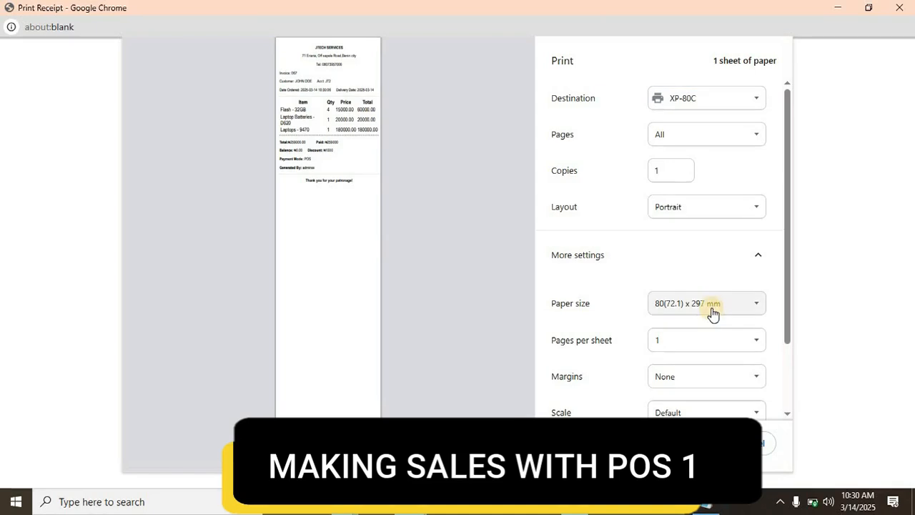
click(712, 309)
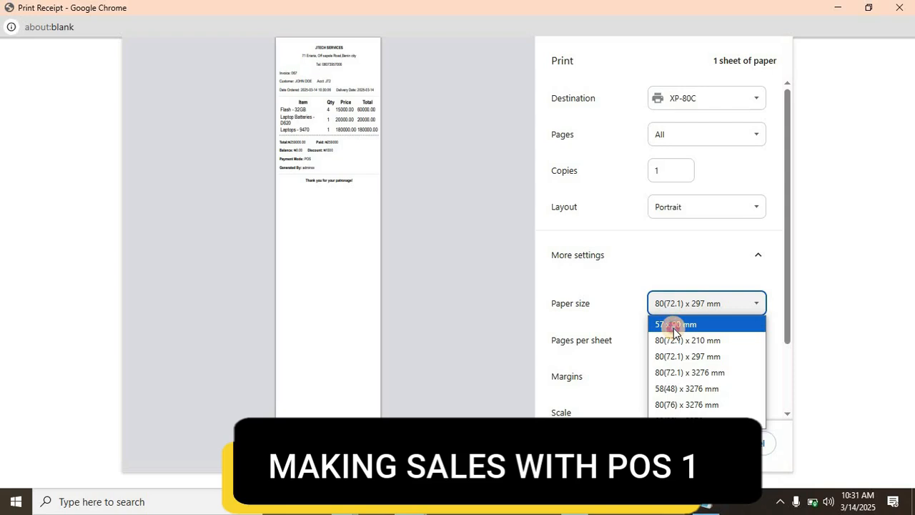
click(675, 326)
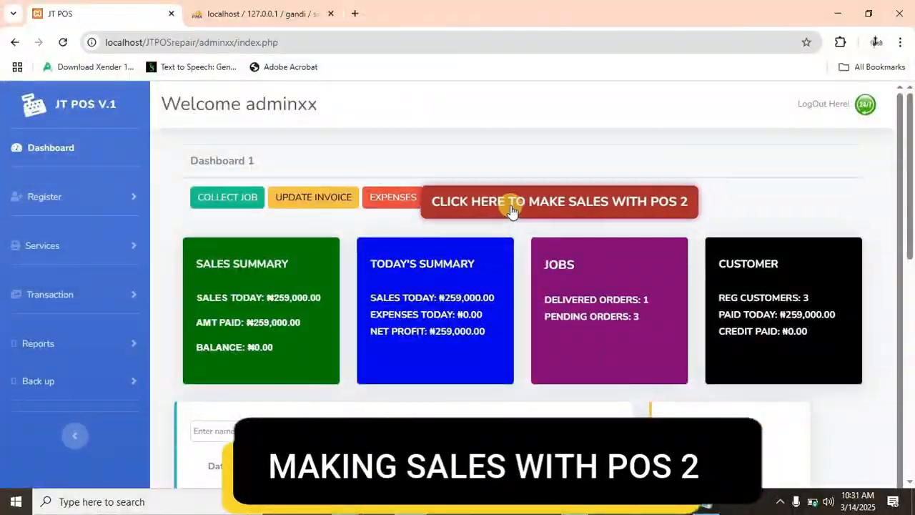
- Switch from the POS 1 dashboard to the POS 2 sales dashboard
click(512, 207)
scroll(376, 318, down, 4)
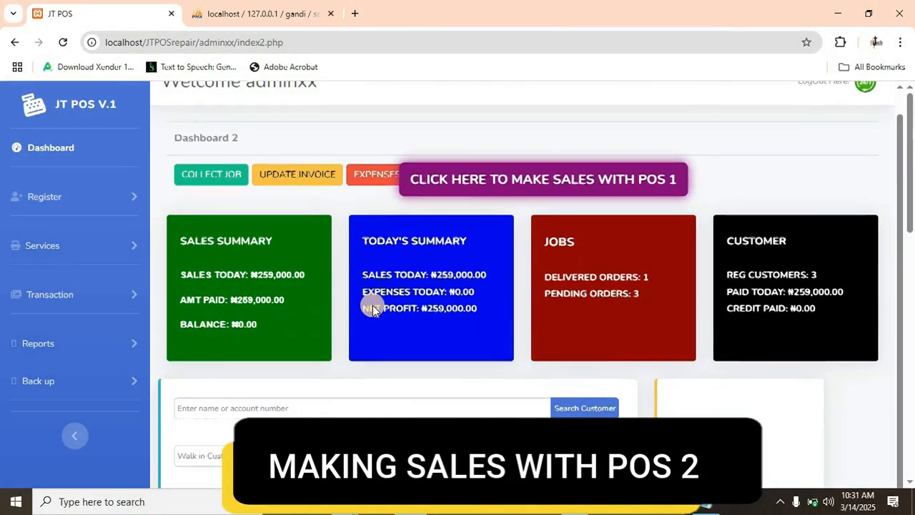
scroll(373, 241, down, 1)
scroll(374, 241, up, 2)
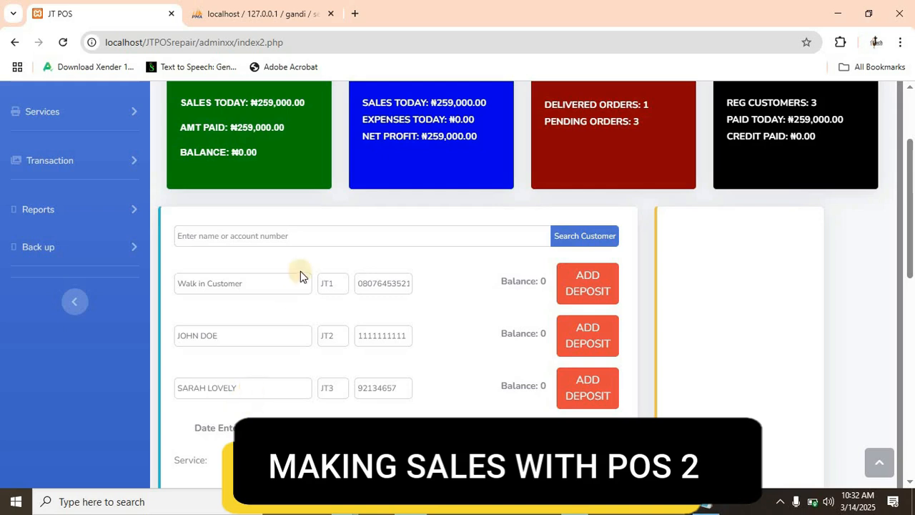
- Find the third listed customer by account number and select that customer for the sale
click(300, 236)
text(jt)
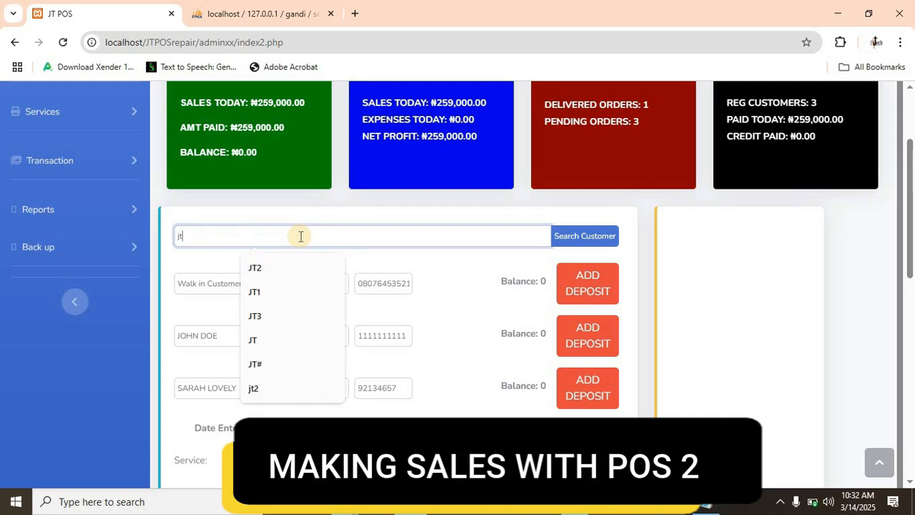
text(3)
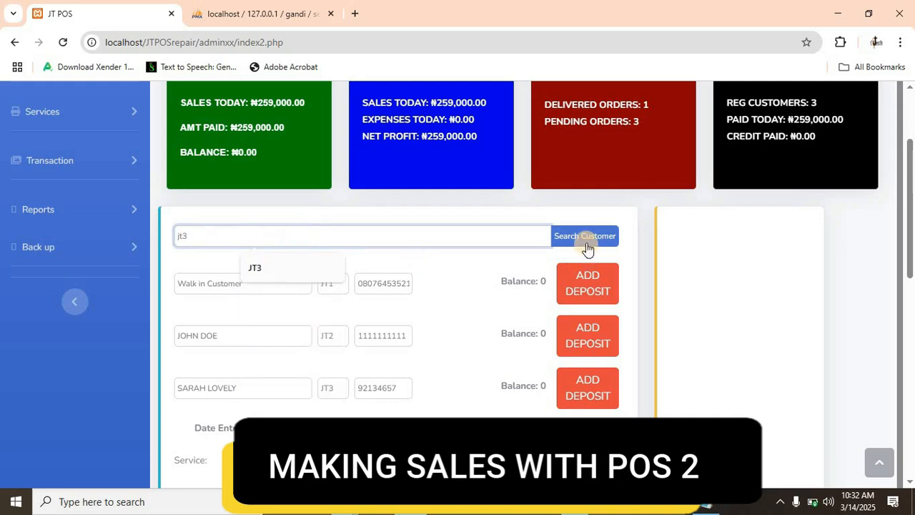
click(582, 243)
- Add the service HP ZBOOK 15 to the cart with quantity 1 and price 500000
scroll(510, 307, down, 4)
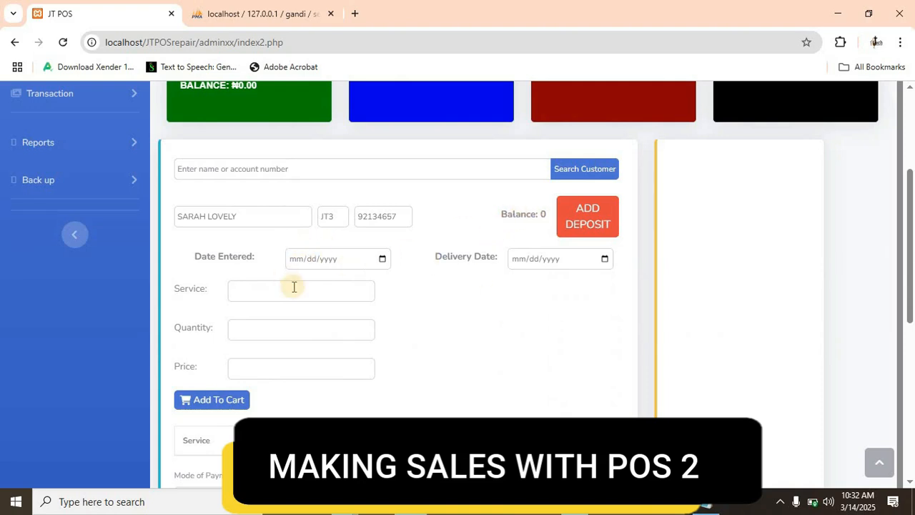
scroll(293, 289, down, 2)
scroll(293, 289, up, 1)
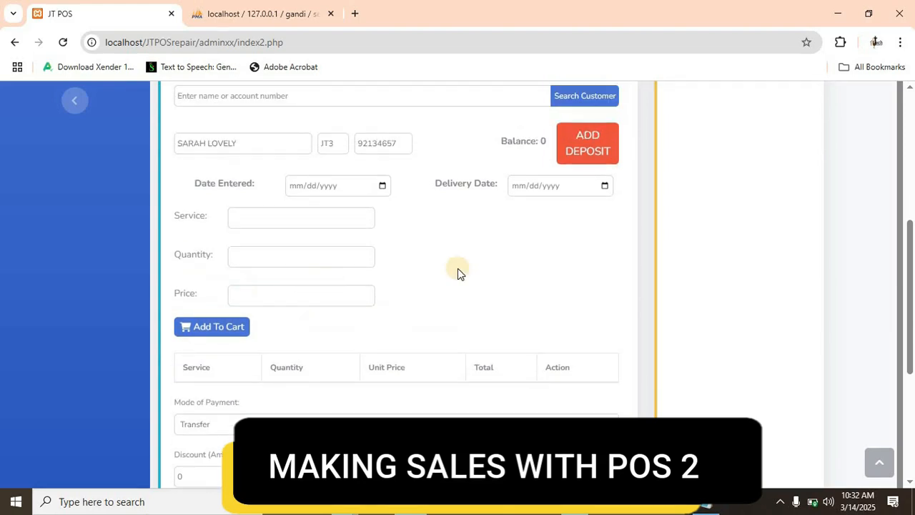
scroll(465, 279, up, 3)
scroll(409, 307, down, 1)
scroll(297, 296, down, 1)
click(290, 290)
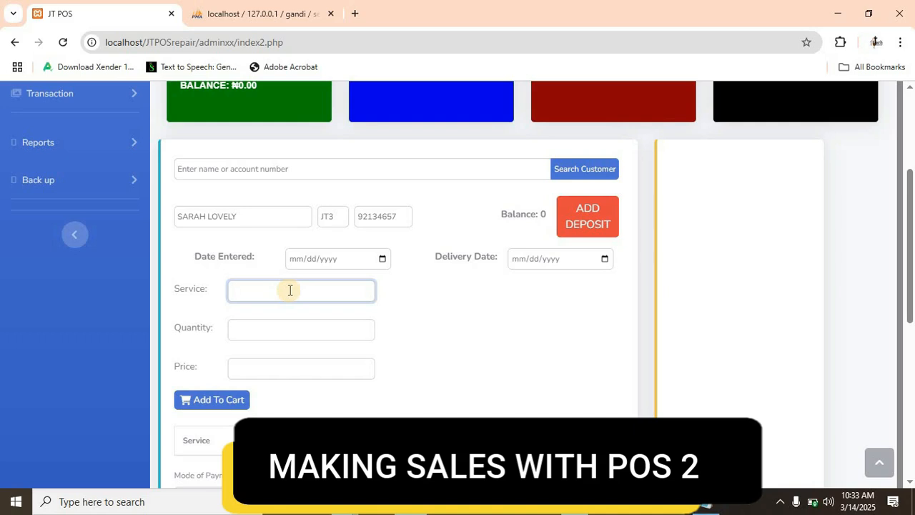
text(HP ZBOOK 15)
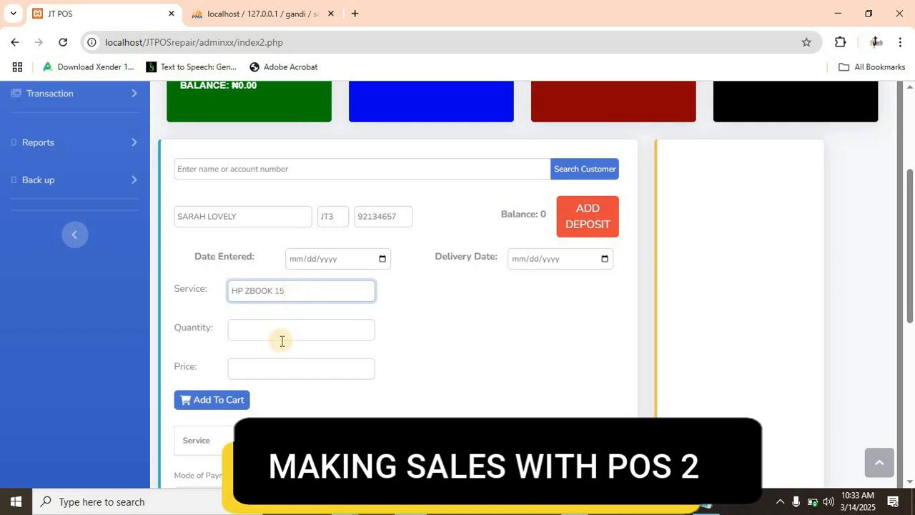
click(269, 325)
text(1)
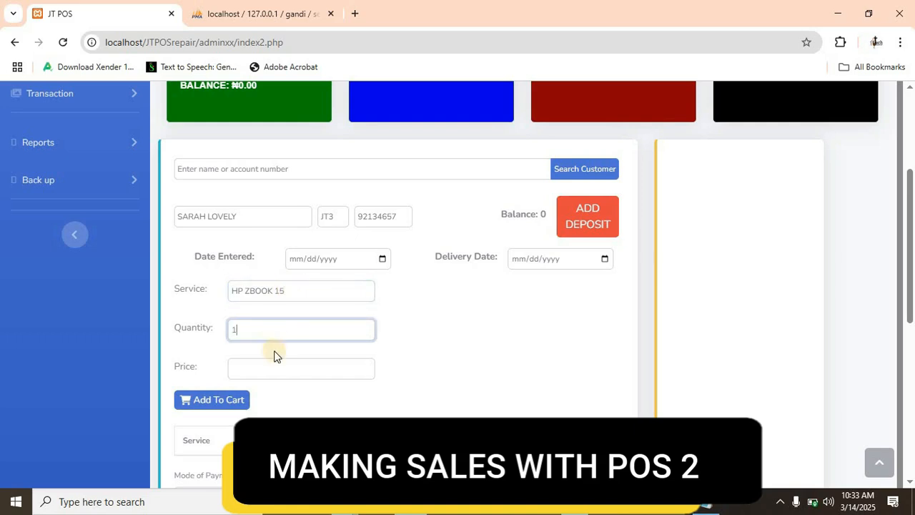
click(260, 372)
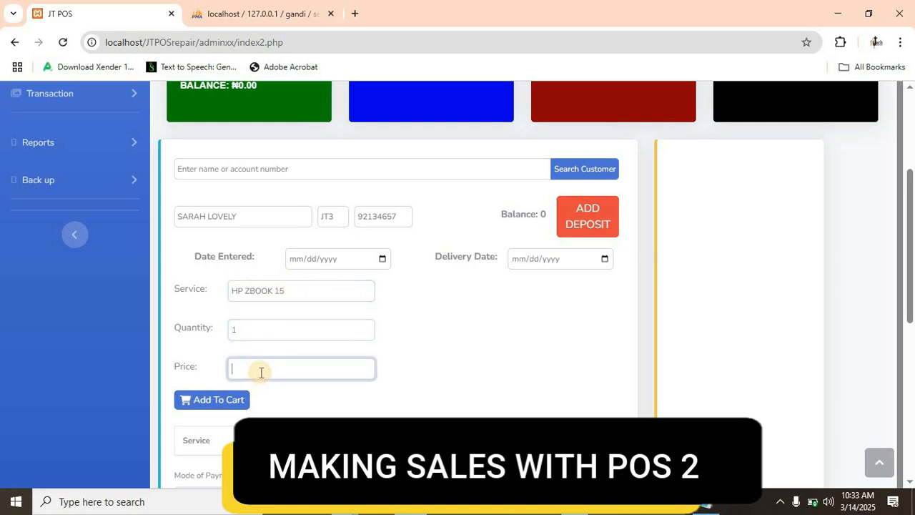
text(500000)
click(205, 401)
- Add Galaxy S24 Ultra to the cart with quantity 1 and price 40000
click(251, 289)
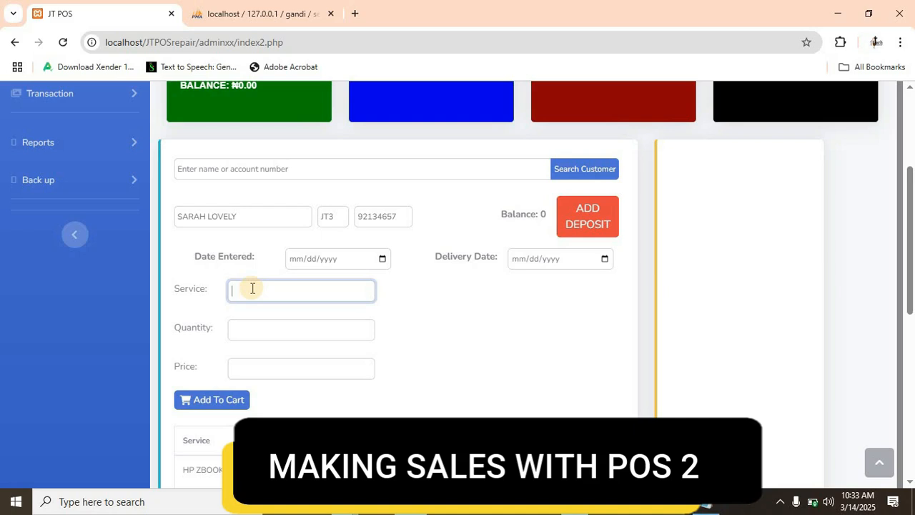
text(Galaxy S24 Ultra)
click(254, 329)
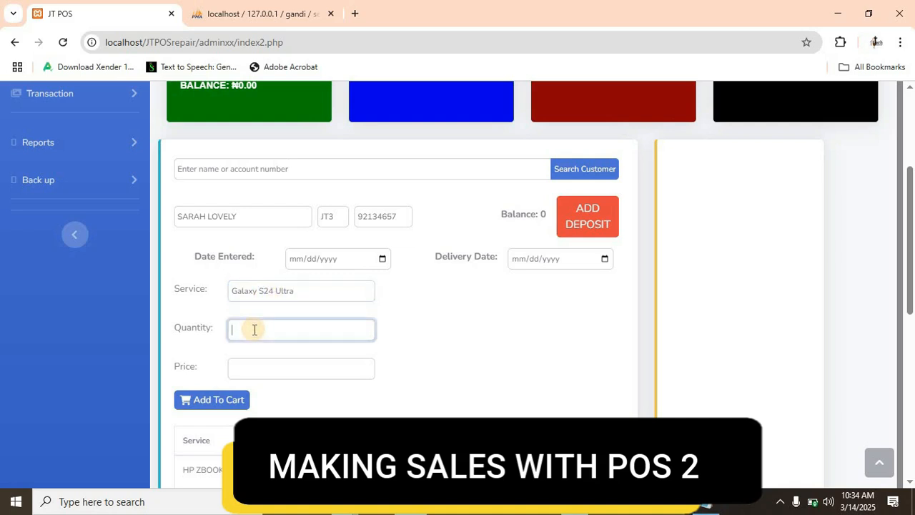
text(1)
click(257, 370)
text(40000p)
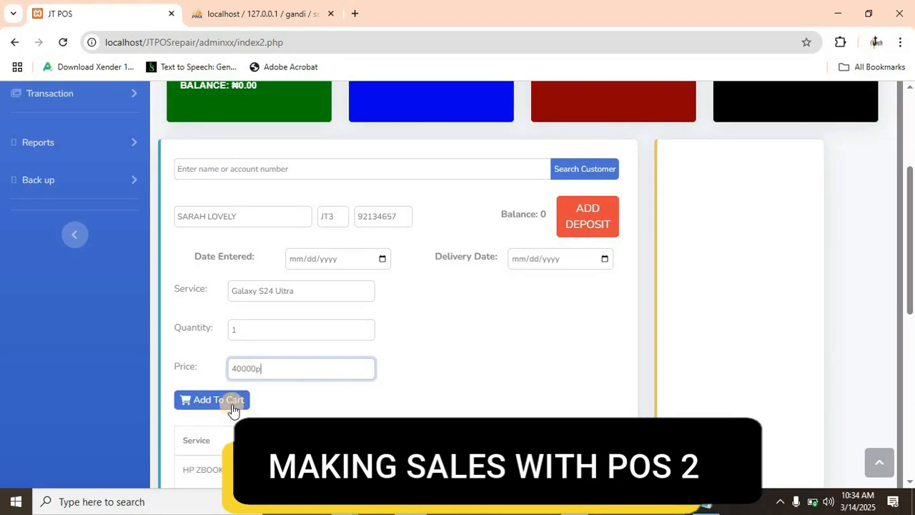
click(207, 404)
- Add Iphone XR to the cart with quantity 1 and price 100000
scroll(265, 372, down, 4)
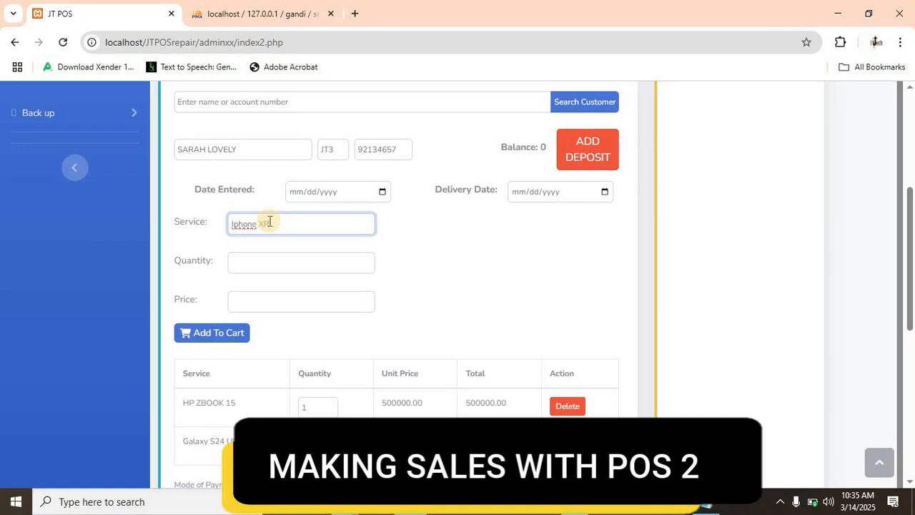
click(256, 259)
text(1)
click(254, 303)
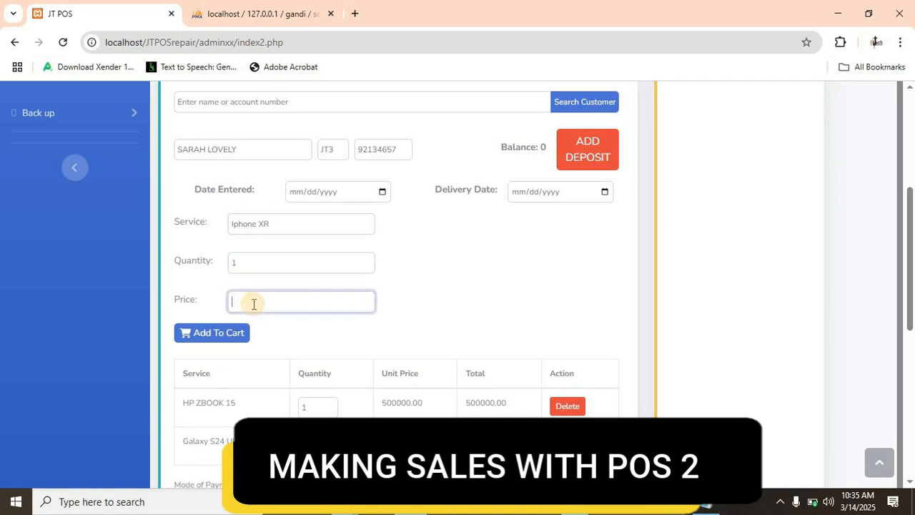
text(1800000)
click(228, 333)
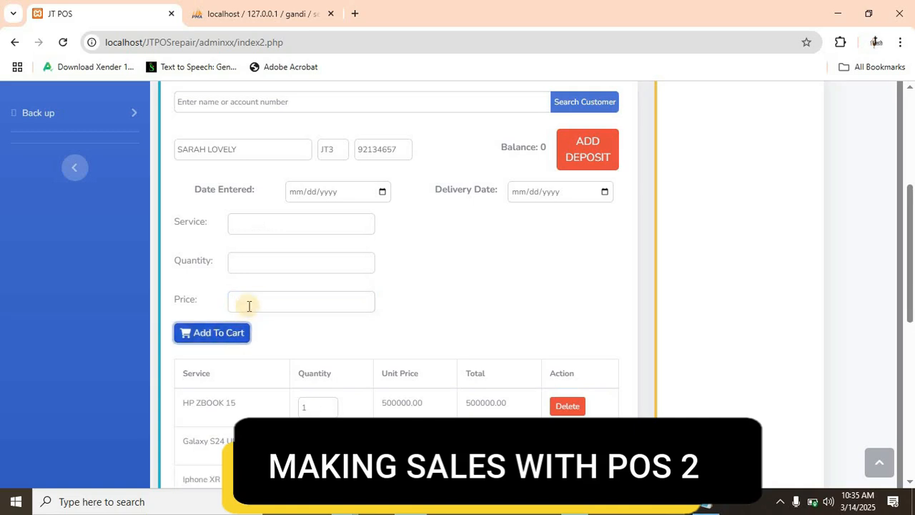
- Add HP Elitebook 1040G6 to the cart with quantity 1 and price 25000
click(250, 227)
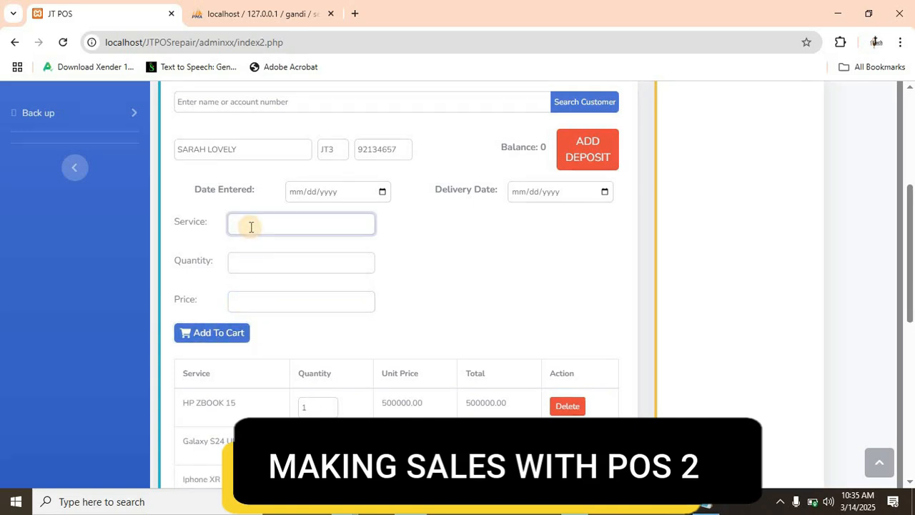
text(HP Elitebook 1040G6)
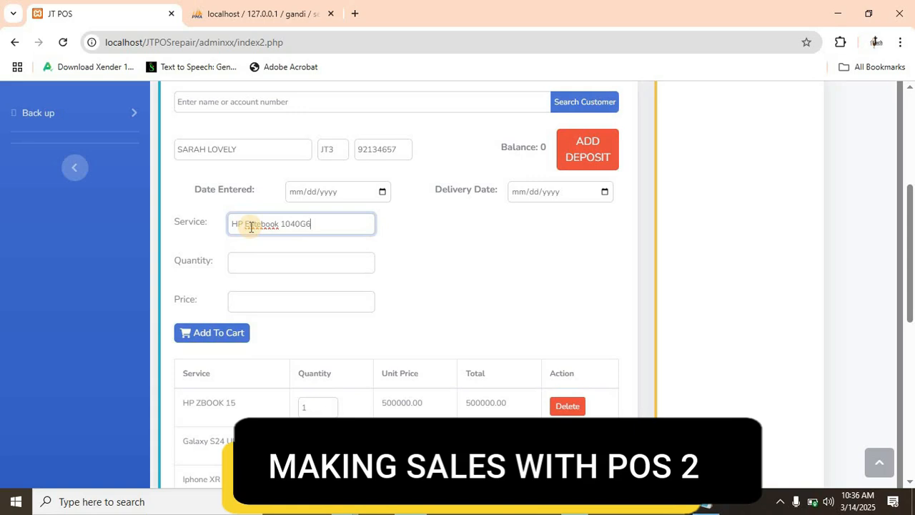
click(256, 264)
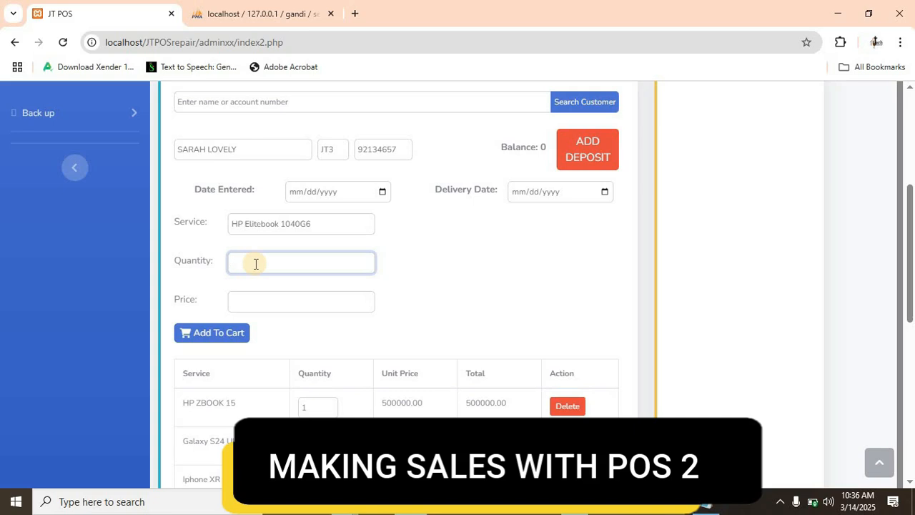
text(1)
click(260, 300)
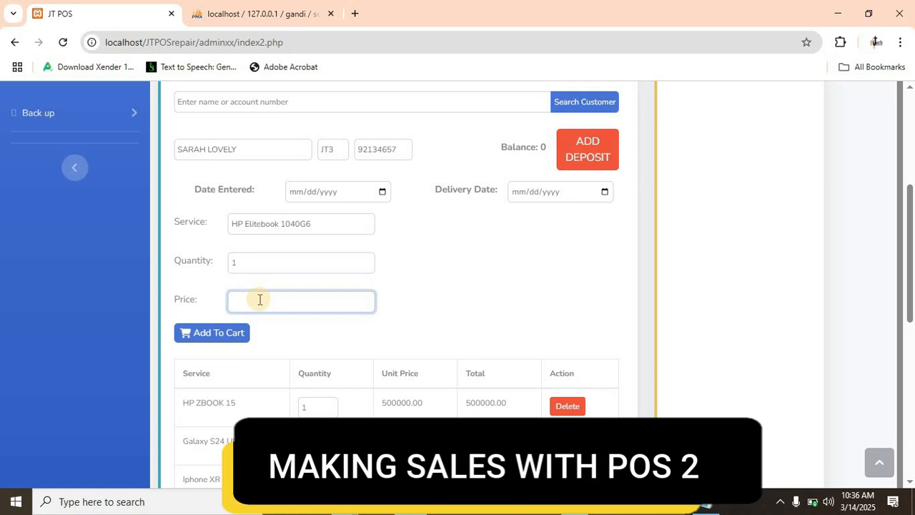
text(25000)
click(216, 334)
- Check the cart items against the total and set the amount paid to 660000
scroll(286, 322, down, 2)
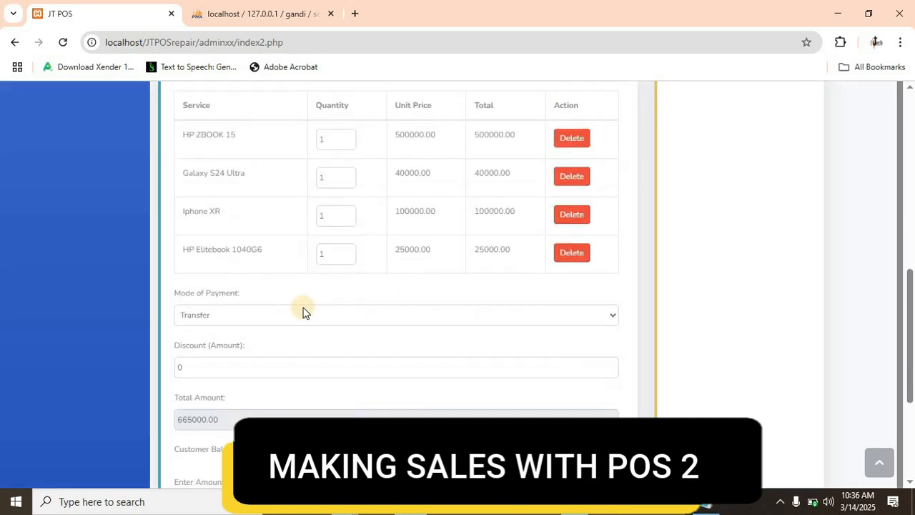
scroll(303, 310, up, 1)
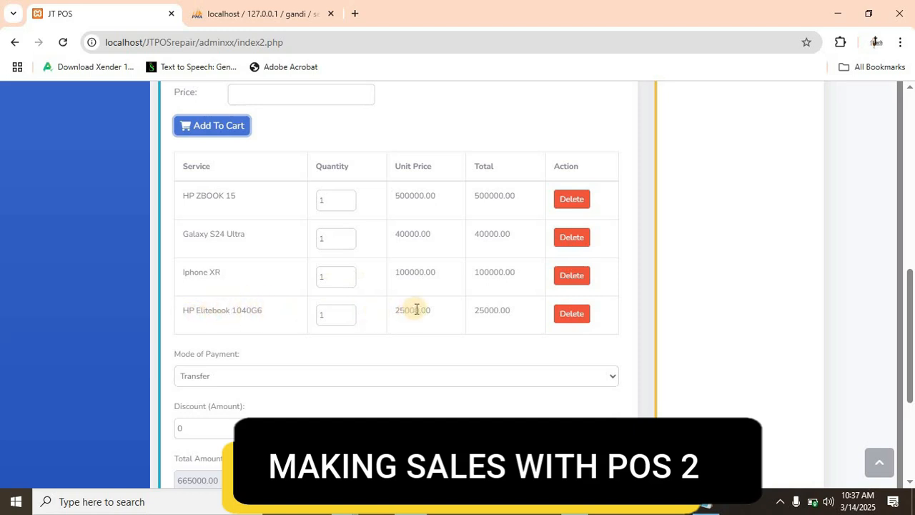
scroll(441, 336, down, 3)
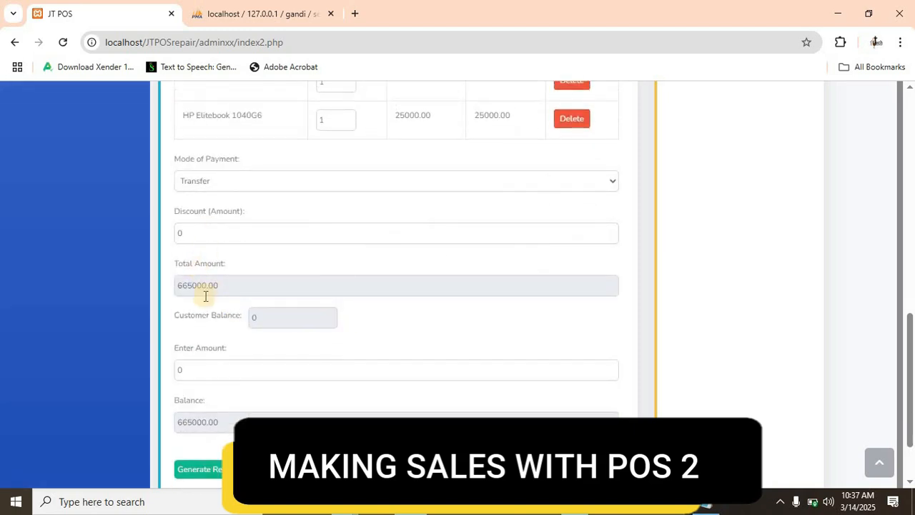
double_click(177, 368)
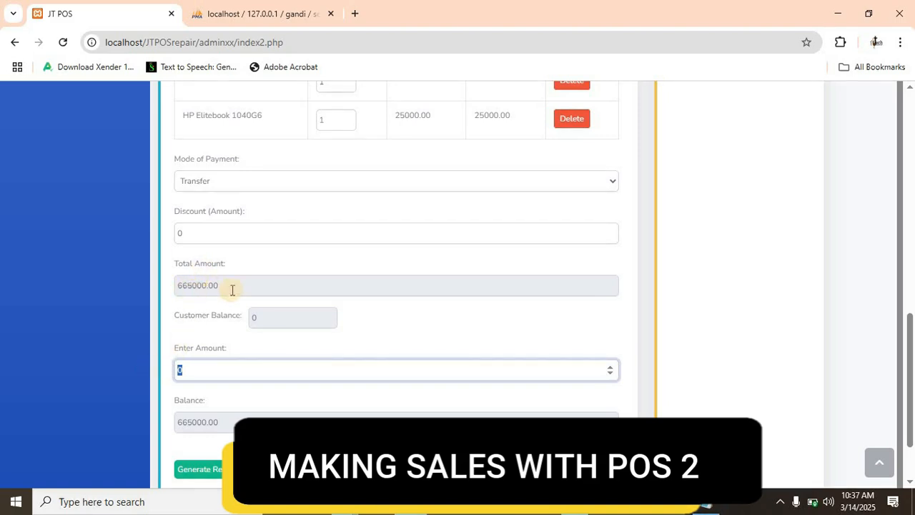
drag(234, 291, 168, 305)
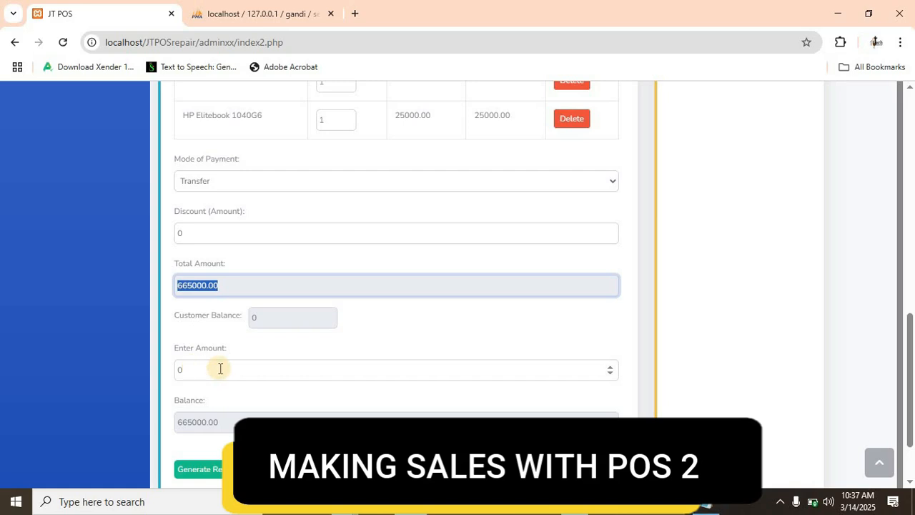
scroll(265, 266, up, 4)
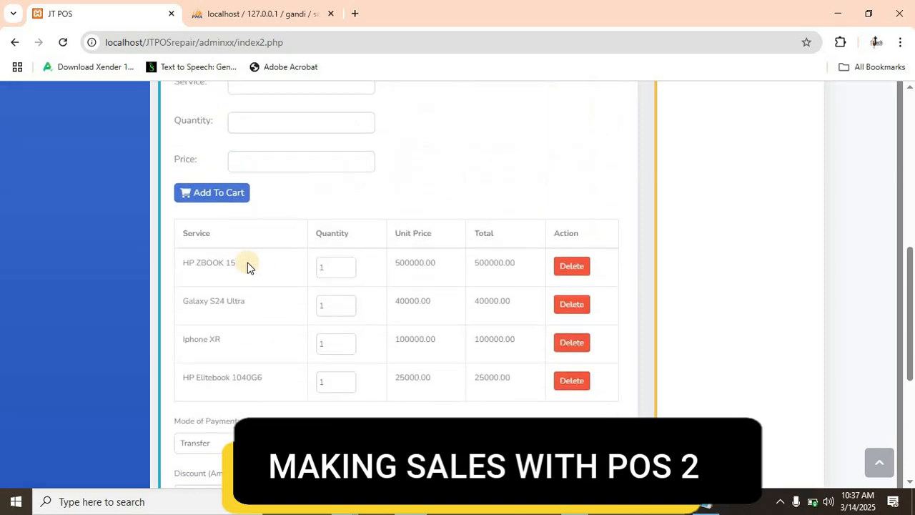
scroll(247, 266, down, 4)
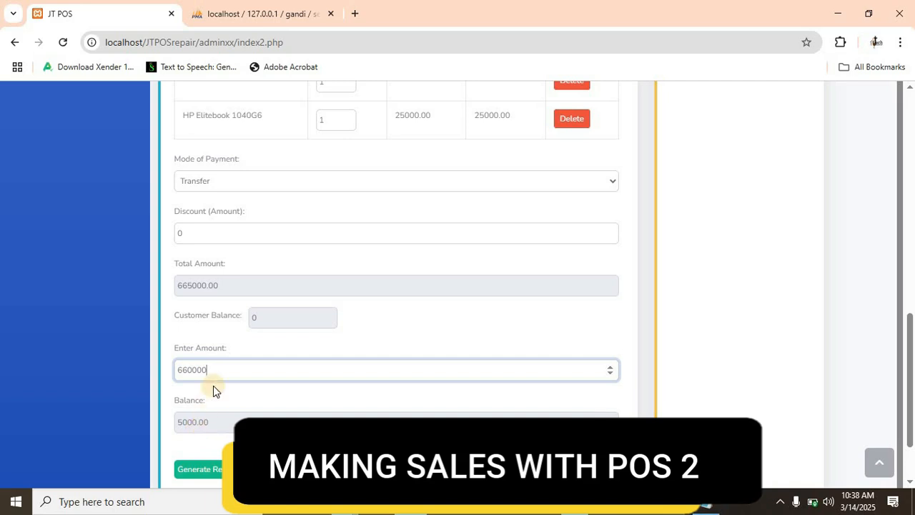
- Set the sale's mode of payment to Cash
scroll(213, 386, up, 1)
click(226, 241)
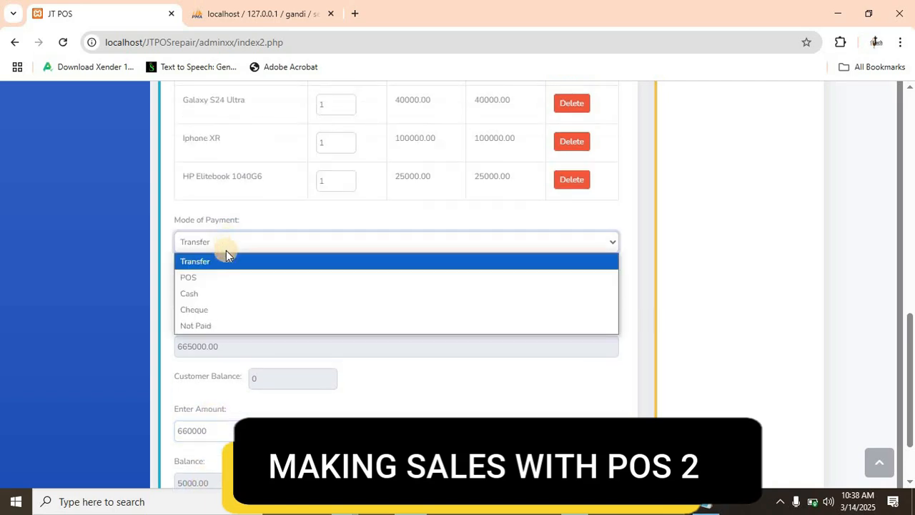
click(202, 295)
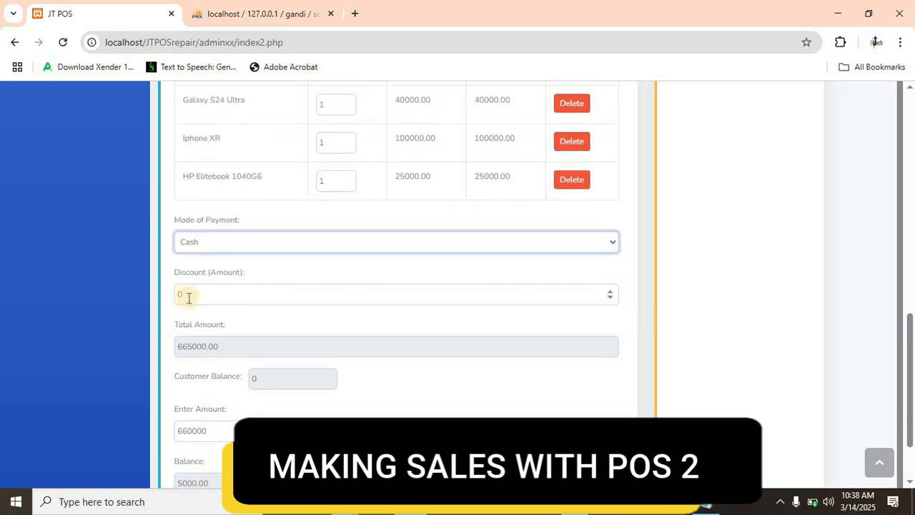
- Generate and save the receipt for the cash sale, and open the saved receipt for printing
scroll(197, 319, down, 1)
scroll(197, 333, down, 1)
click(192, 386)
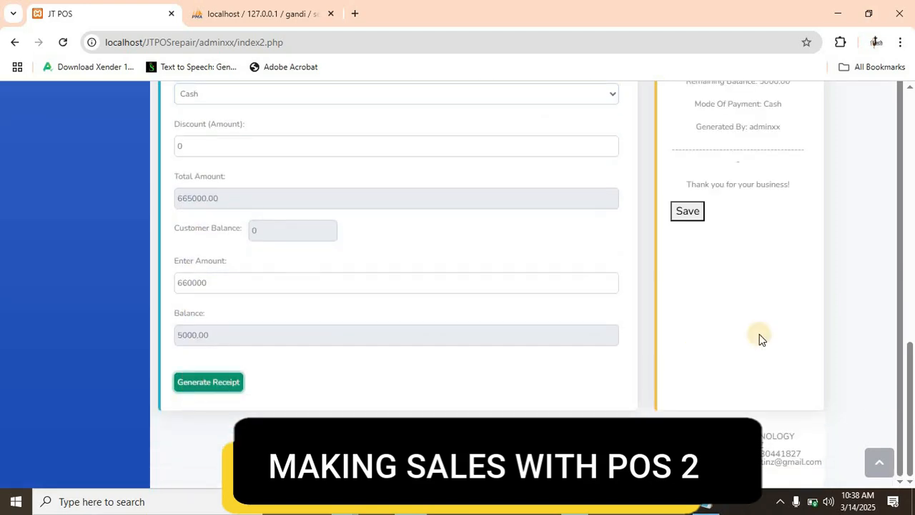
scroll(715, 356, up, 1)
scroll(730, 337, up, 7)
scroll(724, 393, down, 8)
click(681, 214)
scroll(403, 286, down, 3)
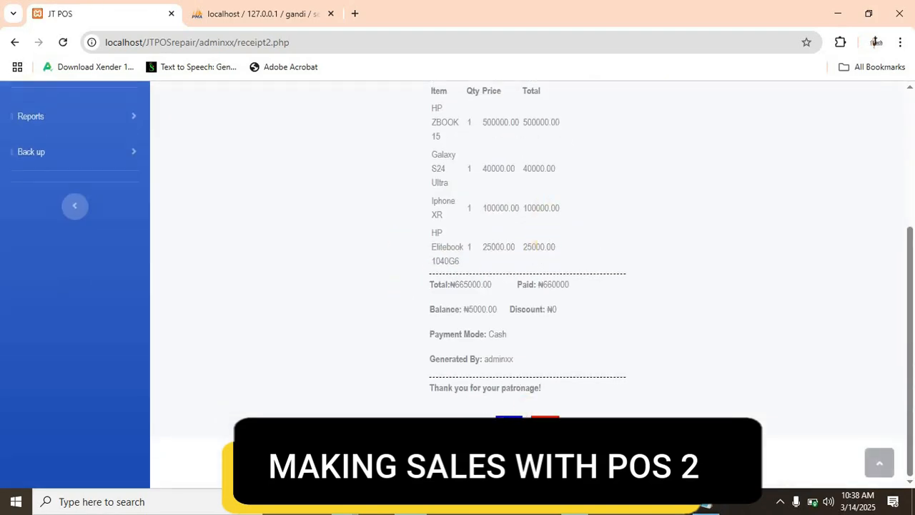
click(510, 425)
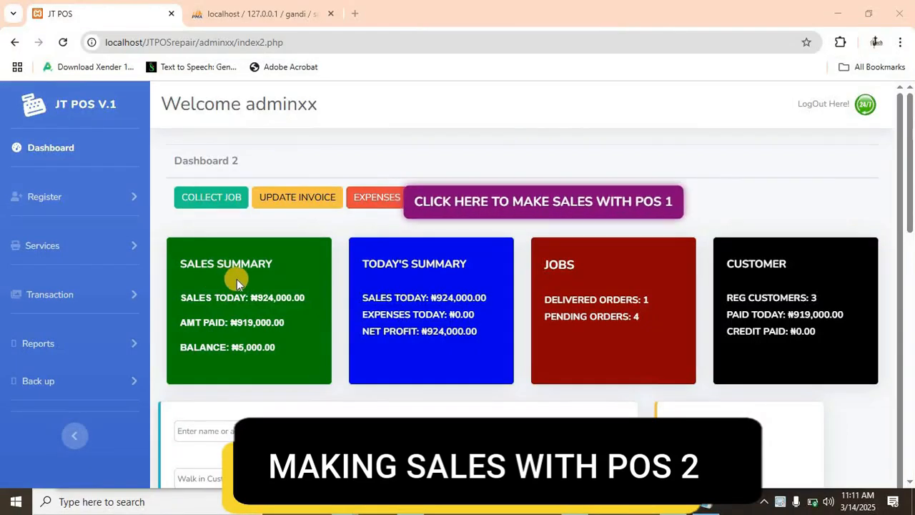
- Review the dashboard summaries, open the invoice update page and search for the sale by its invoice number
scroll(237, 282, down, 1)
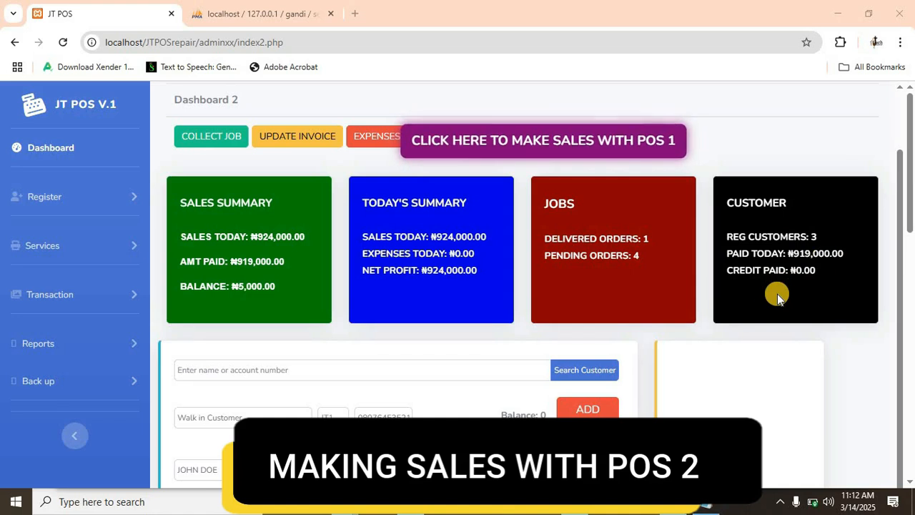
scroll(651, 317, down, 3)
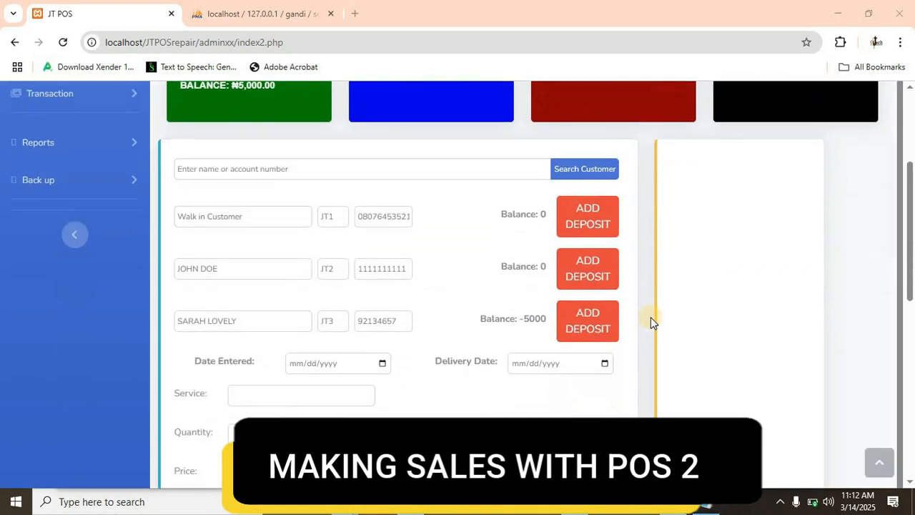
scroll(630, 322, up, 4)
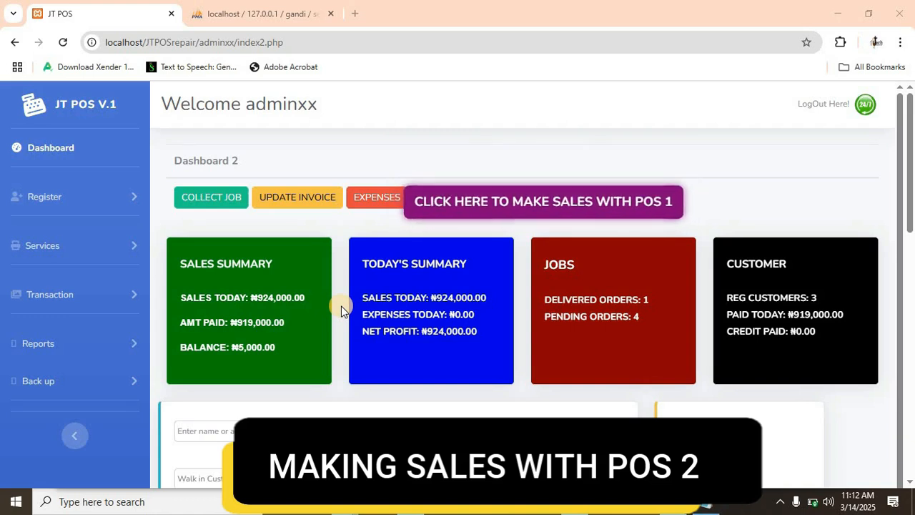
click(298, 201)
click(323, 166)
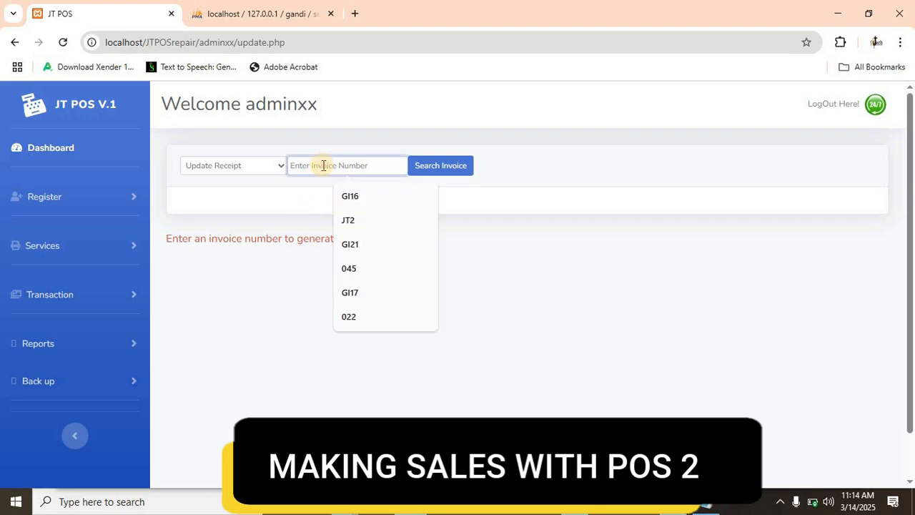
text(069)
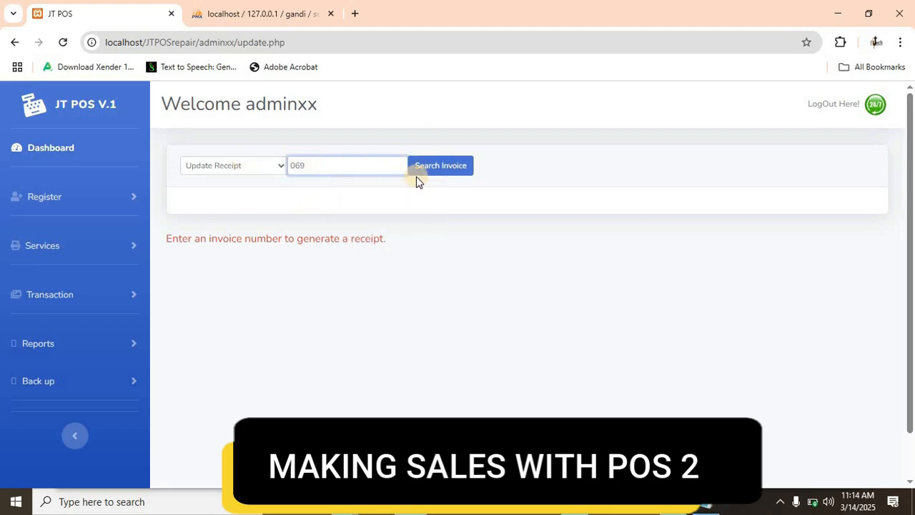
click(442, 170)
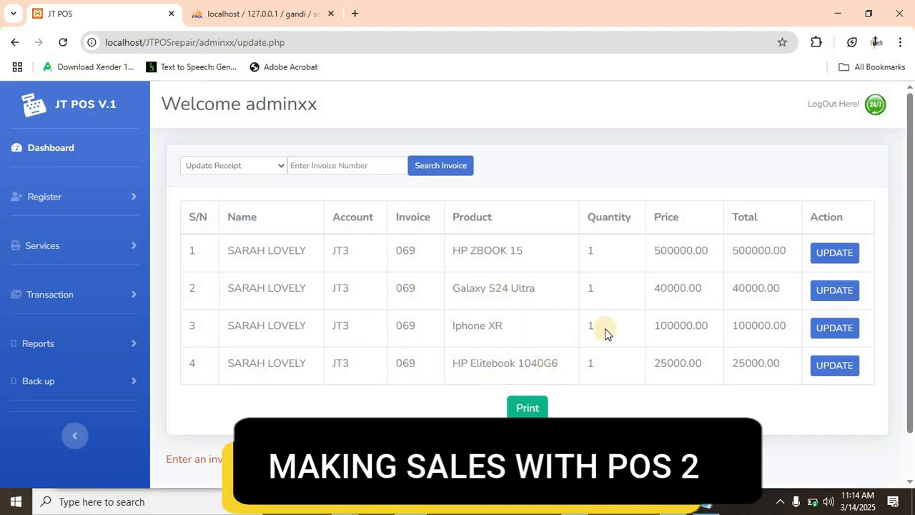
- Paste the HP ZBOOK 15 item's details: HP brand, Brand New, intel core I7, 16GB RAM, 1T storage and its serial number
click(838, 255)
click(583, 312)
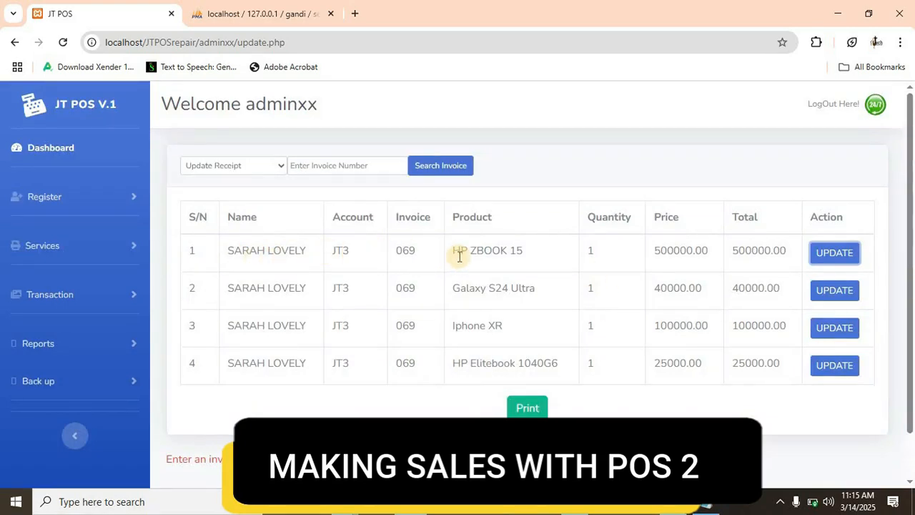
click(834, 256)
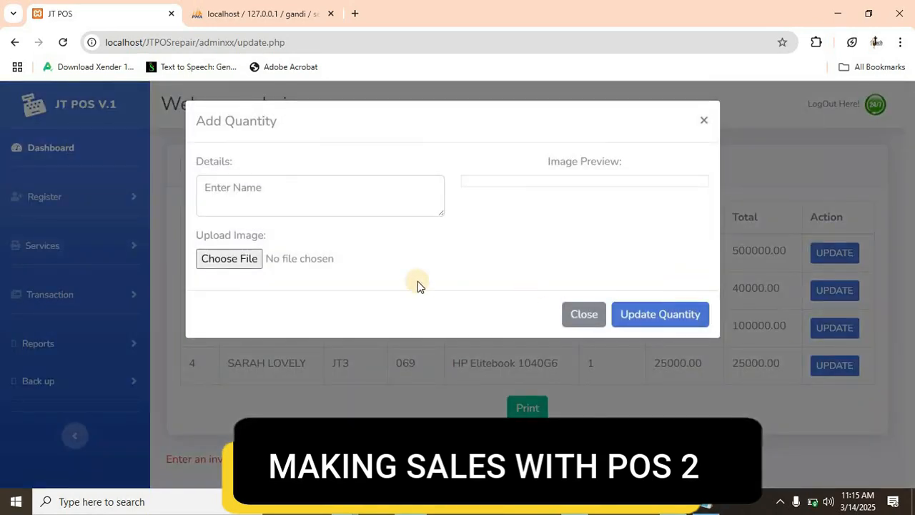
click(289, 188)
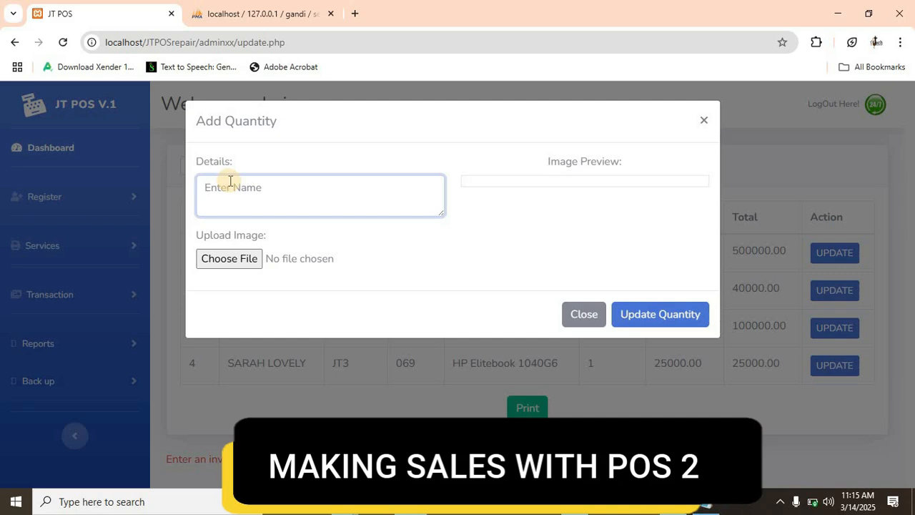
text(Model: HP ZBOOK 15 Brand:HP Condition: Brand New Processor: intel core I7 RAM: 16GB Storage: 1T Serial: yd834uiu44eopp)
scroll(292, 198, up, 2)
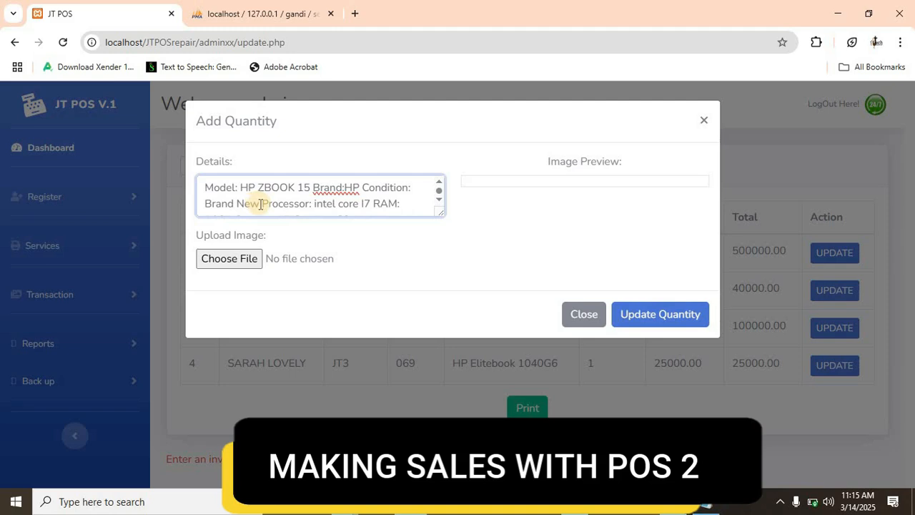
scroll(337, 200, down, 1)
scroll(347, 201, up, 1)
scroll(374, 201, down, 1)
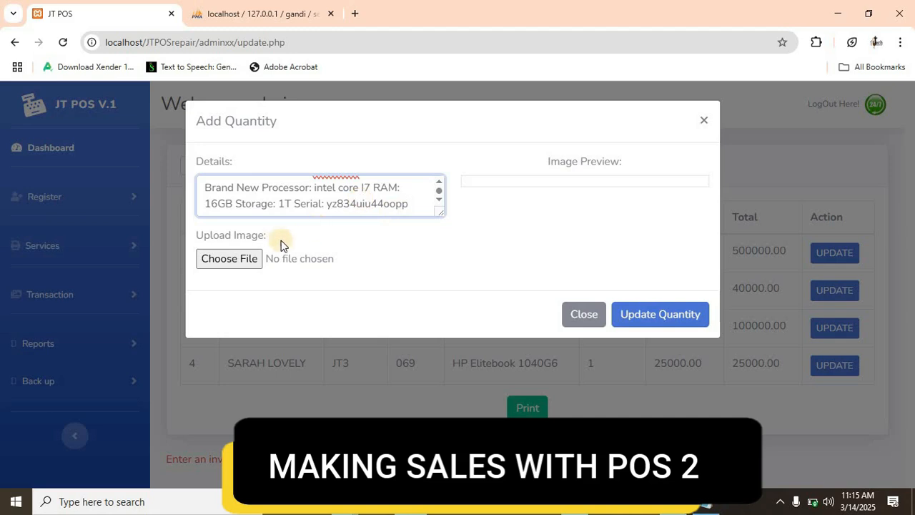
- Attach the image HP ZBOOK.jpg to the HP ZBOOK 15 item and save its update
click(225, 259)
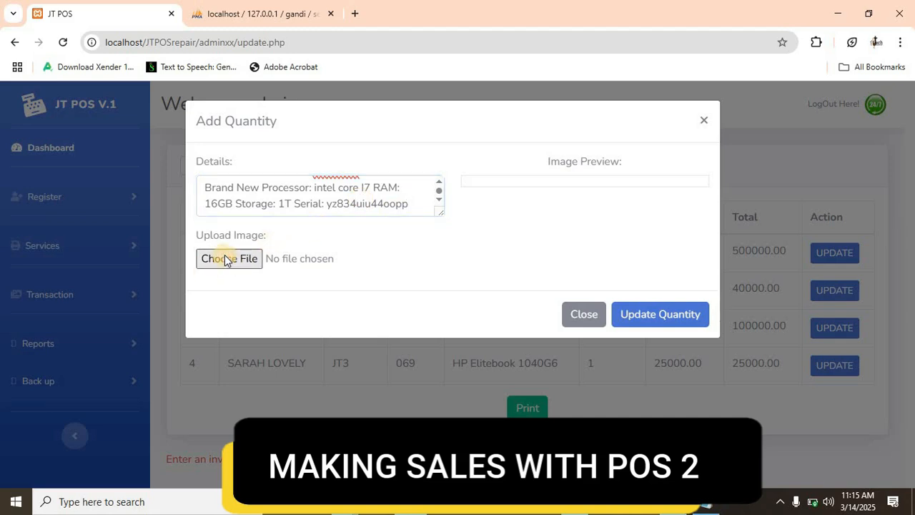
click(227, 260)
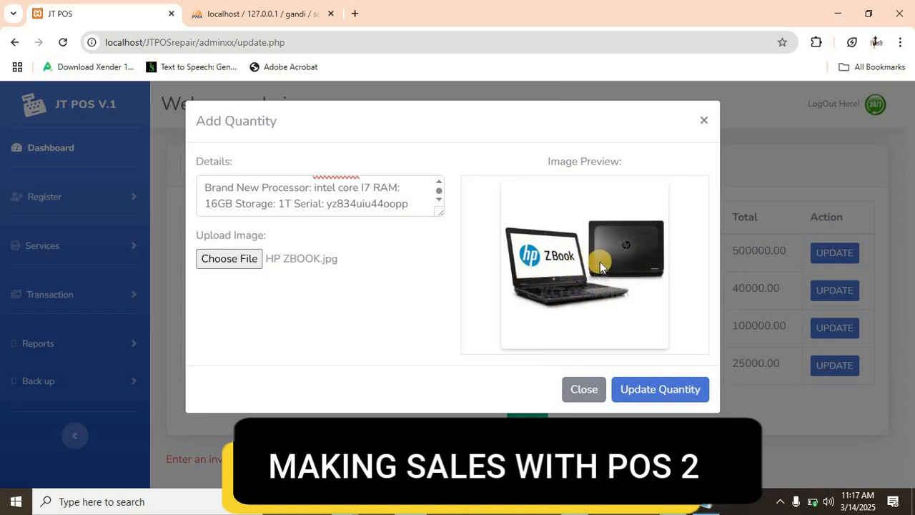
click(661, 394)
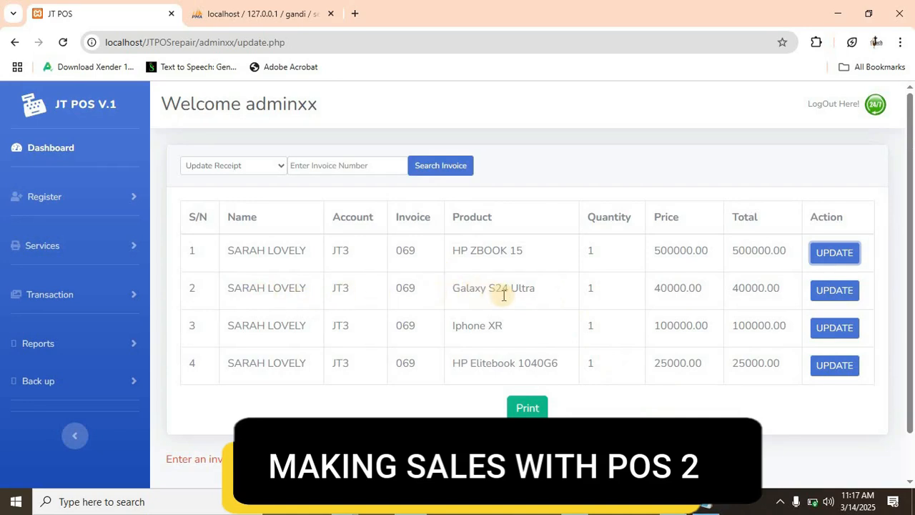
- Replace the details for the Galaxy S24 Ultra item with Samsung, Brand New, no card slot, 256GB, triple 200MP/50MP/10MP camera and serial number
click(838, 290)
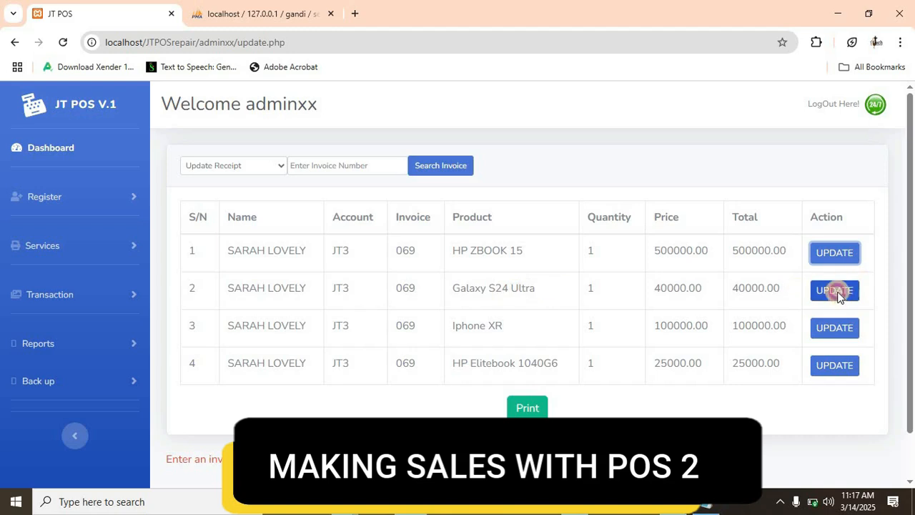
drag(408, 204, 186, 163)
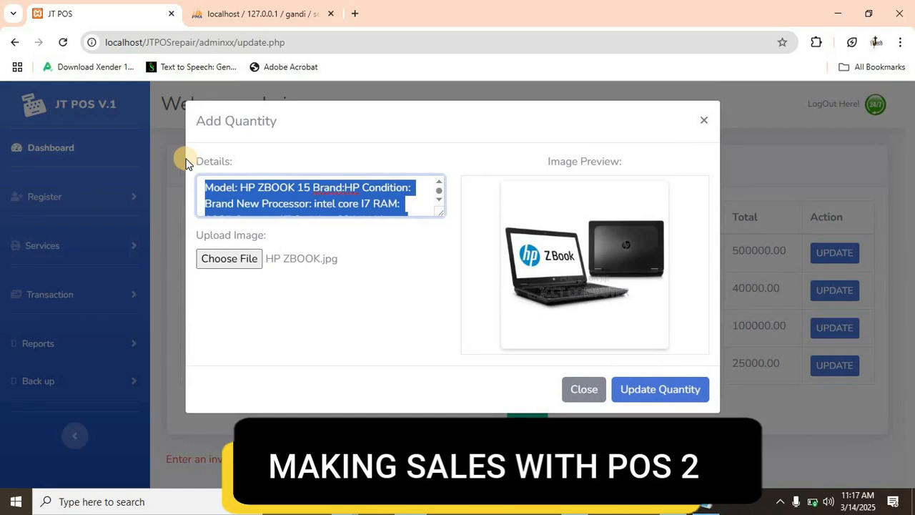
key(ctrl+v)
scroll(266, 190, up, 5)
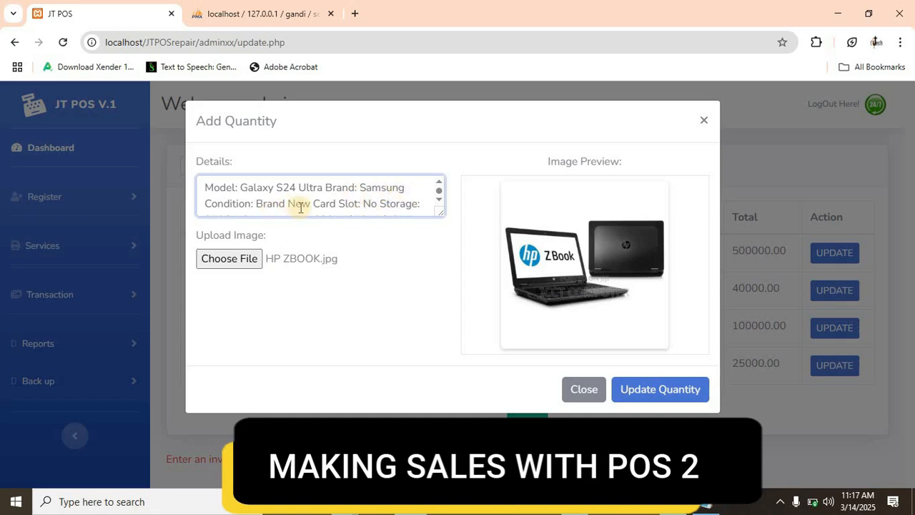
scroll(384, 203, down, 3)
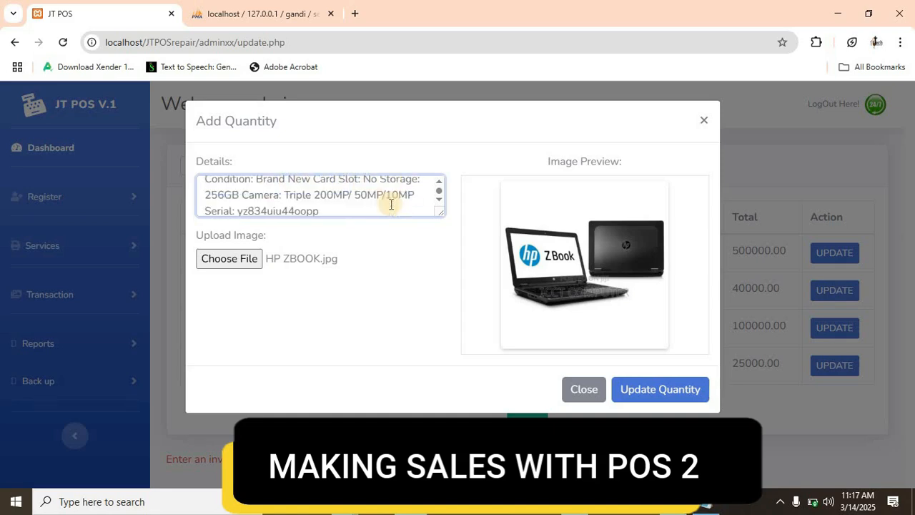
scroll(392, 204, up, 3)
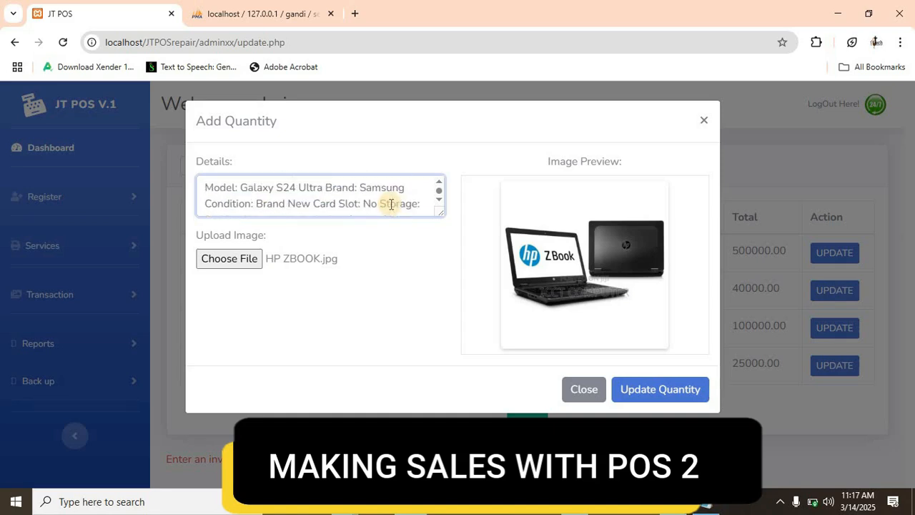
click(438, 201)
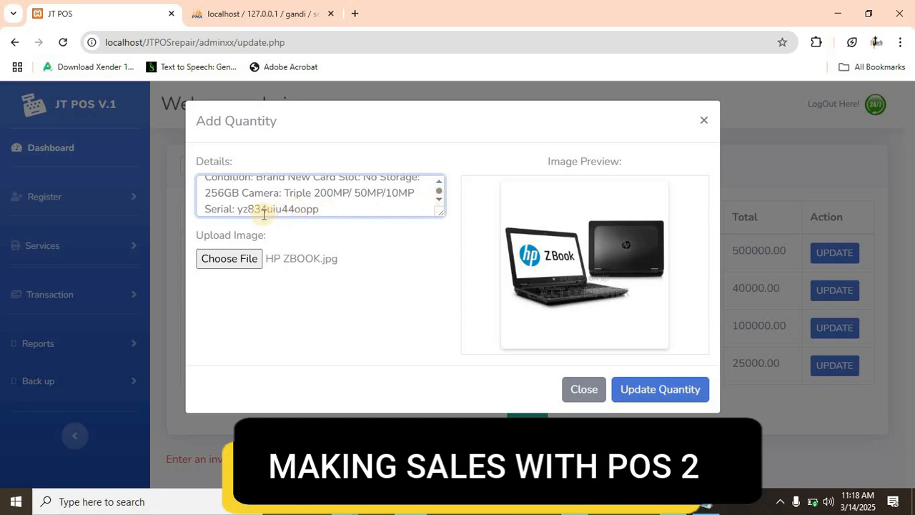
click(325, 209)
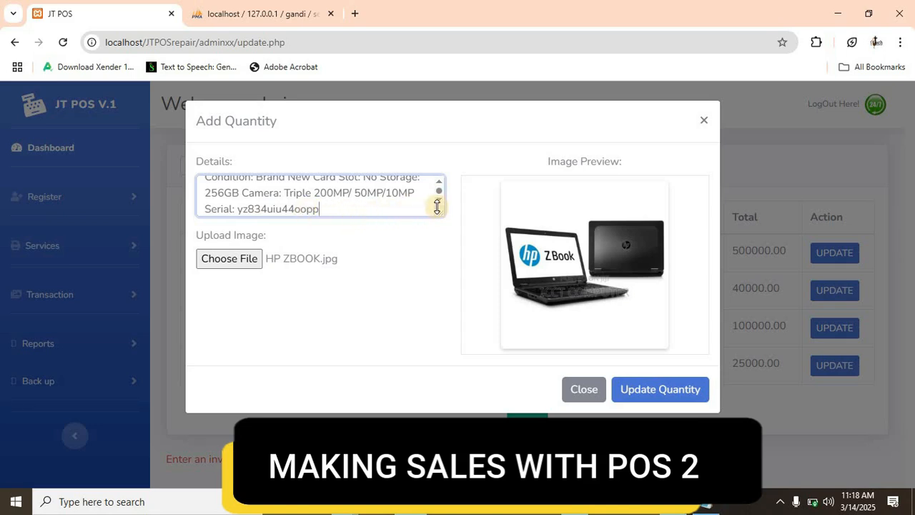
- Attach the image samsung s24.jpg to the Galaxy S24 Ultra item and save its update
click(224, 264)
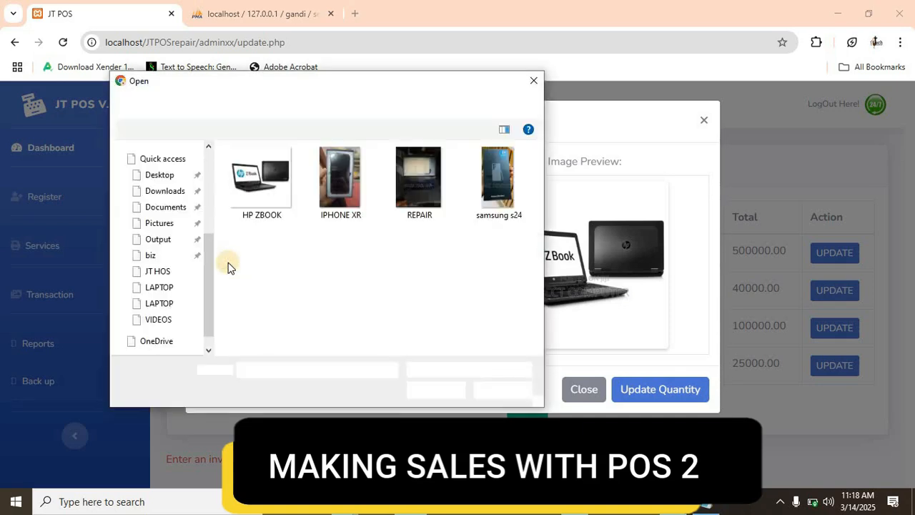
click(499, 187)
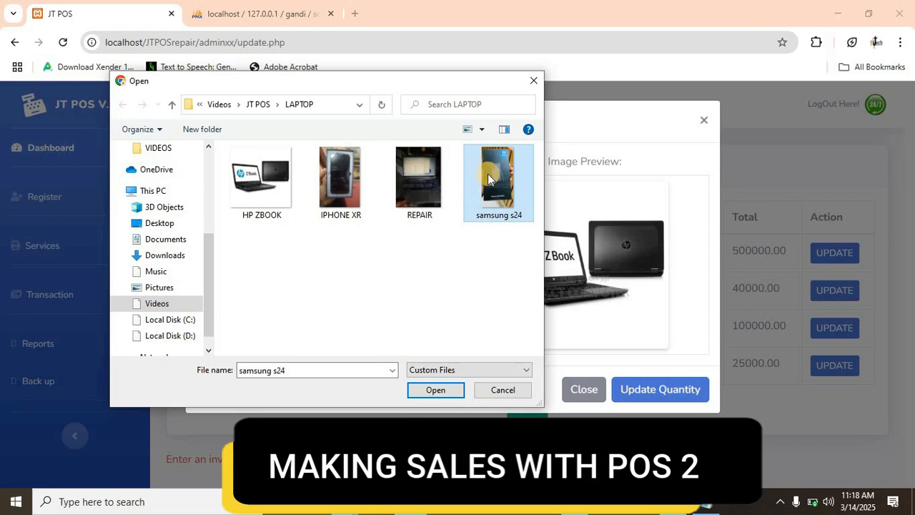
click(435, 390)
scroll(494, 342, down, 2)
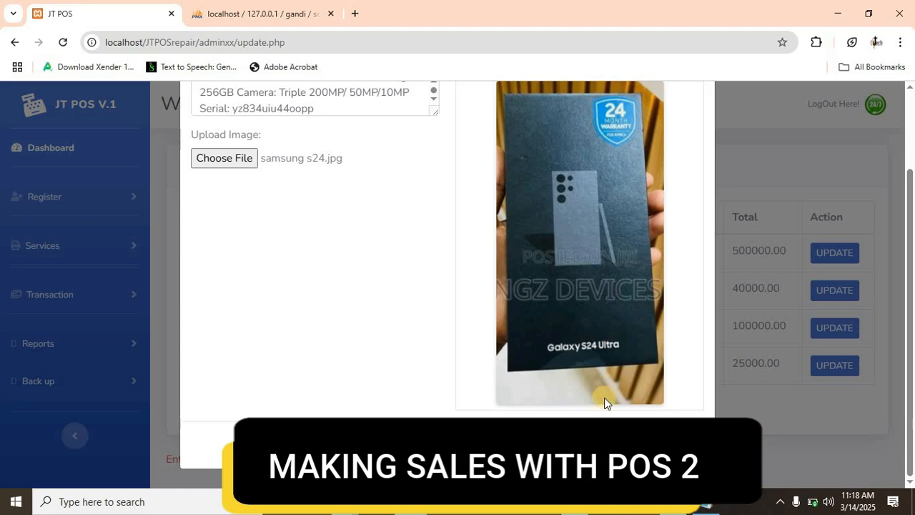
click(615, 445)
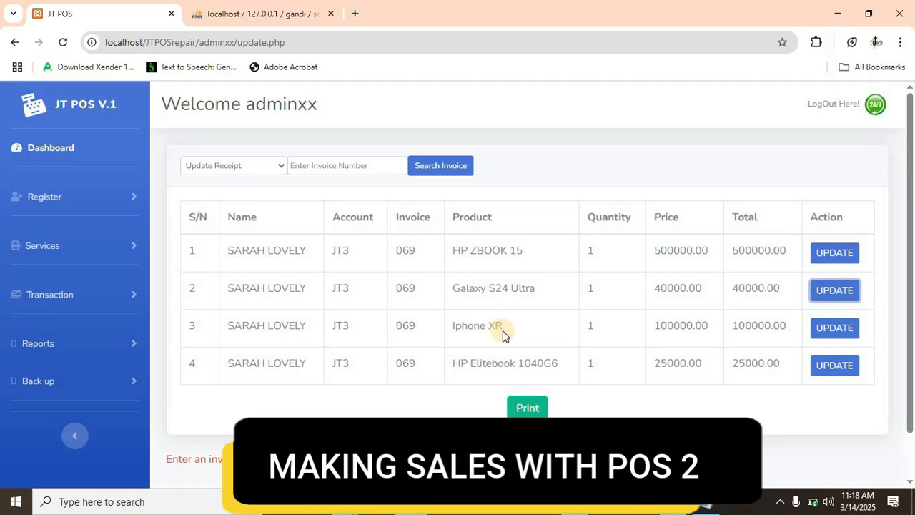
- Replace the details for the Iphone XR item with "Replacement and service charge for a damaged screen"
click(828, 327)
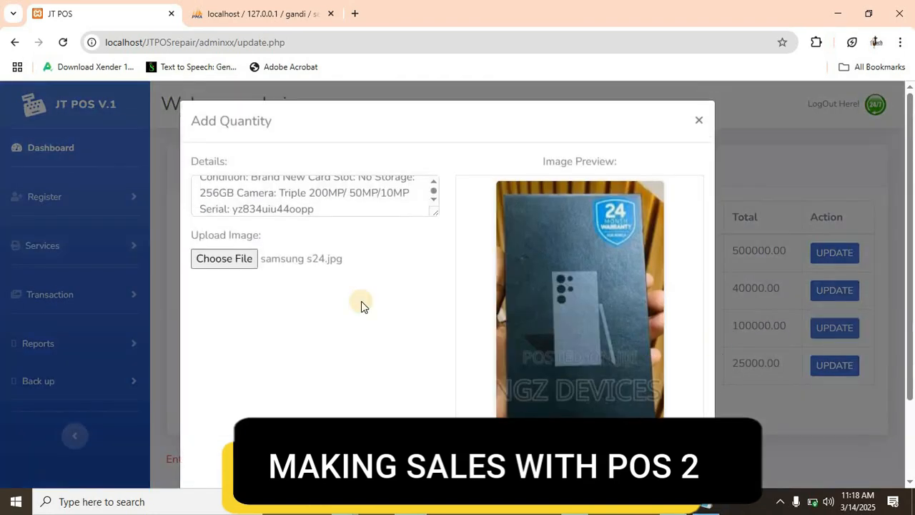
drag(323, 206, 191, 164)
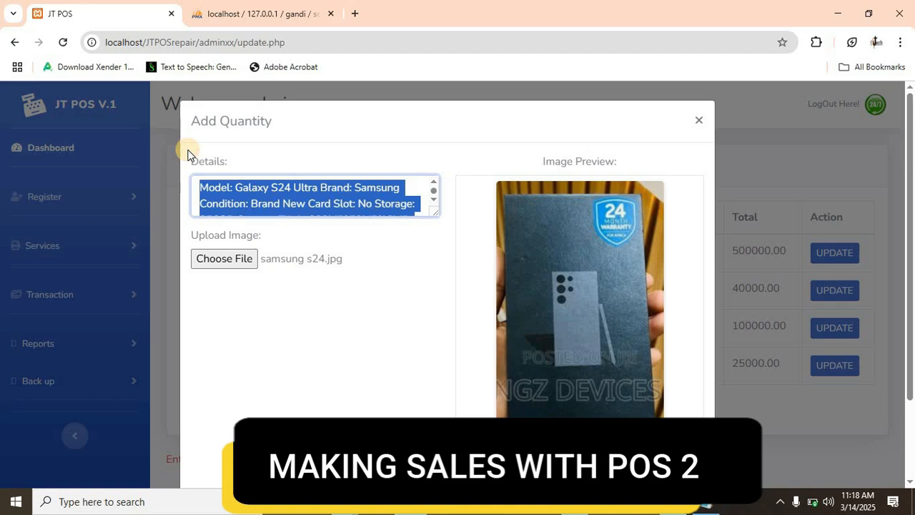
text(Replacement and service charge for a damaged screen)
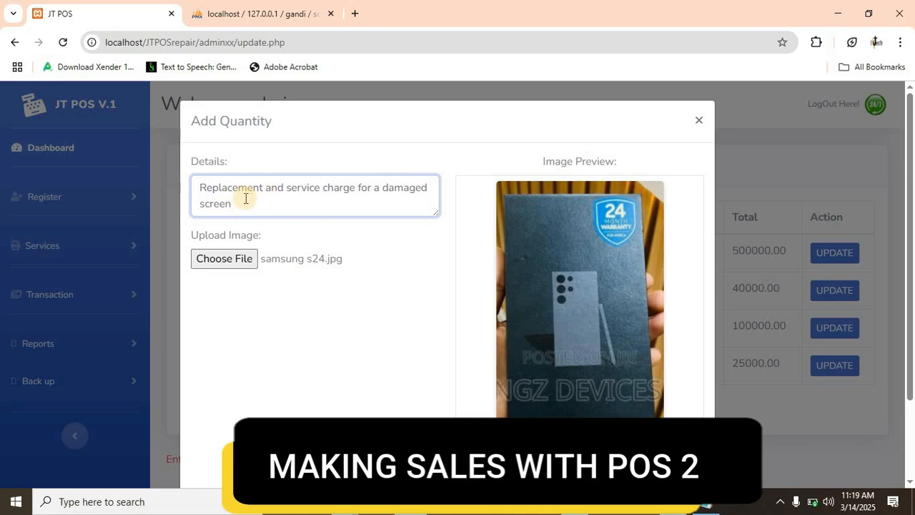
- Attach the image IPHONE XR.jpg to the Iphone XR item and save its update
click(231, 268)
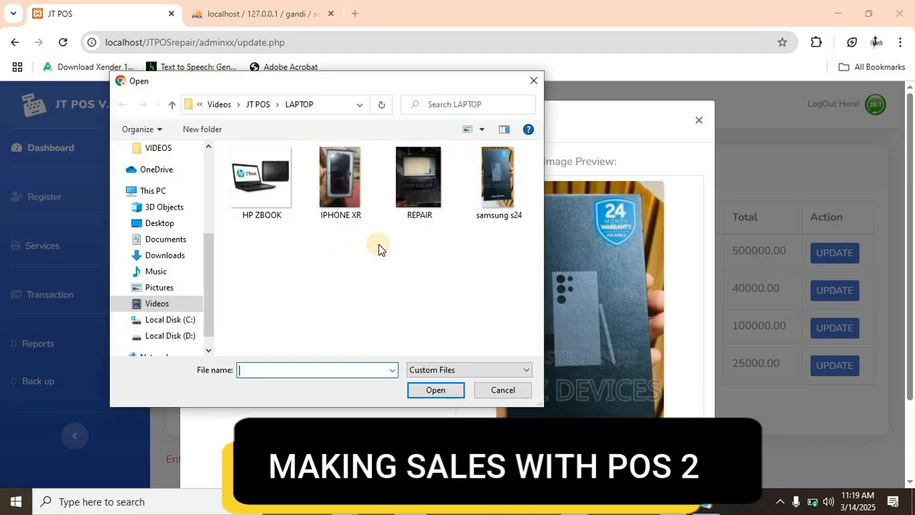
click(338, 178)
click(429, 390)
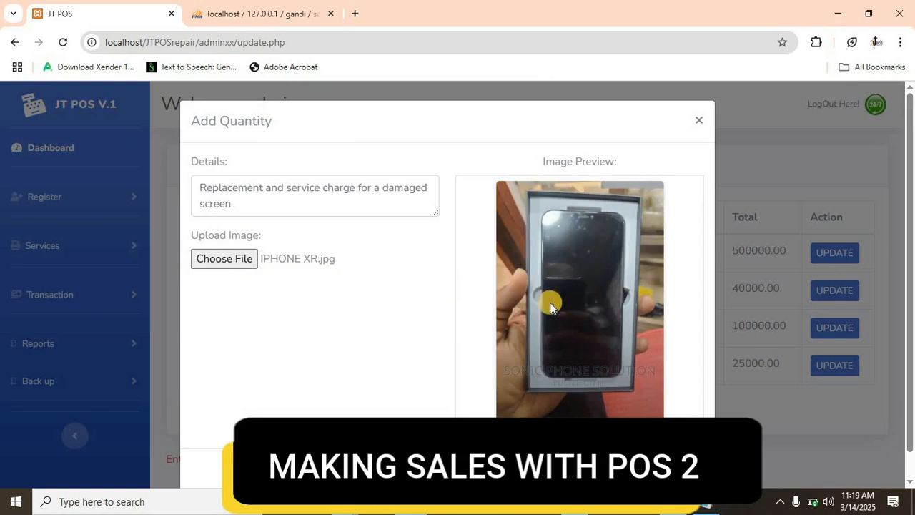
click(675, 473)
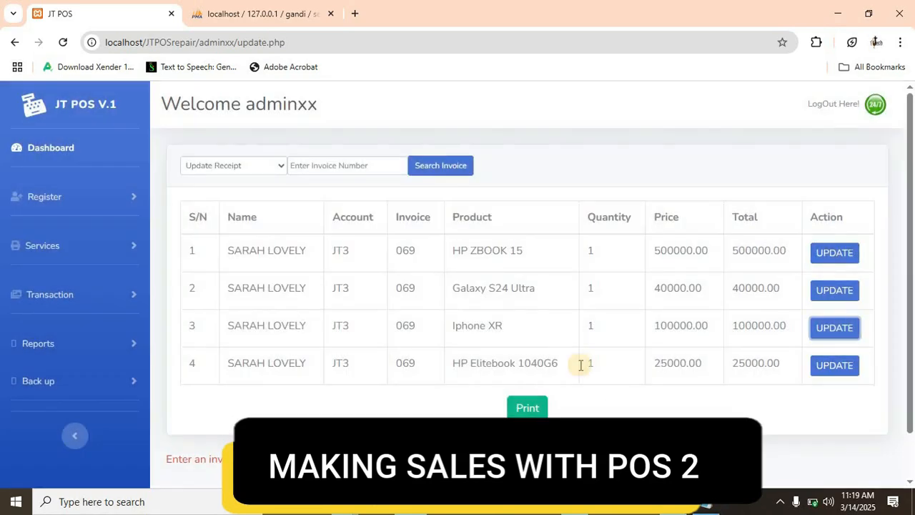
- Replace the details for the HP Elitebook 1040G6 item with "Formatting and changing of damaged charging port."
click(822, 368)
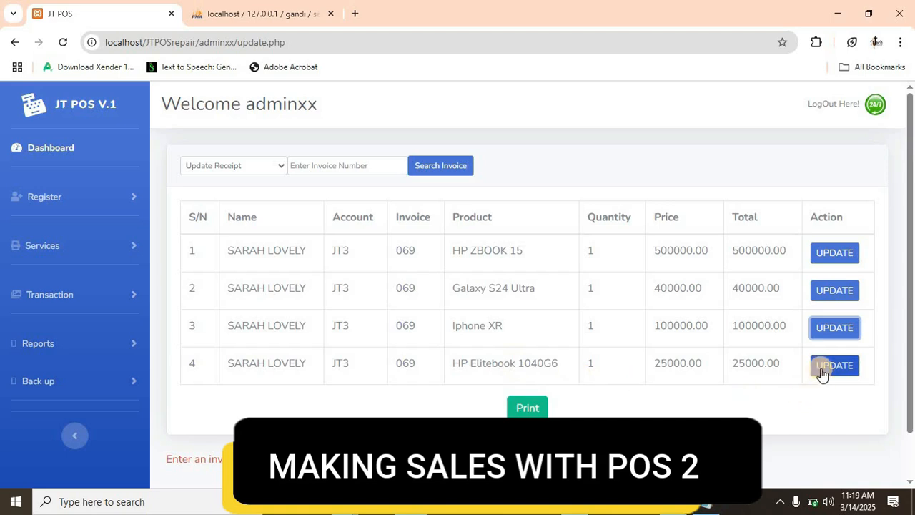
click(822, 368)
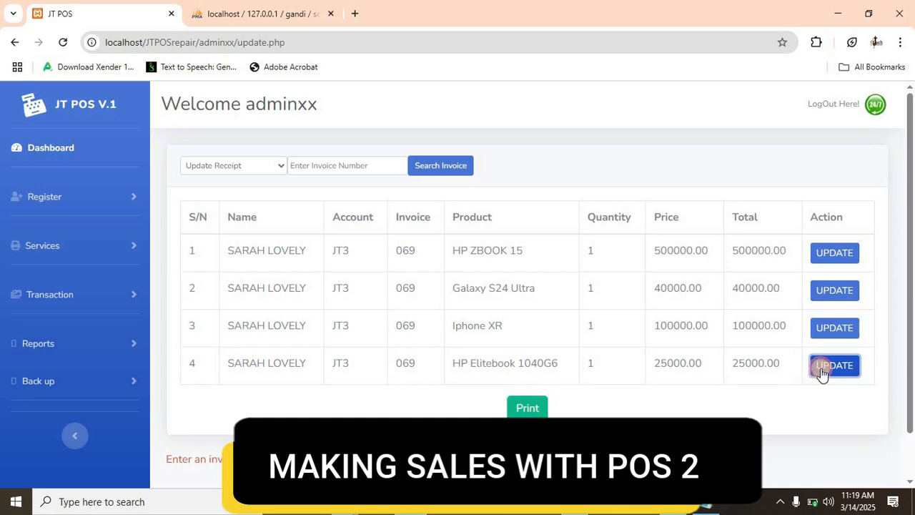
click(822, 368)
drag(246, 205, 166, 177)
text(Formatting and changing of damaged charging port.)
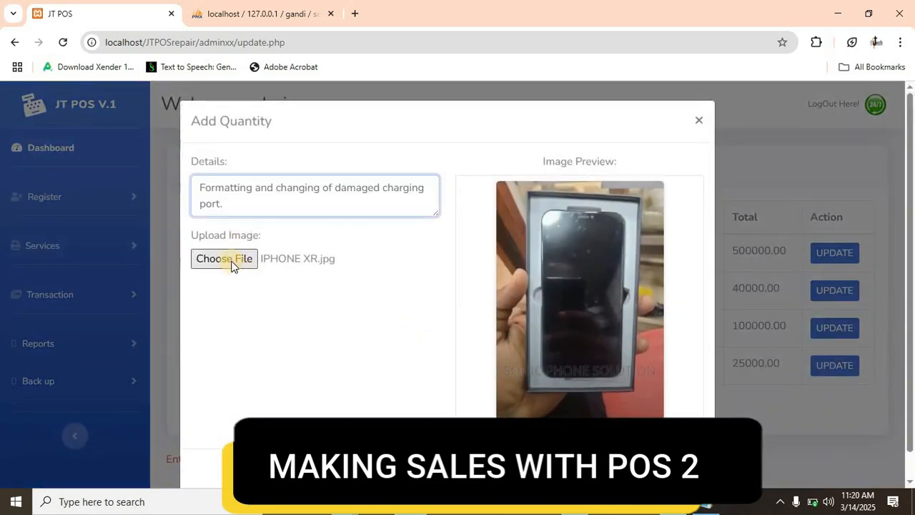
- Attach the image REPAIR.jpg to the HP Elitebook 1040G6 item and save its update
click(231, 261)
click(227, 260)
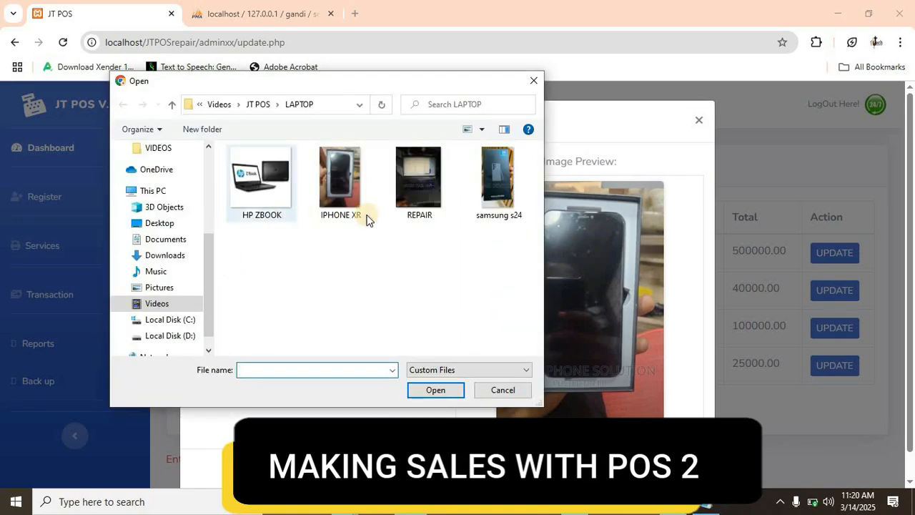
click(424, 189)
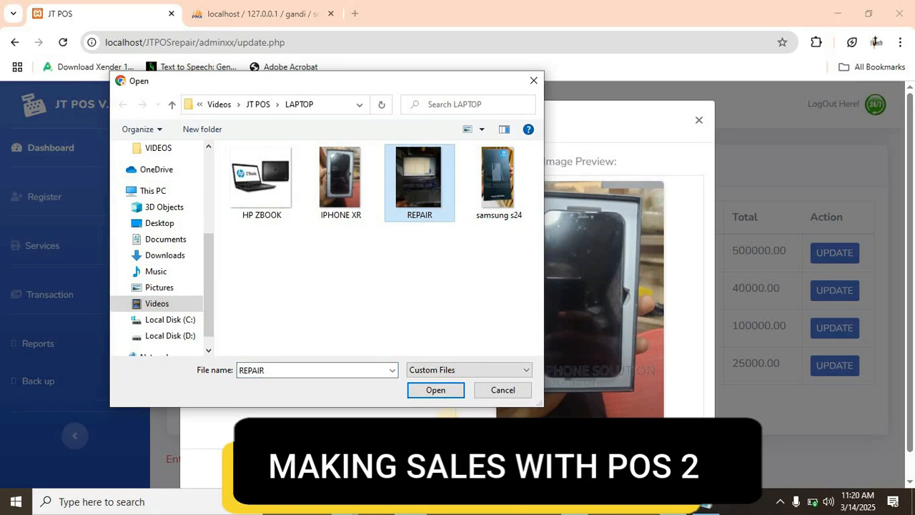
click(435, 390)
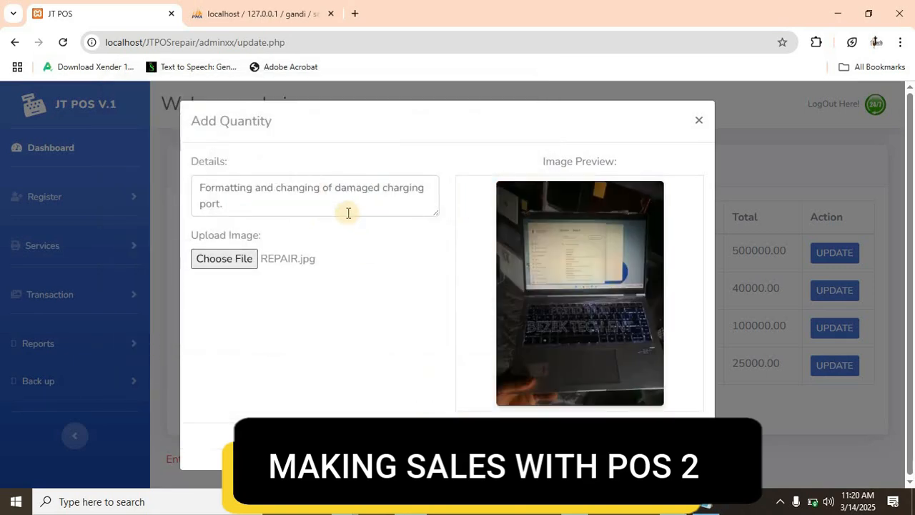
click(227, 207)
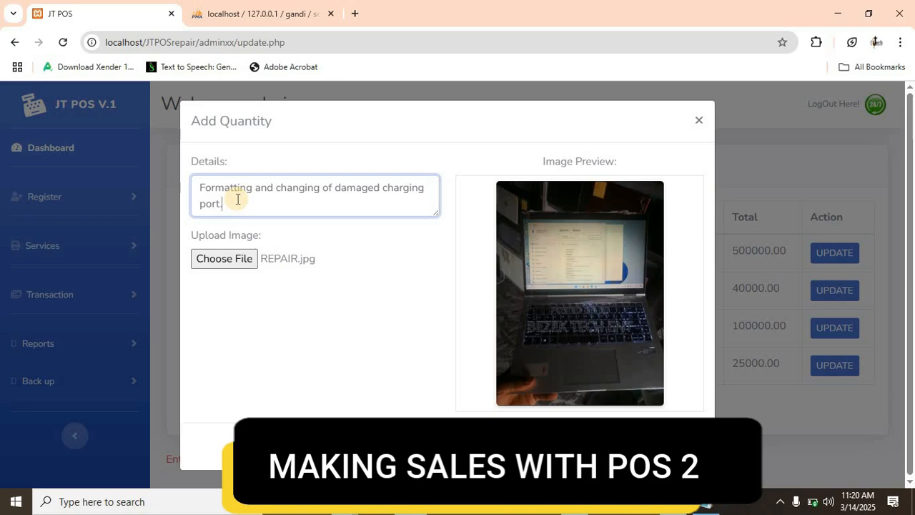
click(676, 447)
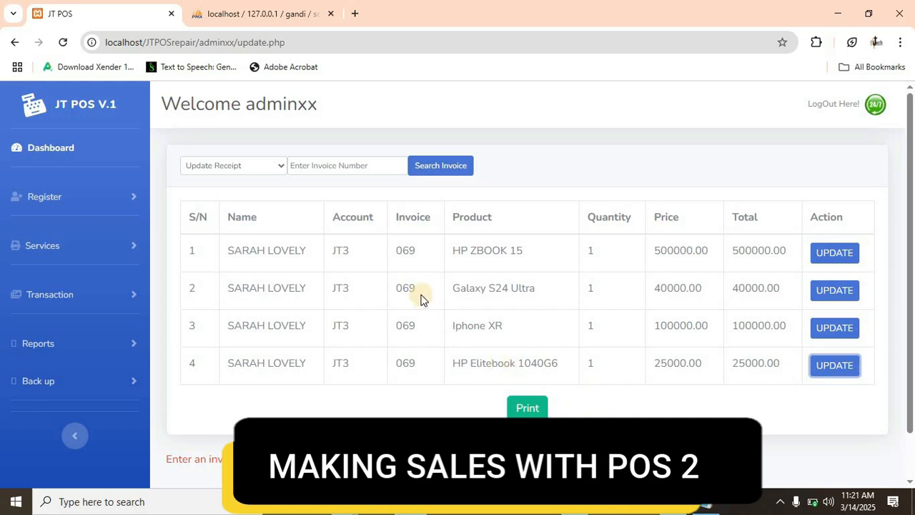
- Search for the updated items' invoice number with the Print Standard Receipt option to generate its receipt
click(388, 254)
double_click(388, 254)
key(ctrl+c)
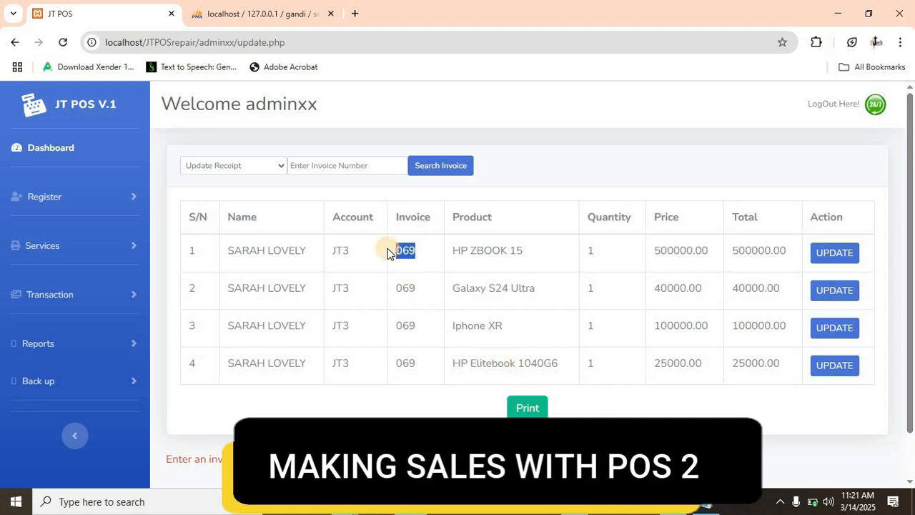
click(333, 163)
key(ctrl+v)
click(274, 169)
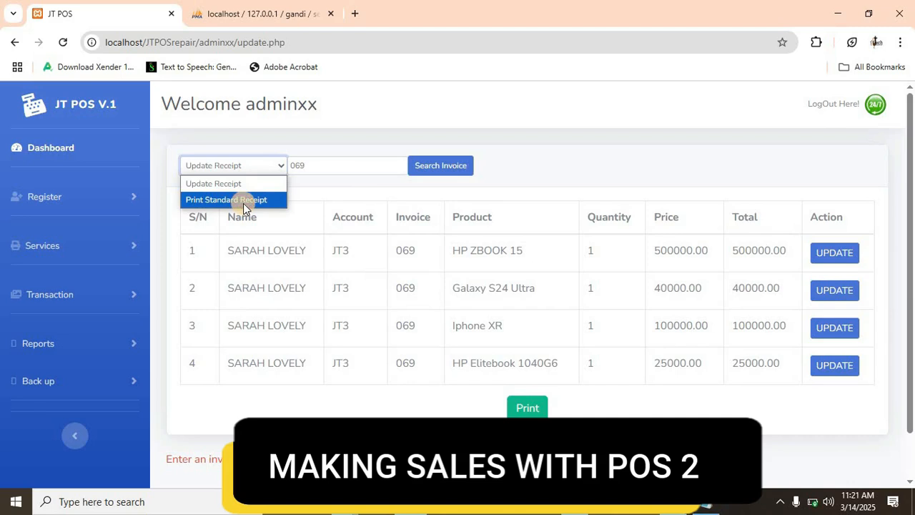
click(244, 203)
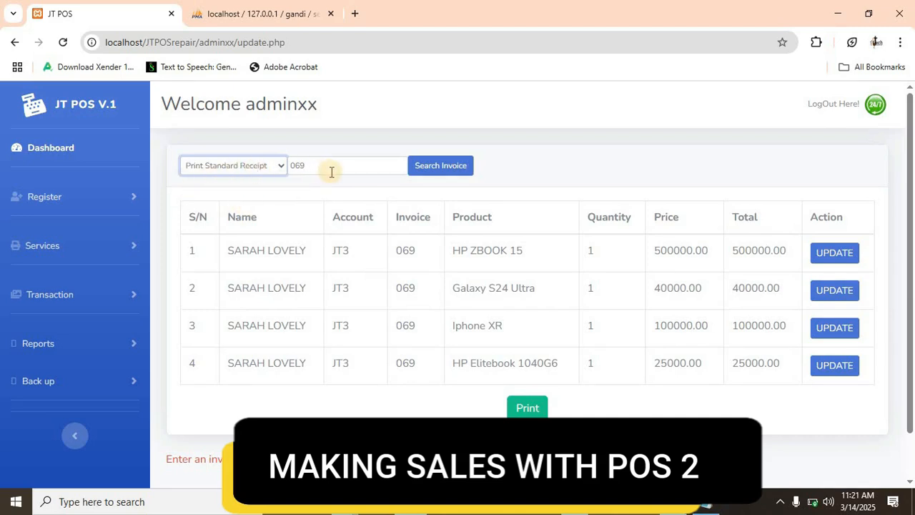
click(439, 176)
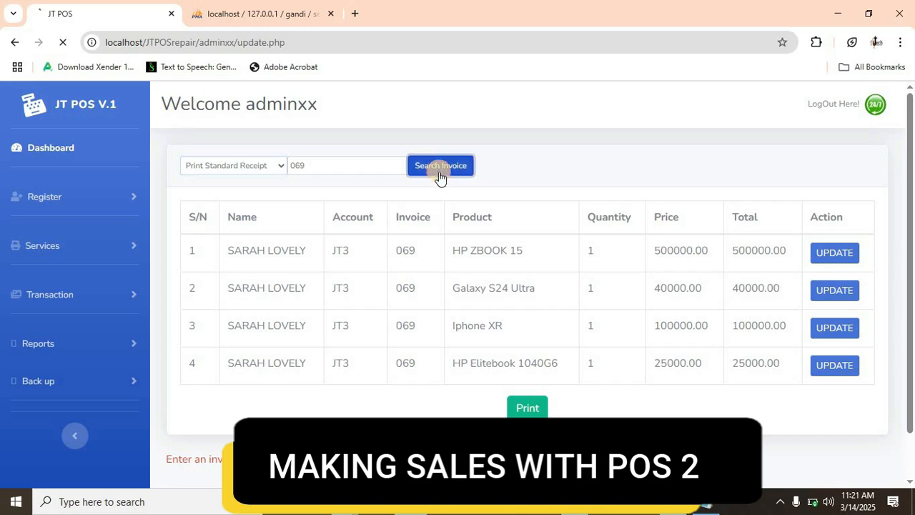
- Review the generated invoice's customer information, item details, images and payment summary
scroll(440, 179, down, 3)
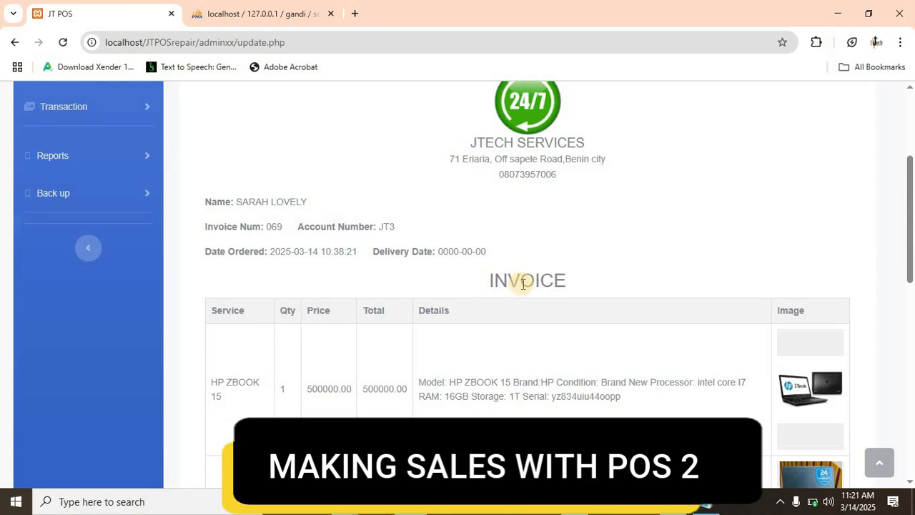
scroll(534, 259, up, 3)
scroll(533, 259, down, 1)
scroll(535, 264, down, 1)
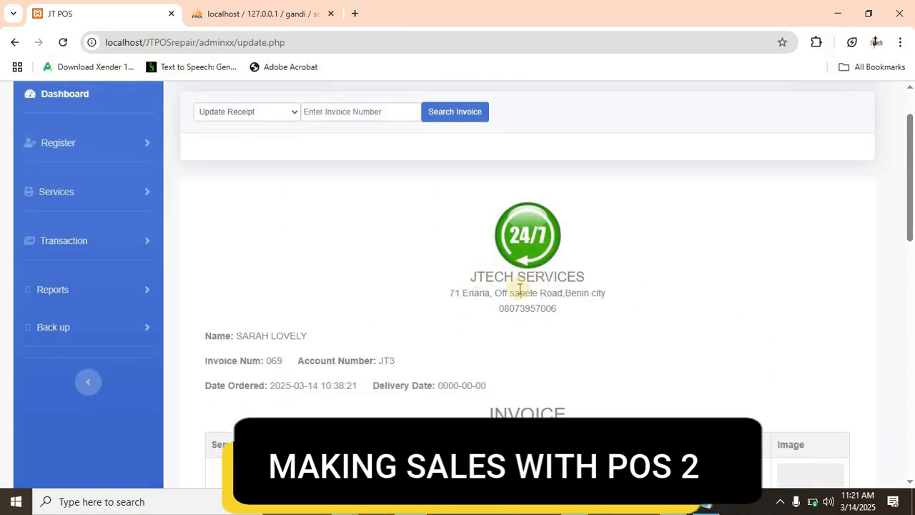
scroll(544, 285, down, 2)
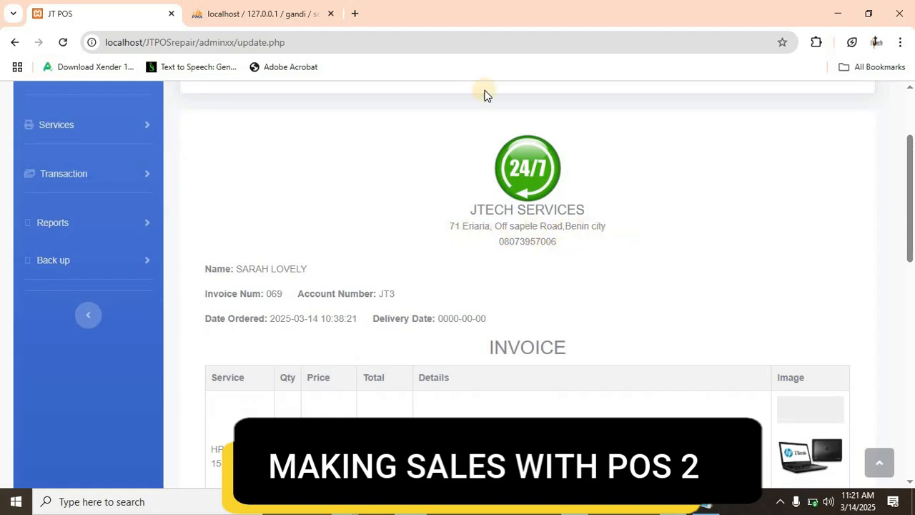
scroll(599, 227, down, 1)
scroll(599, 227, down, 1)
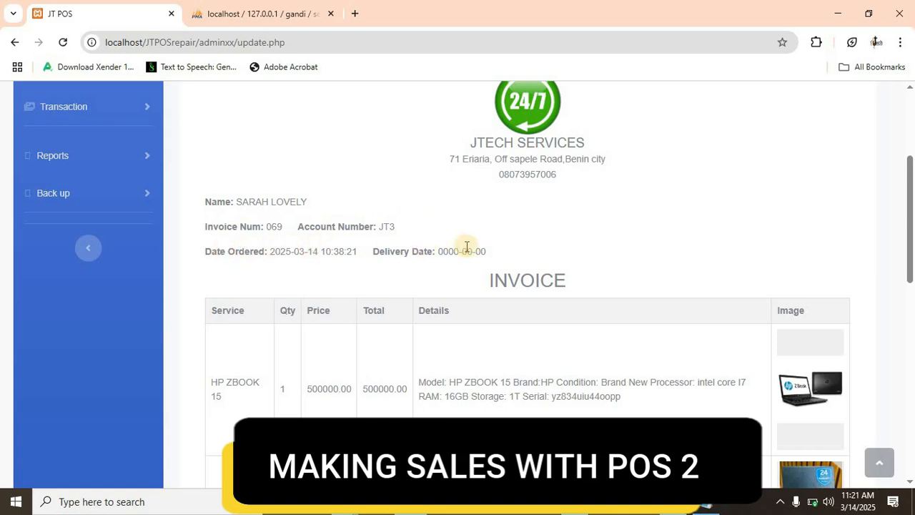
scroll(474, 248, down, 3)
scroll(429, 222, up, 1)
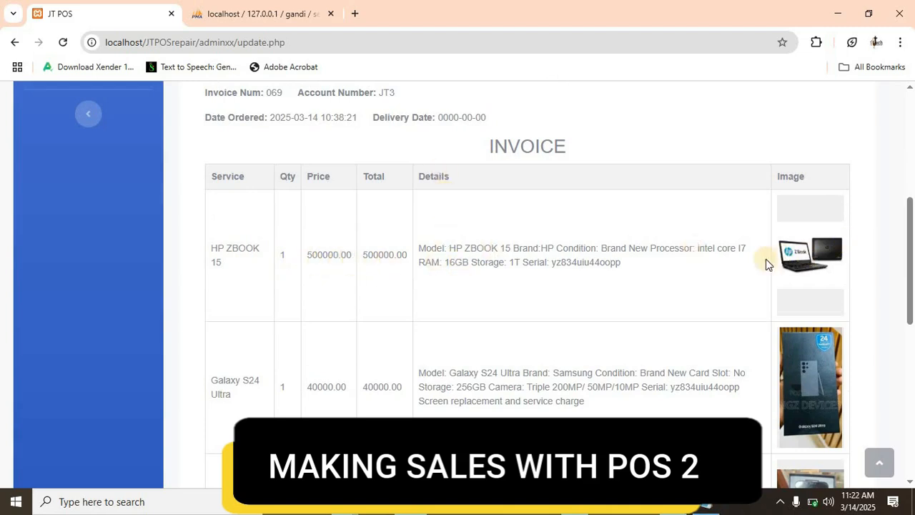
scroll(453, 282, down, 2)
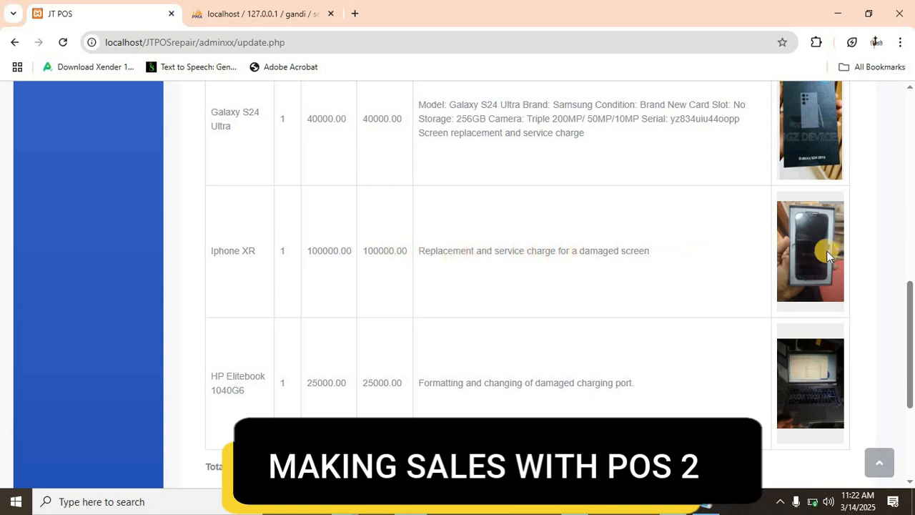
scroll(359, 372, down, 2)
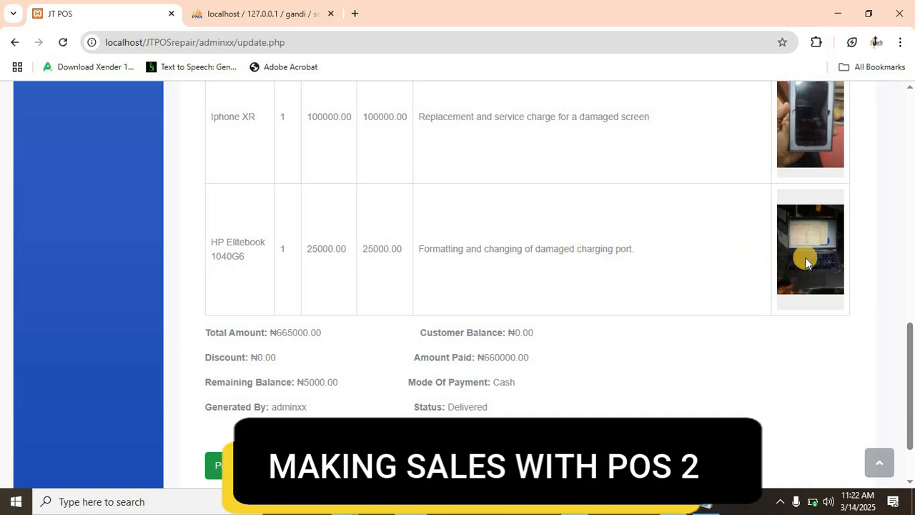
scroll(816, 243, down, 2)
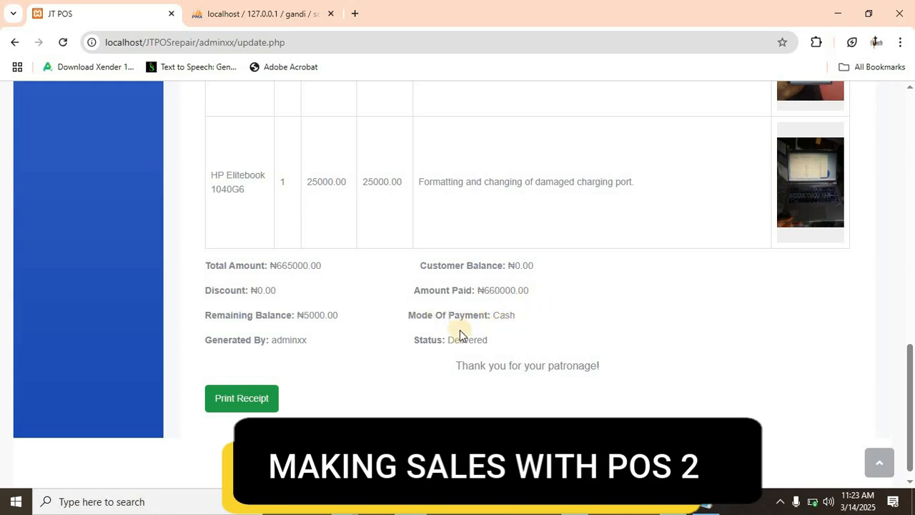
scroll(358, 357, down, 1)
- Open the receipt's print preview and check its item details, images and totals across both pages without printing
click(248, 386)
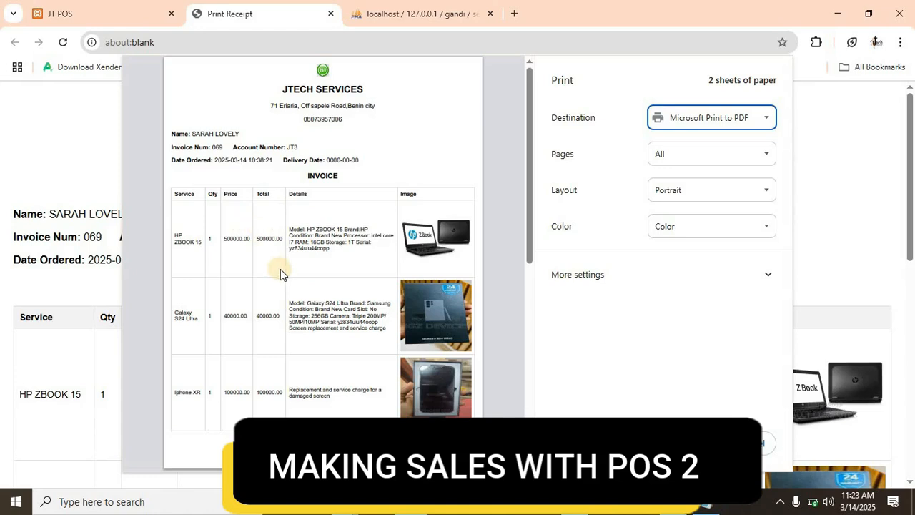
scroll(281, 269, down, 10)
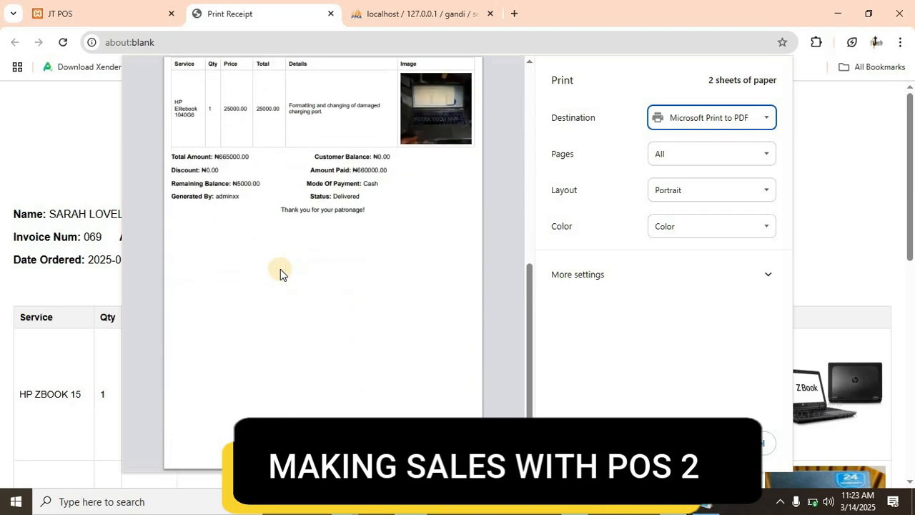
scroll(281, 268, up, 3)
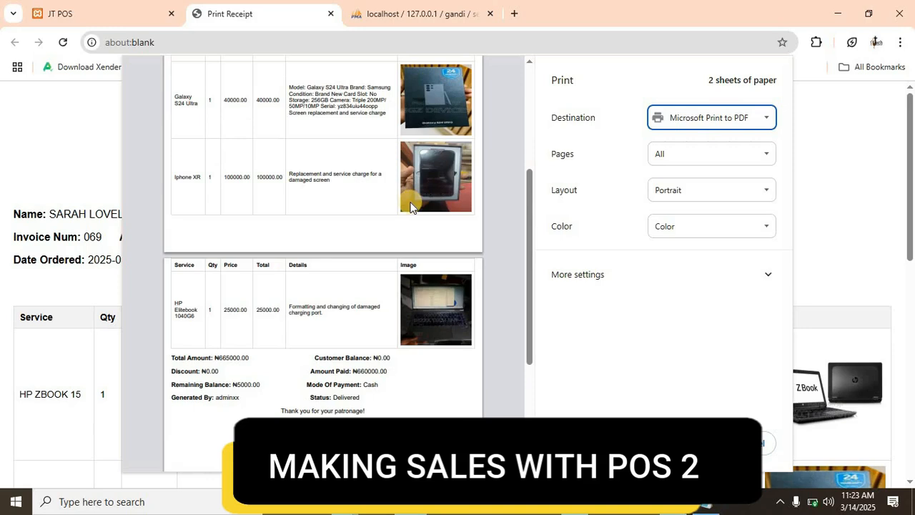
scroll(408, 206, up, 3)
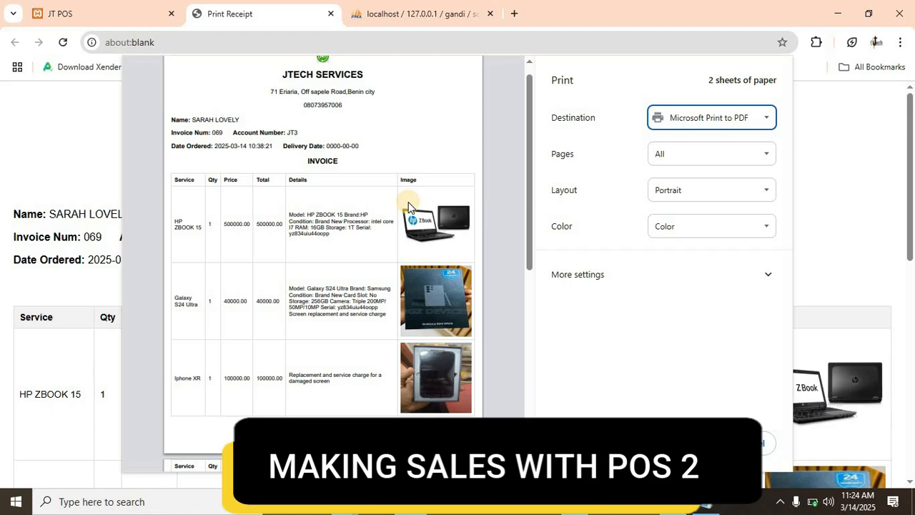
scroll(366, 207, up, 1)
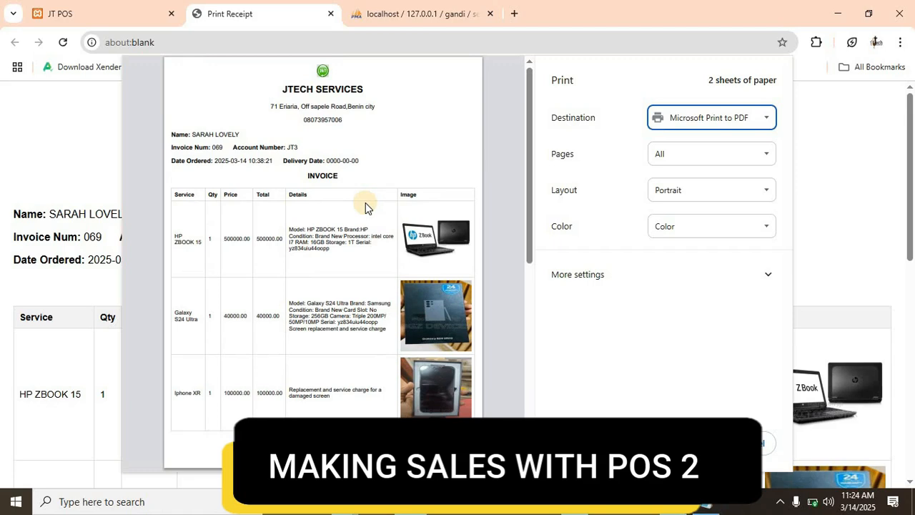
scroll(365, 206, down, 2)
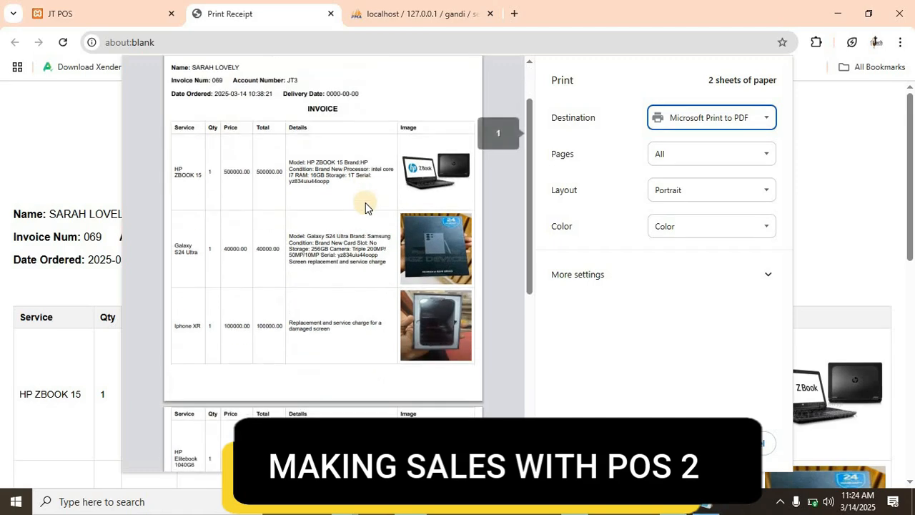
scroll(349, 207, up, 1)
scroll(349, 208, up, 1)
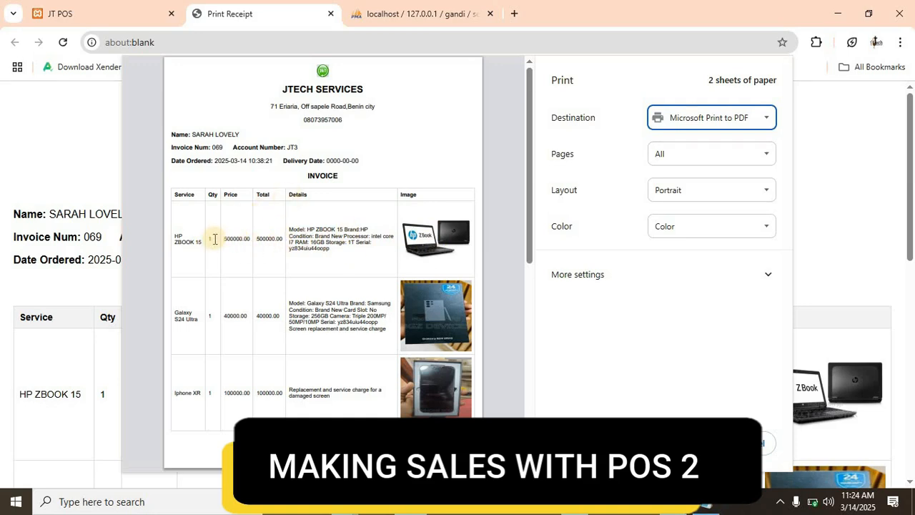
scroll(208, 250, down, 10)
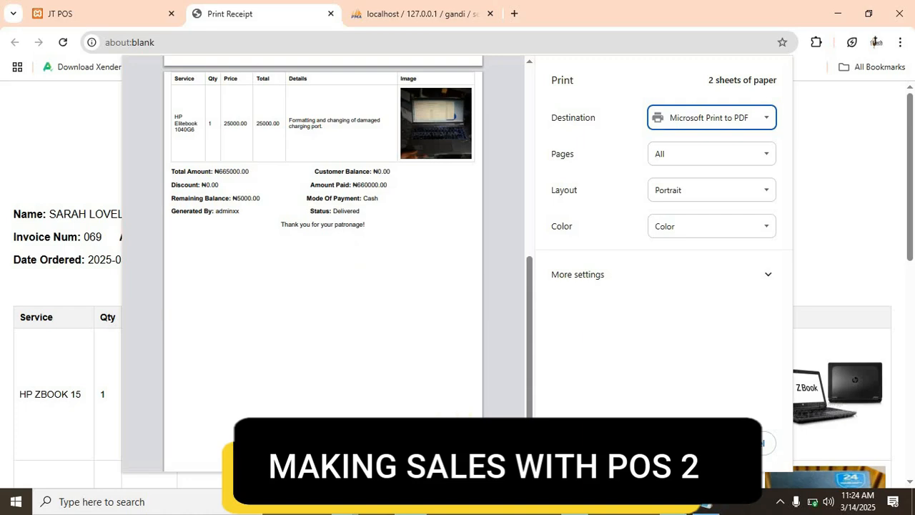
scroll(329, 330, up, 3)
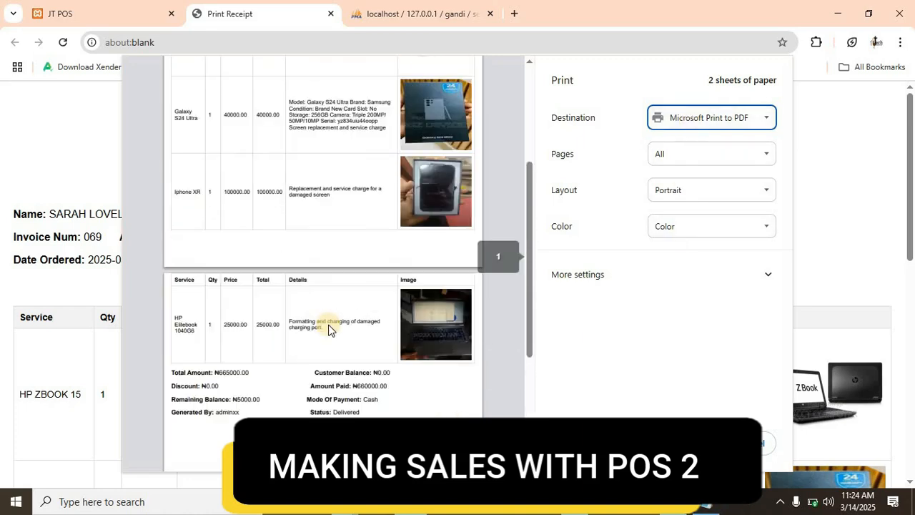
scroll(329, 330, up, 3)
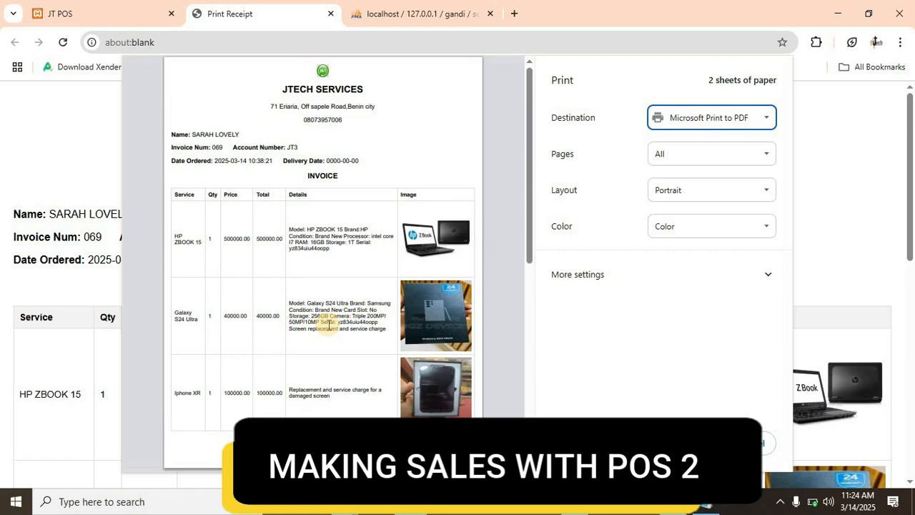
key(Escape)
- Open the sales report and search SALES from 03/14/2025 to 03/14/2025
scroll(173, 313, up, 10)
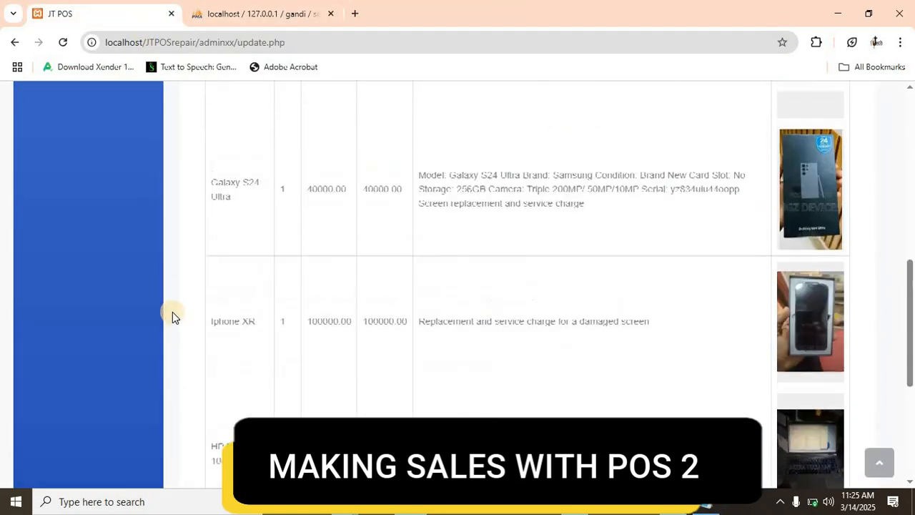
scroll(142, 305, up, 2)
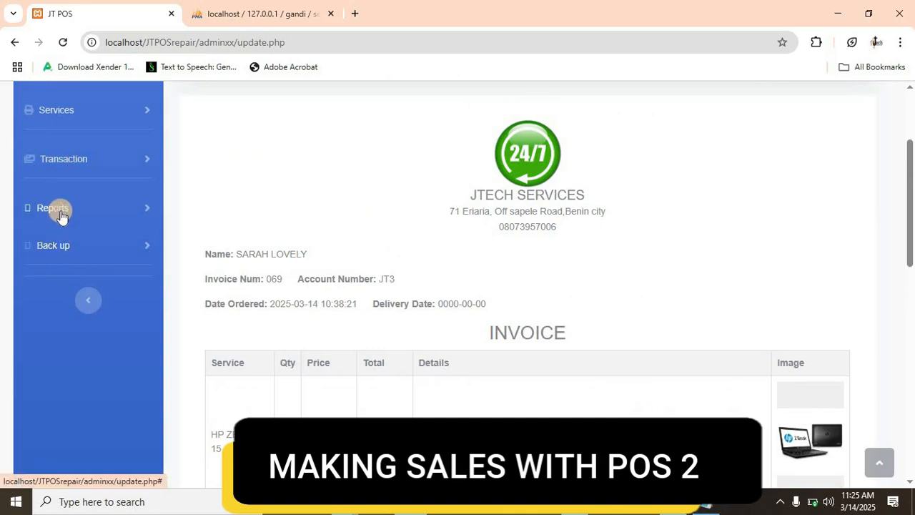
click(58, 208)
click(59, 246)
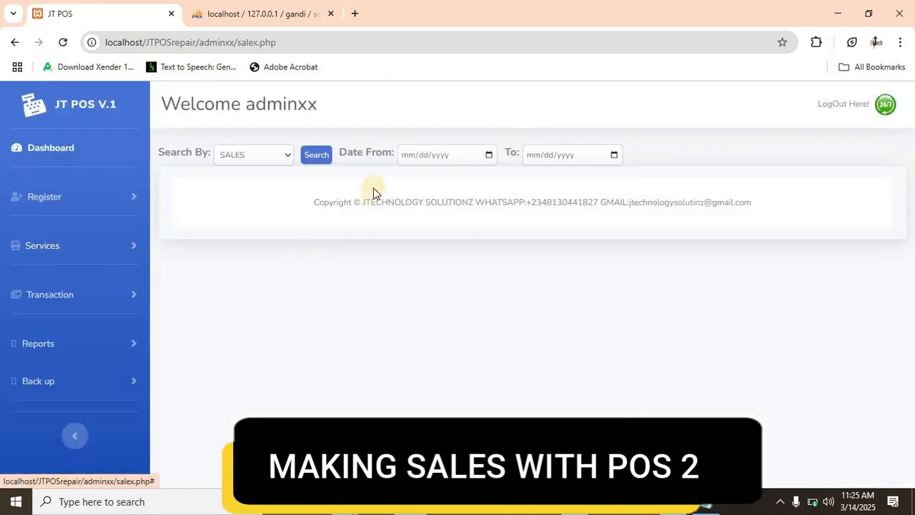
click(489, 154)
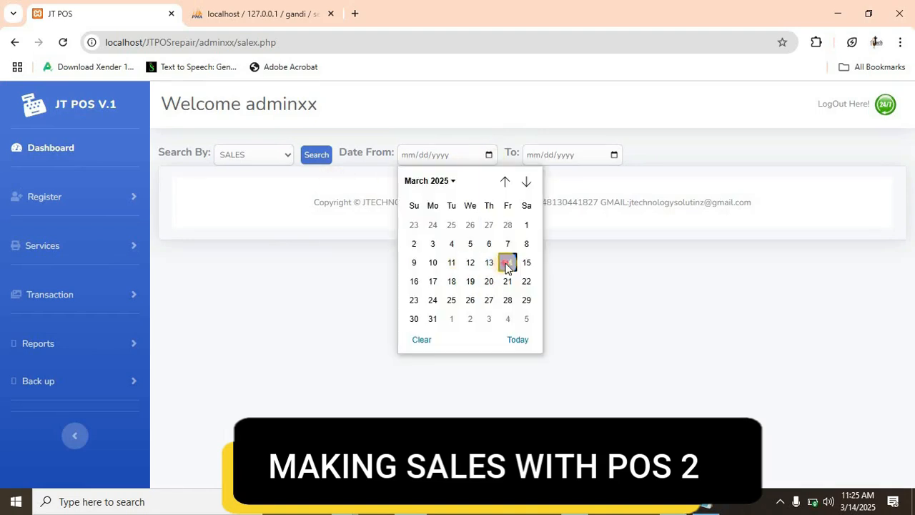
click(508, 262)
click(616, 157)
click(634, 260)
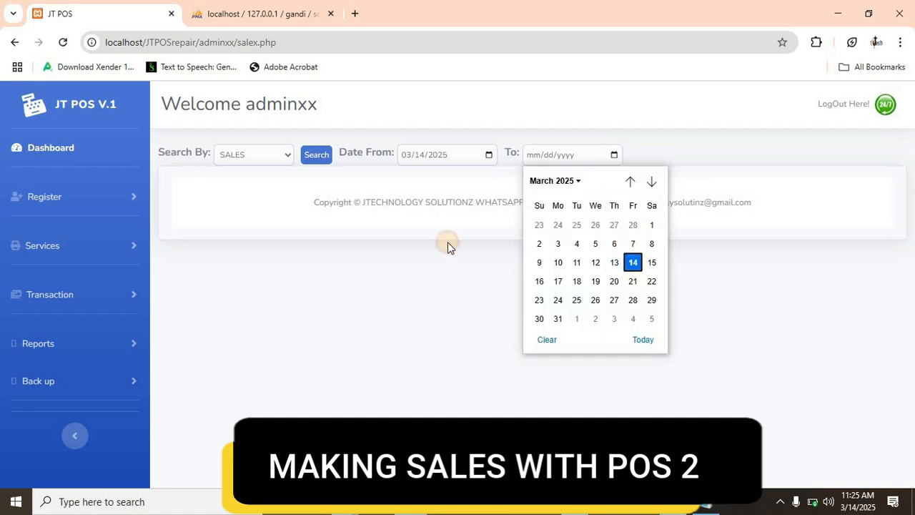
click(319, 156)
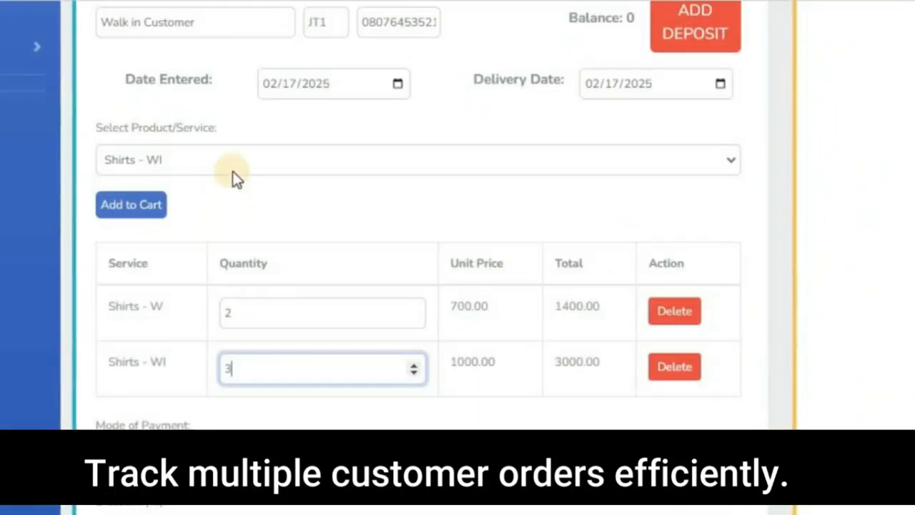
- Add the FLEX - FT service to the sale's cart
click(239, 163)
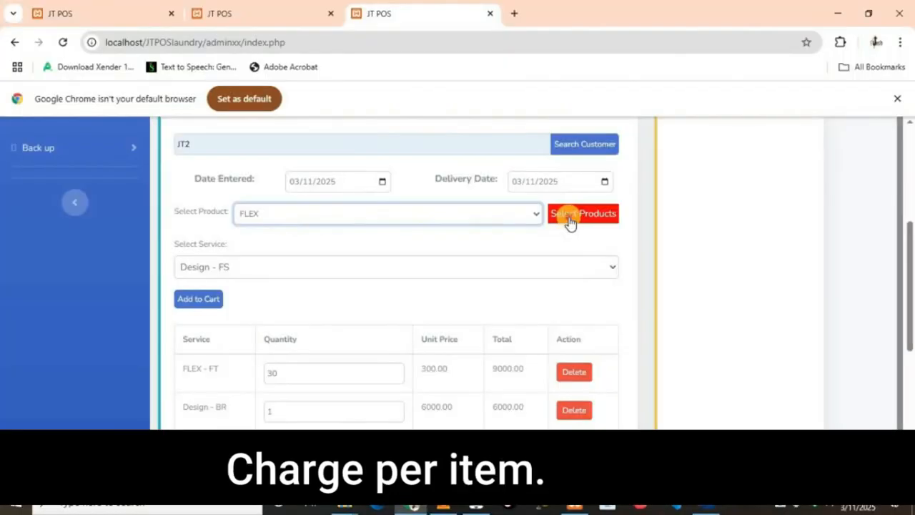
click(195, 305)
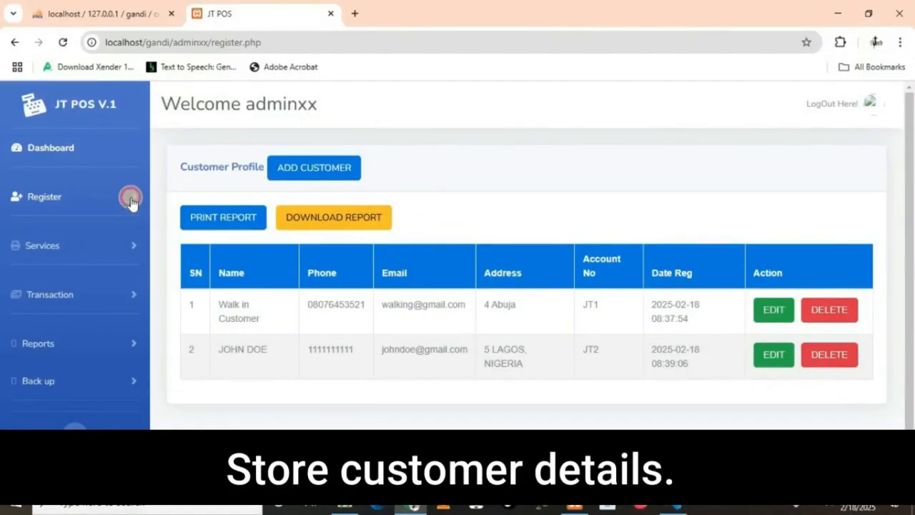
- Set the sale's discount amount to 1
click(130, 199)
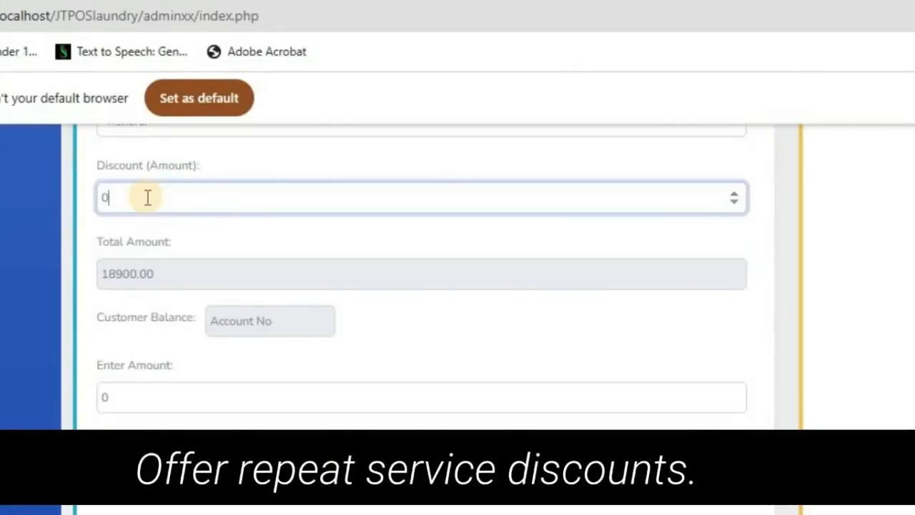
key(BackSpace)
text(1)
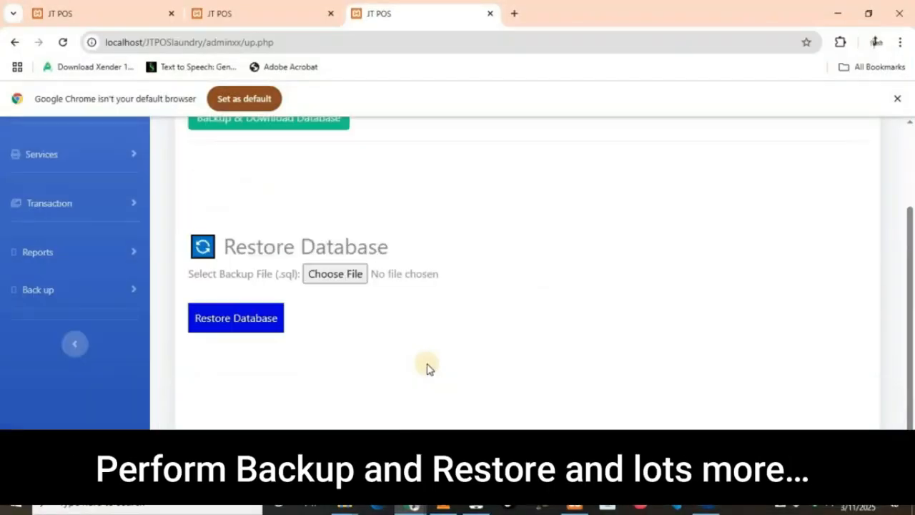
scroll(427, 369, up, 3)
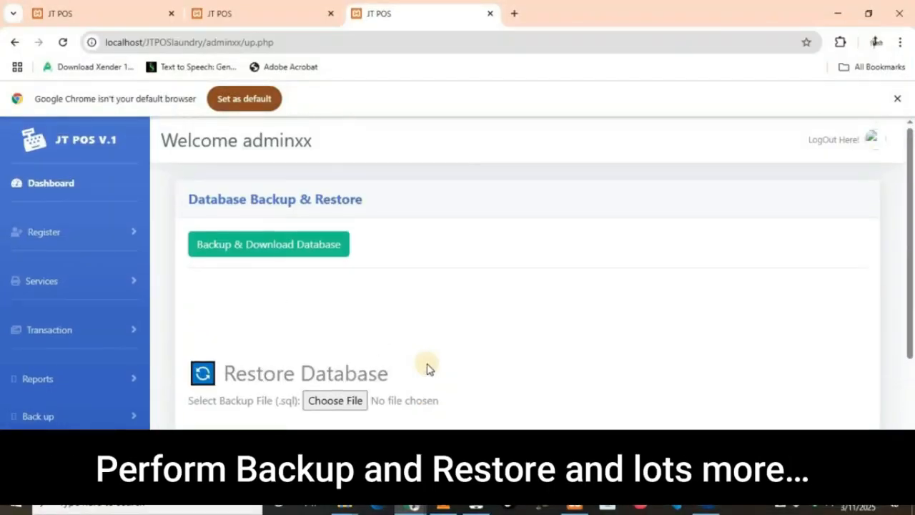